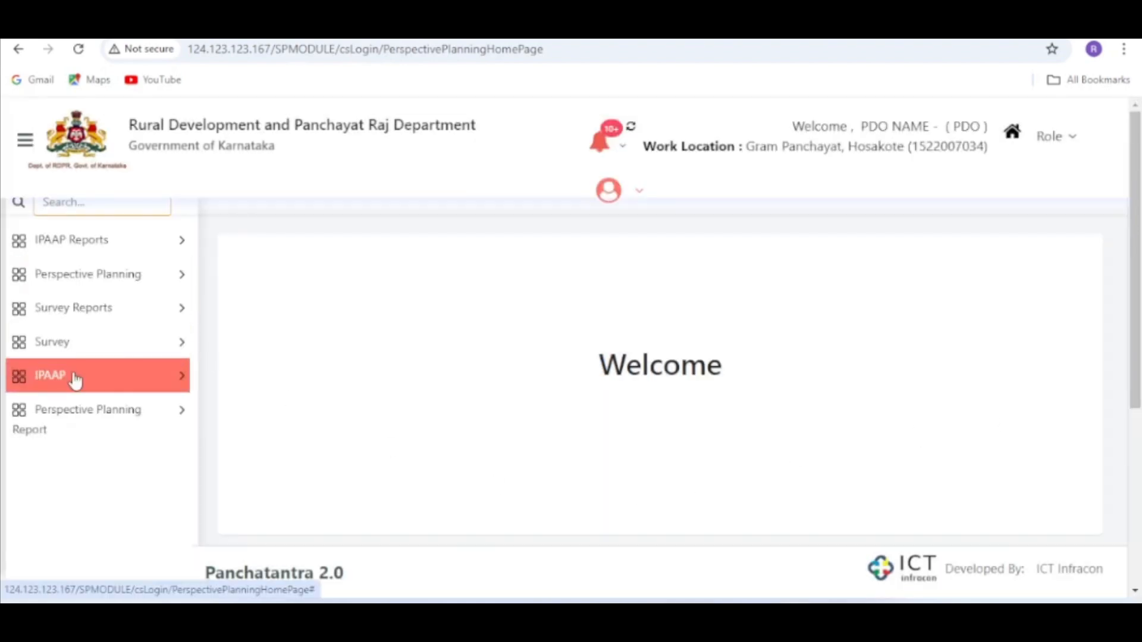
- View the IPAAP Dashboard, and open the MGNREGS Labour Budget form for IPAAP year 2024-2025
{"action": "left_click", "coordinate": [76, 380]}
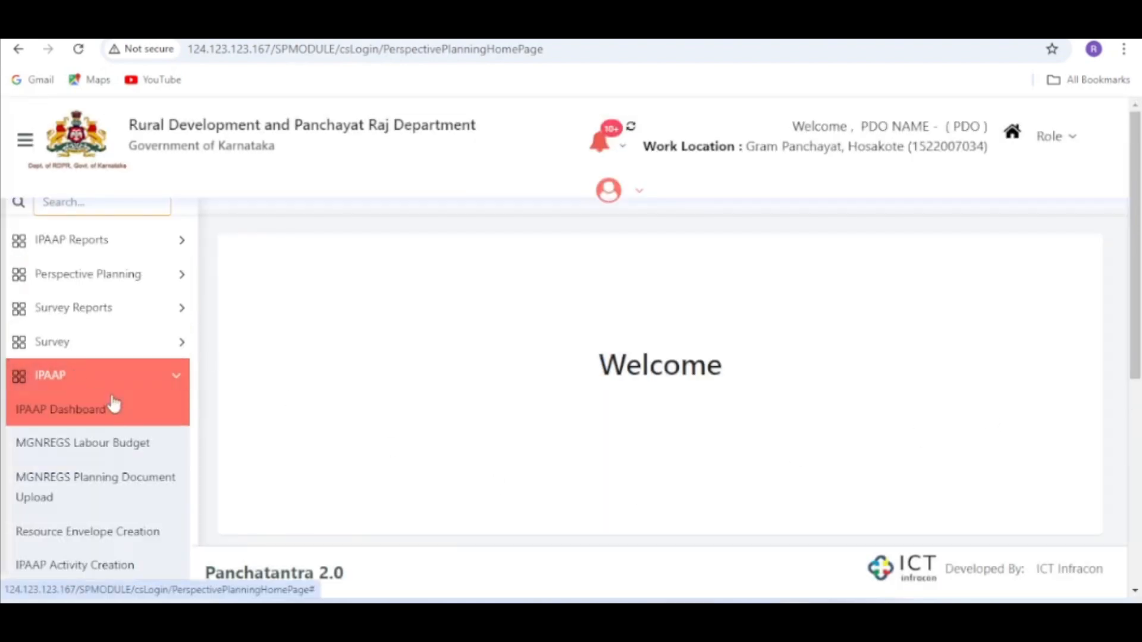
{"action": "left_click", "coordinate": [93, 410]}
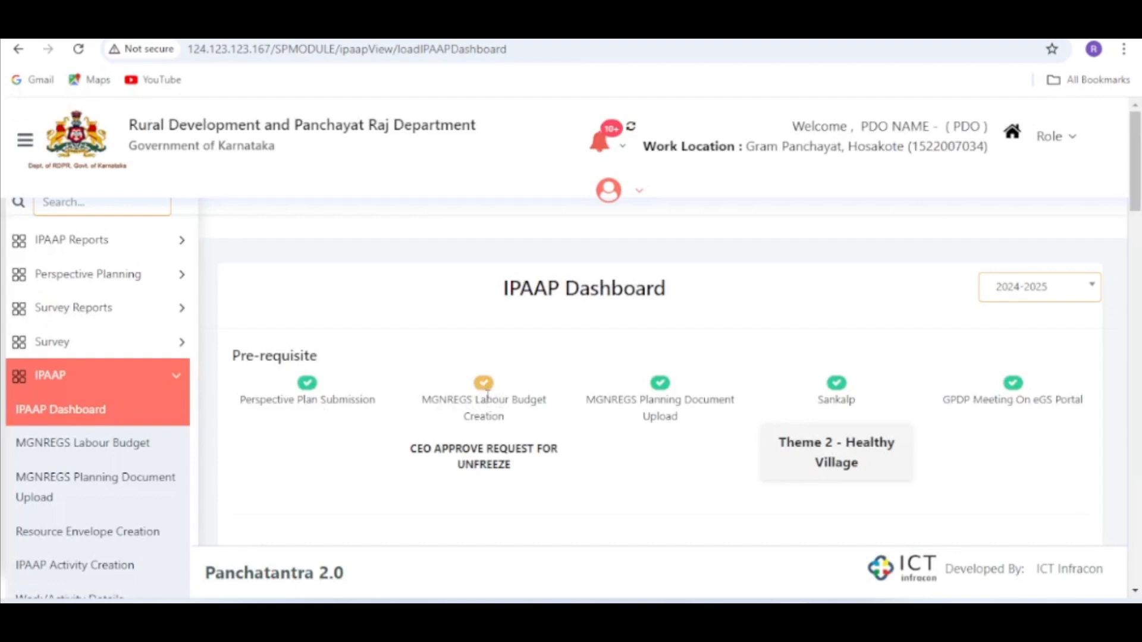
{"action": "left_click", "coordinate": [127, 445]}
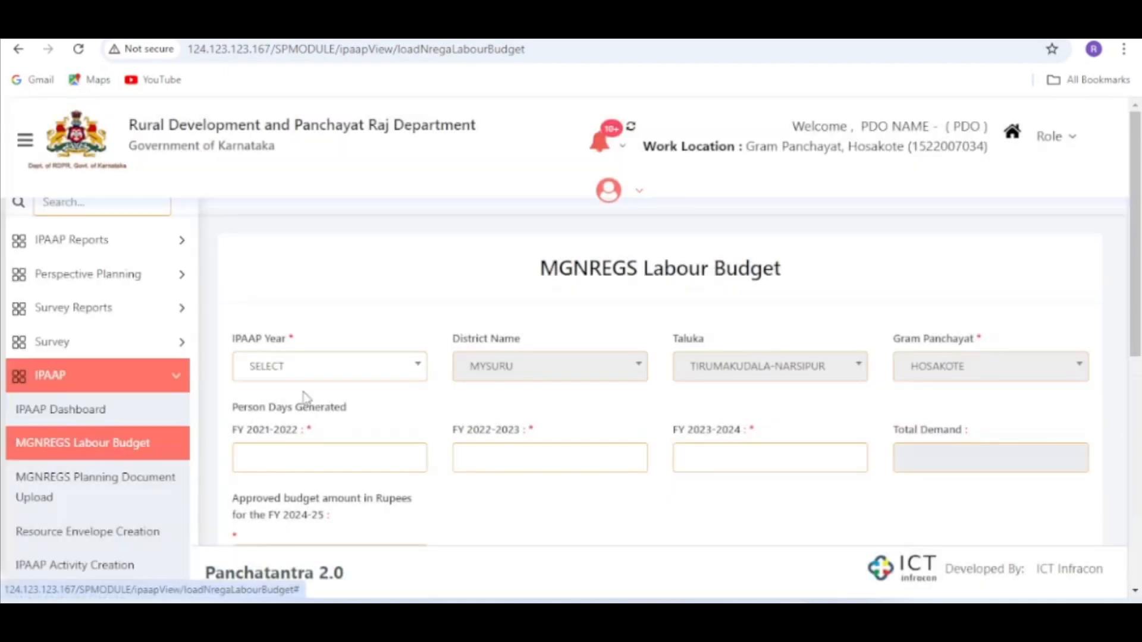
{"action": "left_click", "coordinate": [350, 376]}
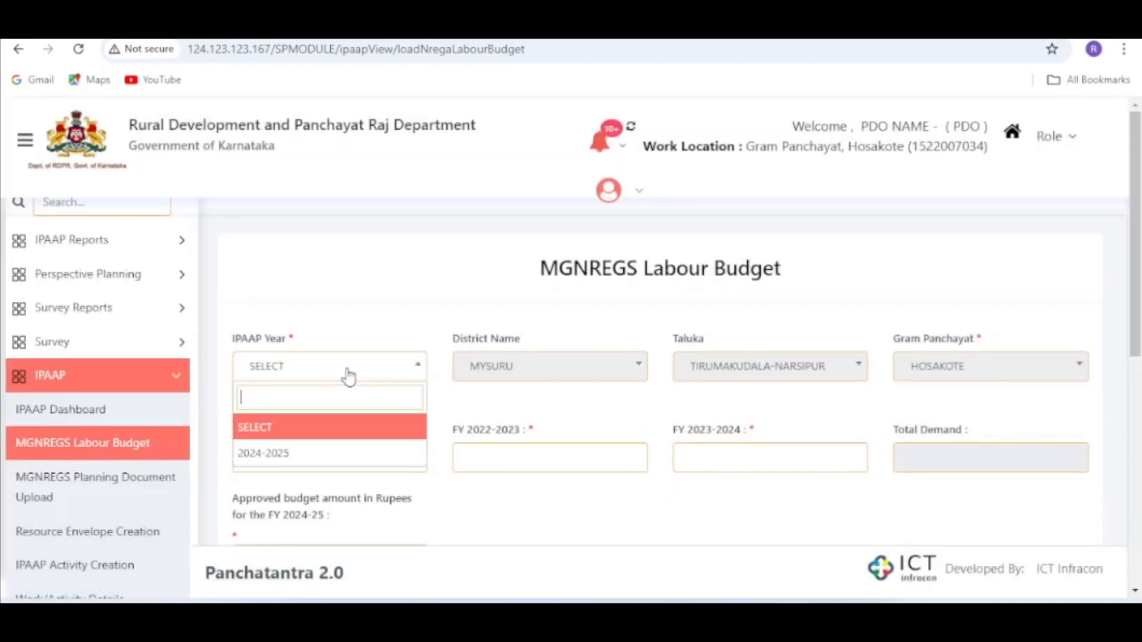
{"action": "left_click", "coordinate": [283, 458]}
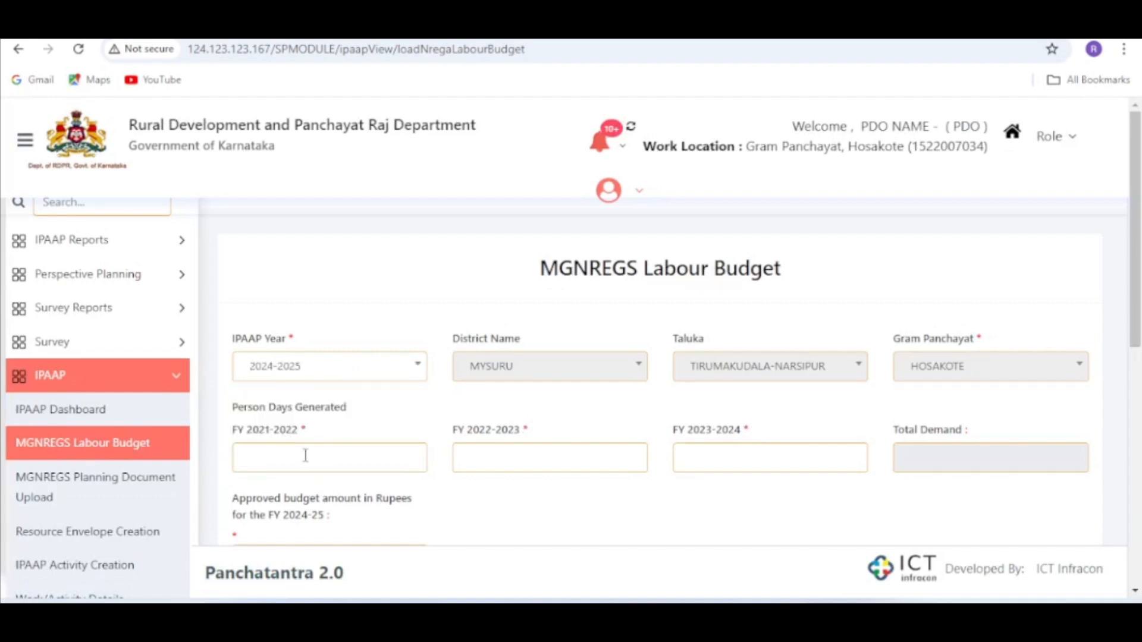
- Enter the person days generated as 1234 for FY 2021-2022, 1254 for FY 2022-2023 and 5234 for FY 2023-2024
{"action": "left_click", "coordinate": [290, 460]}
{"action": "type", "text": "1234"}
{"action": "left_click", "coordinate": [470, 455]}
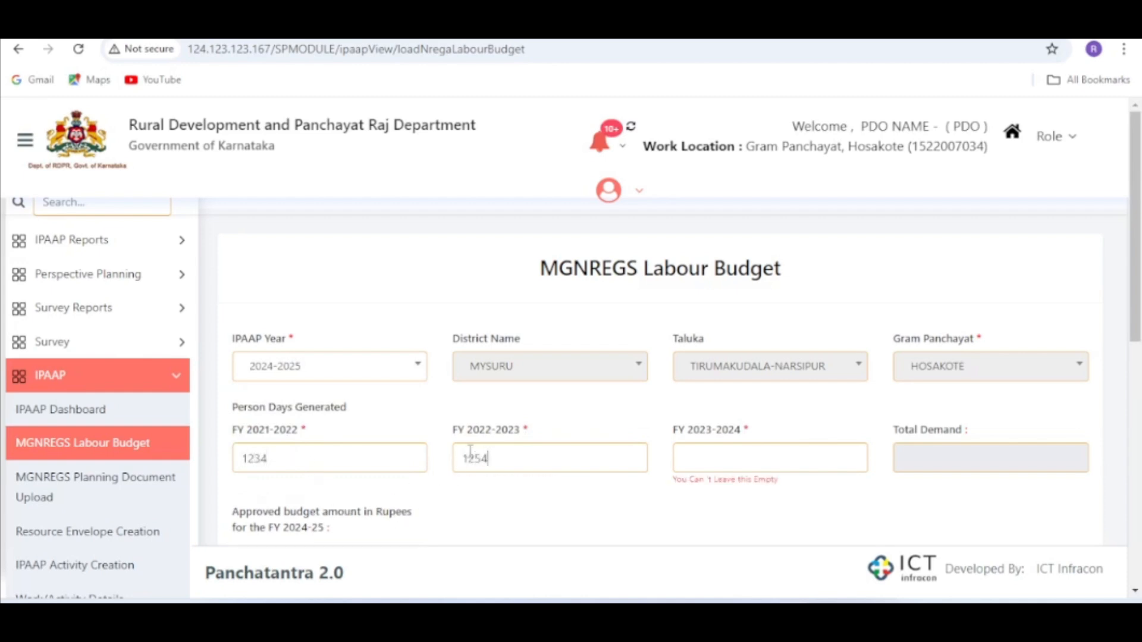
{"action": "left_click", "coordinate": [724, 459]}
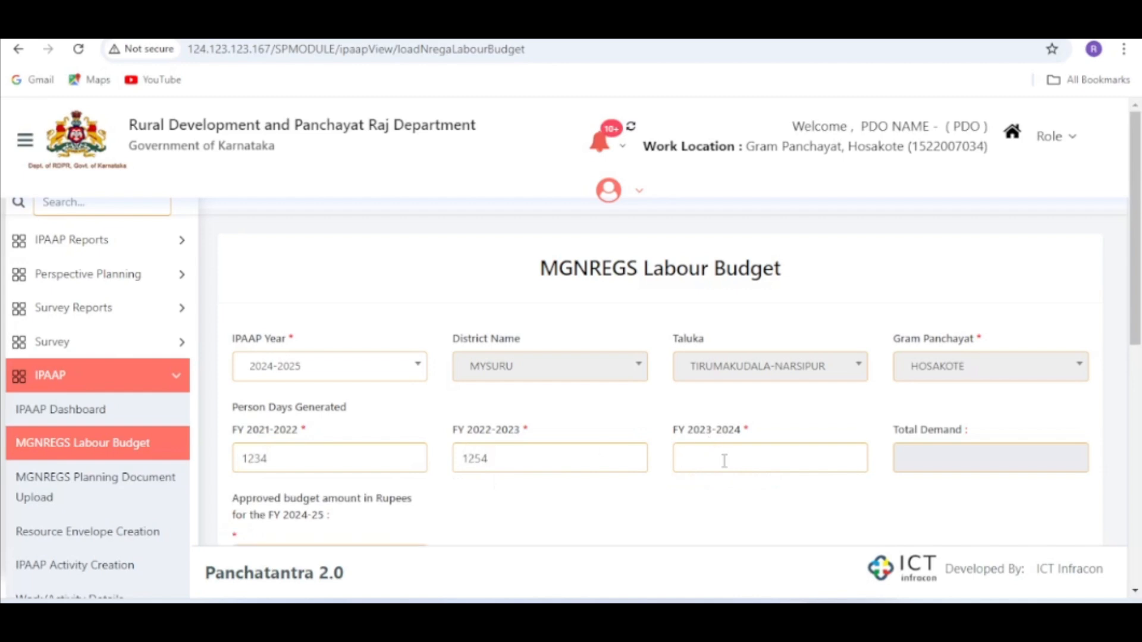
{"action": "type", "text": "5234"}
- Enter 100000 as the approved budget amount for FY 2024-25, calculate the total demand and try to submit the budget
{"action": "scroll", "coordinate": [713, 505], "scroll_direction": "down", "scroll_amount": 3}
{"action": "left_click", "coordinate": [269, 391]}
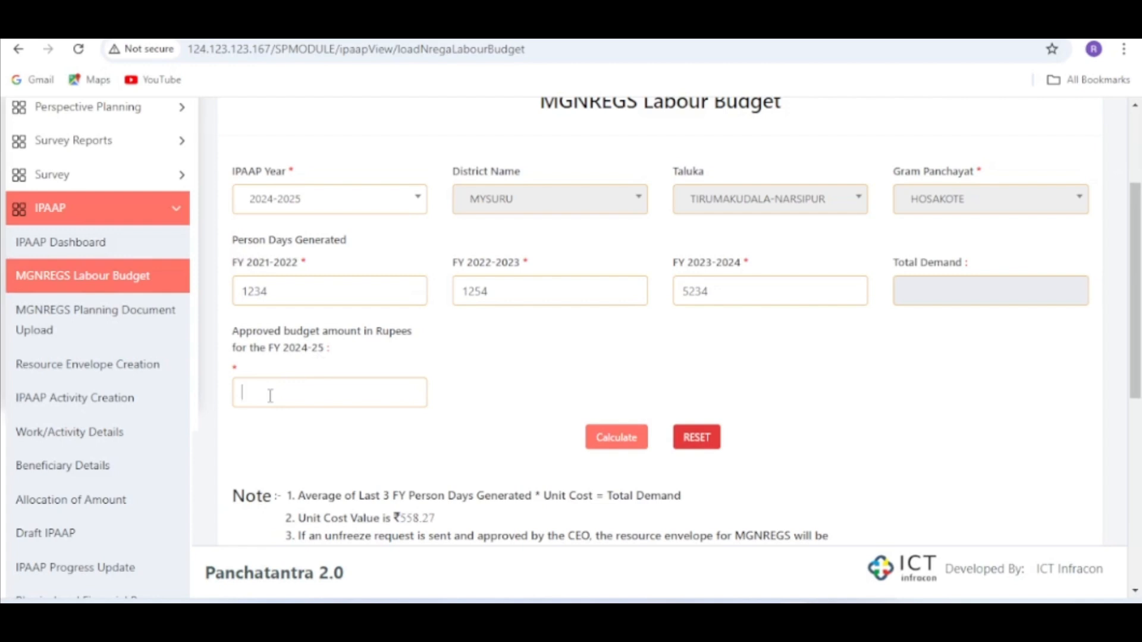
{"action": "type", "text": "00000"}
{"action": "left_click", "coordinate": [616, 443]}
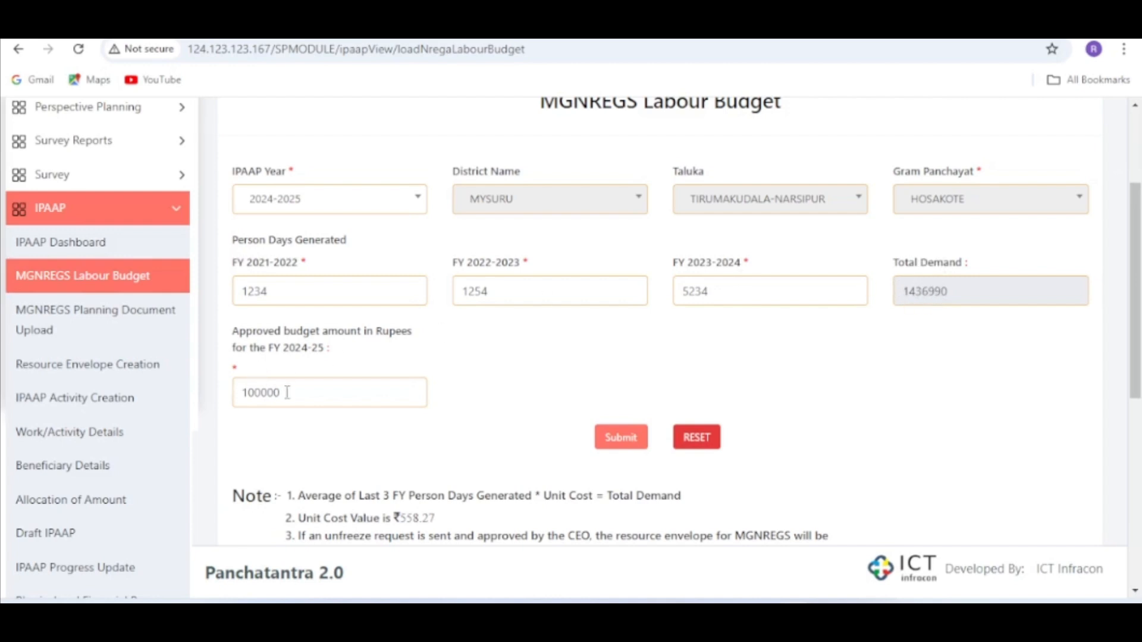
{"action": "left_click_drag", "start_coordinate": [287, 393], "coordinate": [241, 393]}
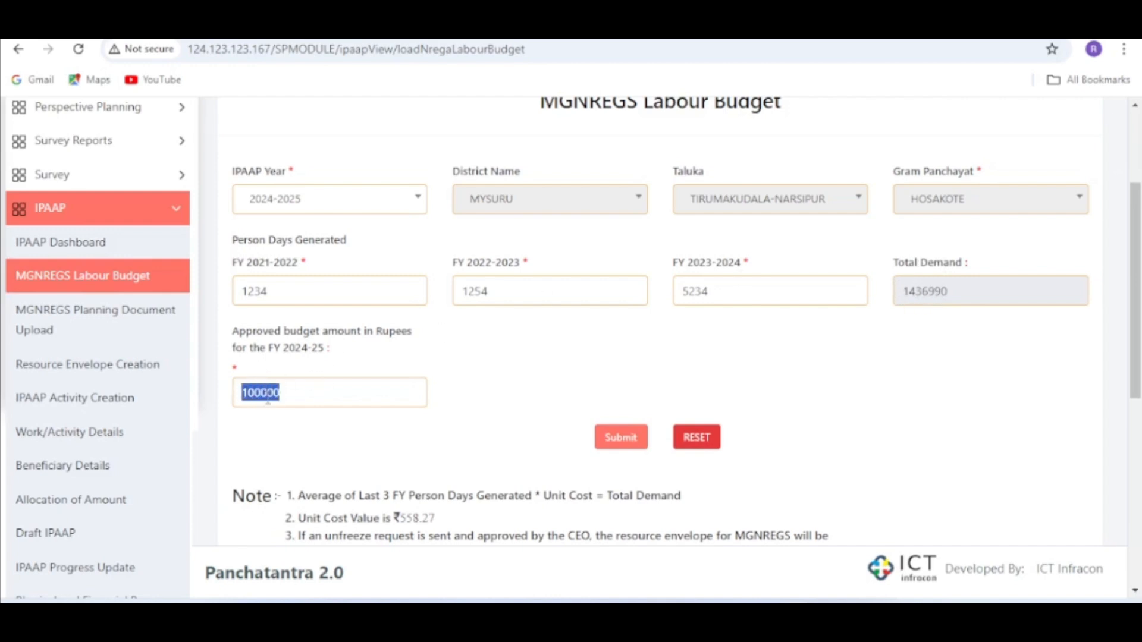
{"action": "left_click", "coordinate": [616, 448]}
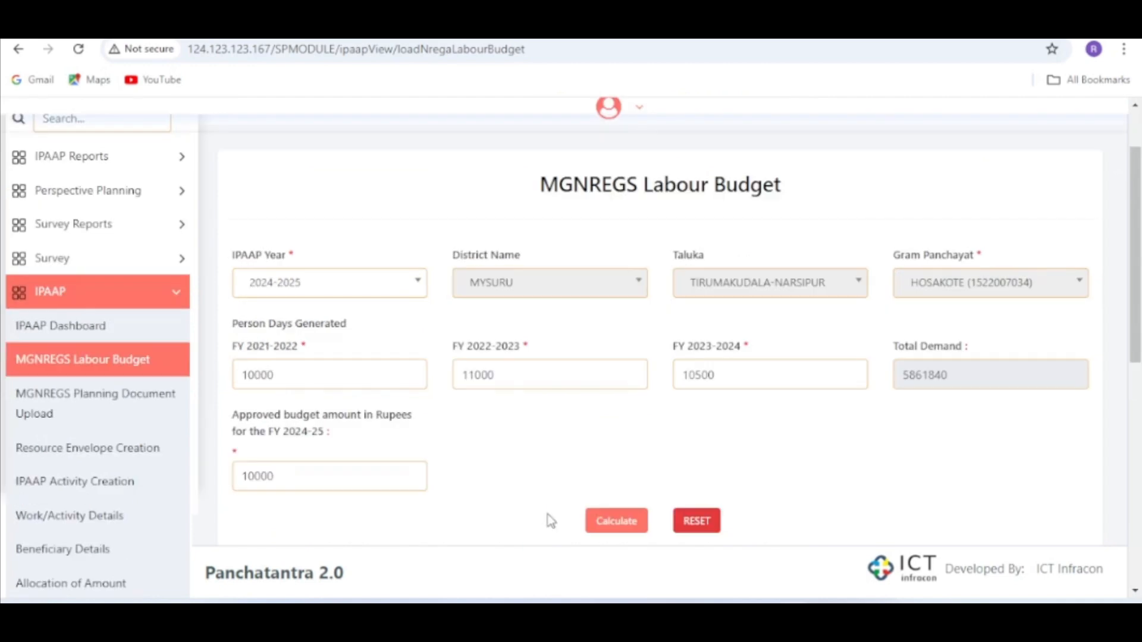
- Recalculate the total demand of the existing Hosakote labour budget and confirm updating its data
{"action": "left_click", "coordinate": [618, 526]}
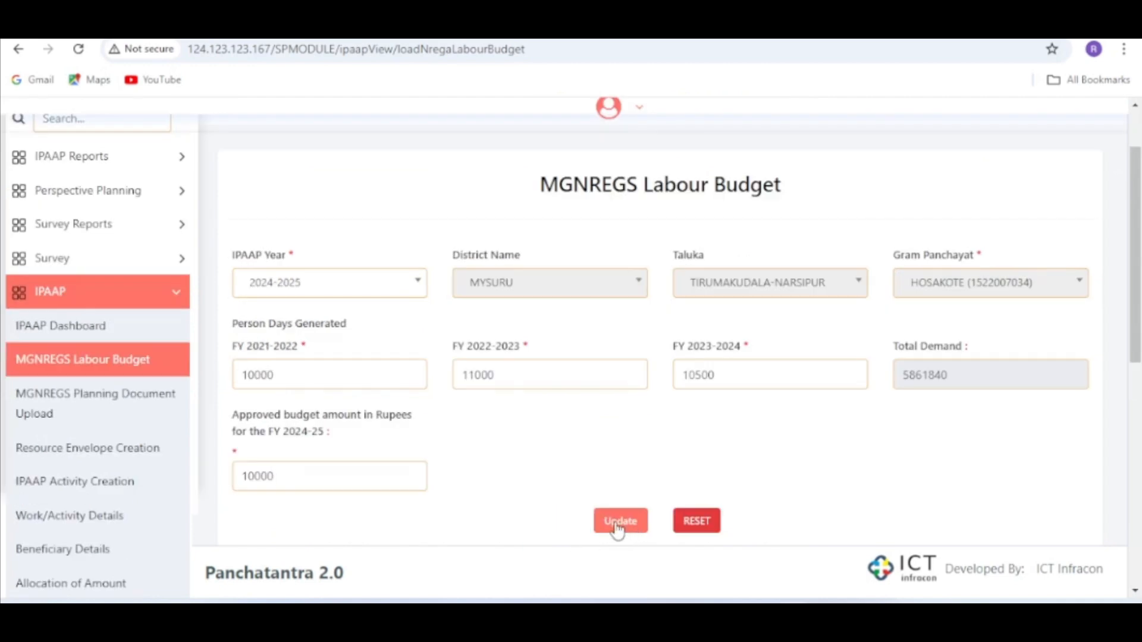
{"action": "left_click", "coordinate": [622, 523]}
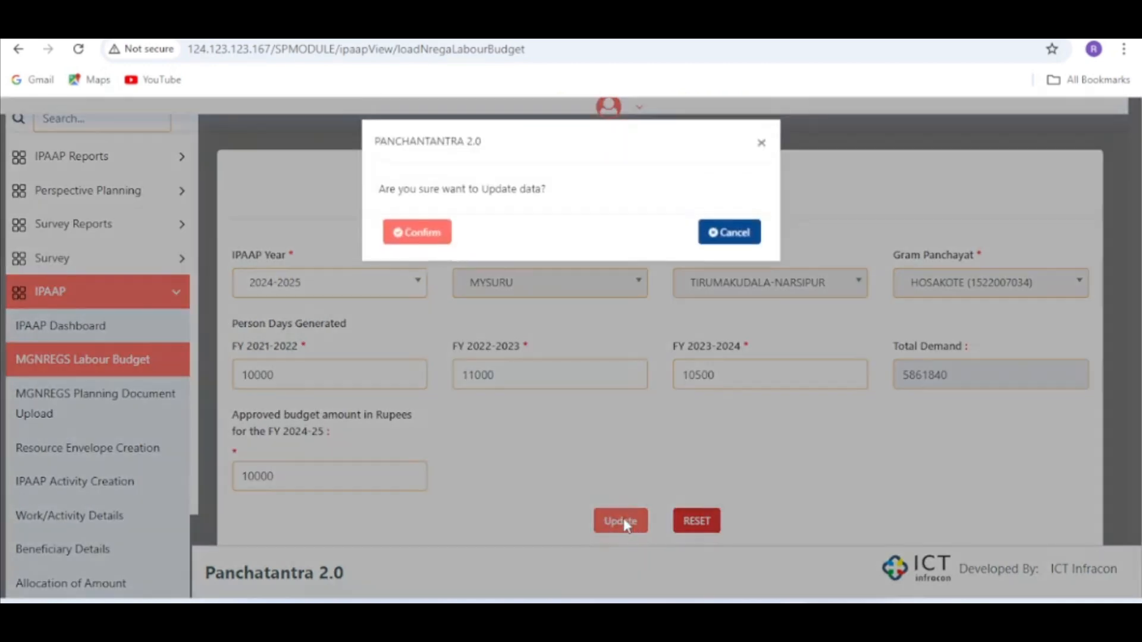
{"action": "left_click", "coordinate": [414, 238]}
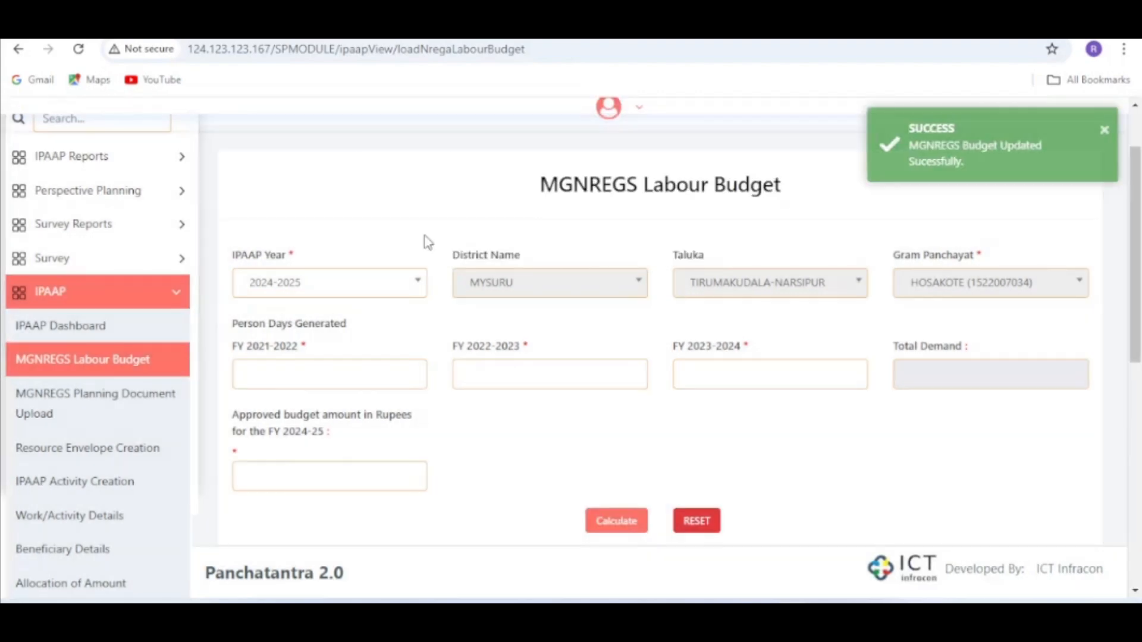
- Send the Hosakote labour budget entry for EO approval and confirm the request
{"action": "scroll", "coordinate": [752, 405], "scroll_direction": "down", "scroll_amount": 6}
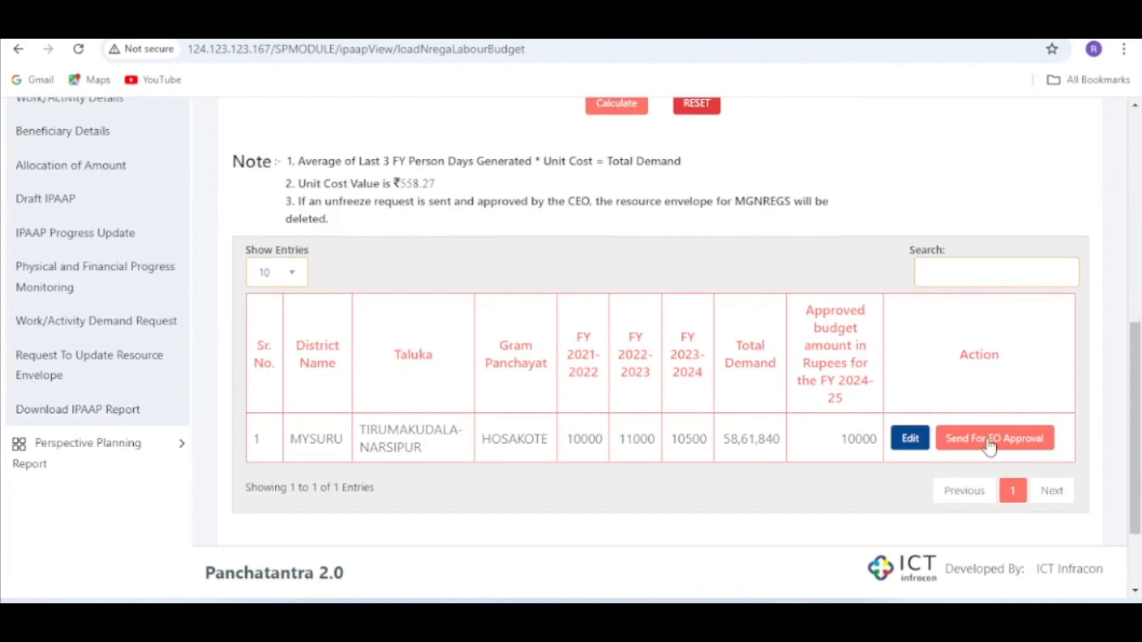
{"action": "left_click", "coordinate": [989, 446]}
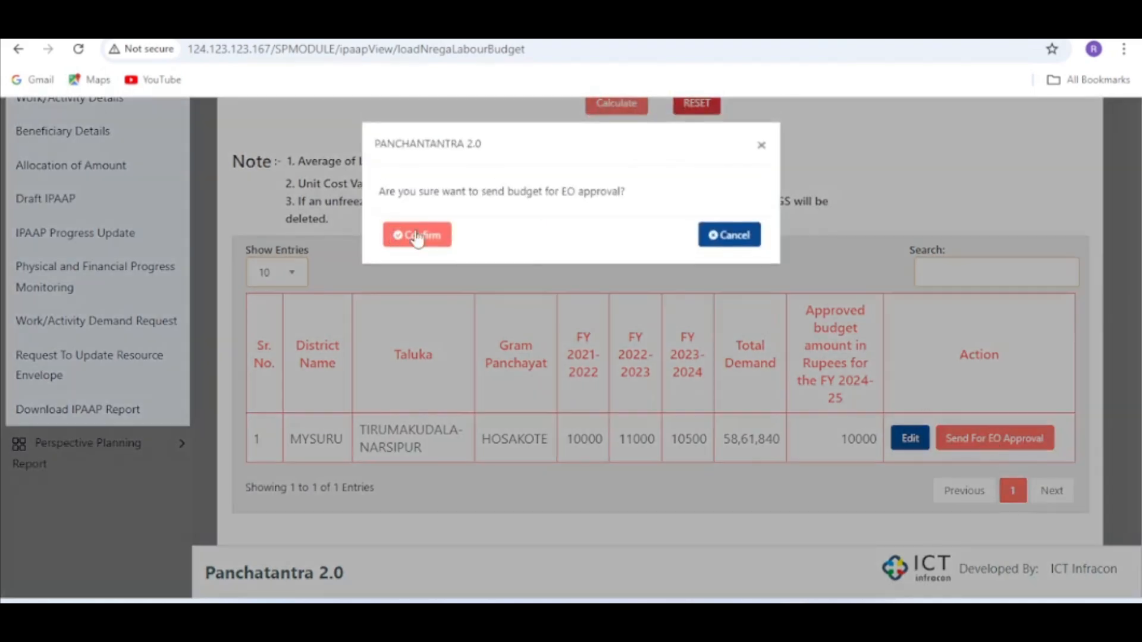
{"action": "left_click", "coordinate": [419, 237]}
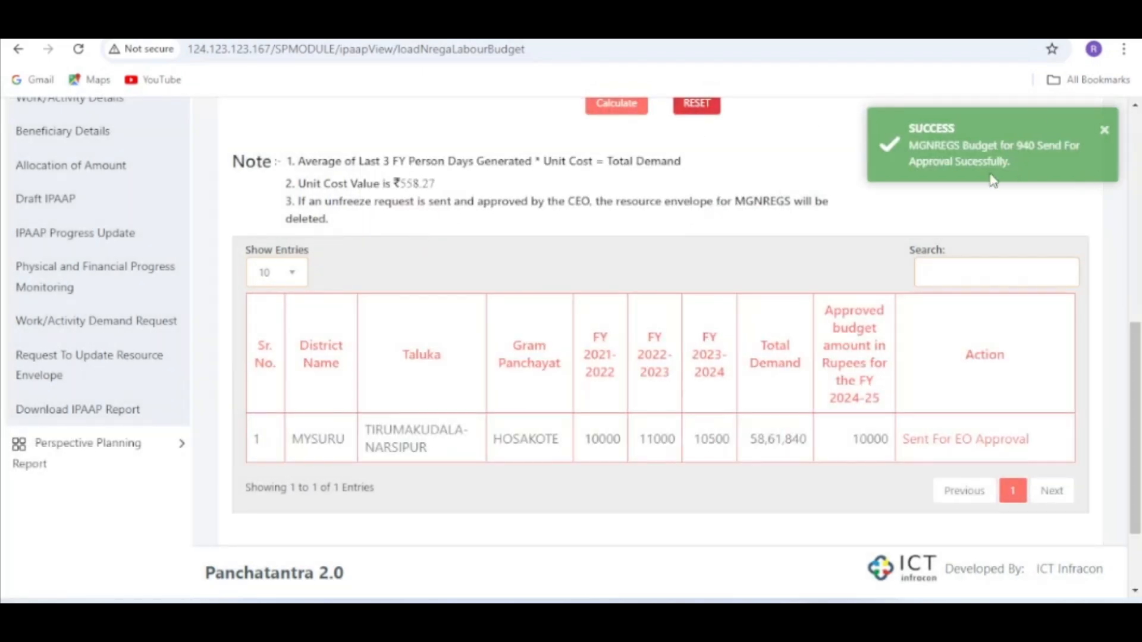
- Switch to the incognito Chrome window and log the CEO out of Panchatantra
{"action": "mouse_move", "coordinate": [794, 618]}
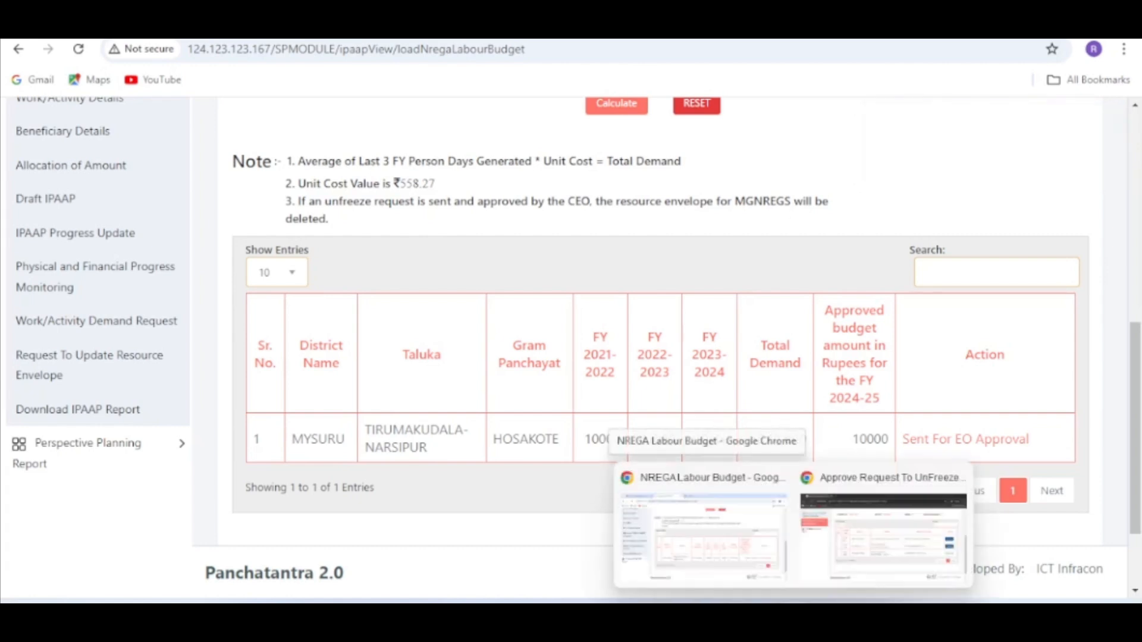
{"action": "left_click", "coordinate": [857, 522]}
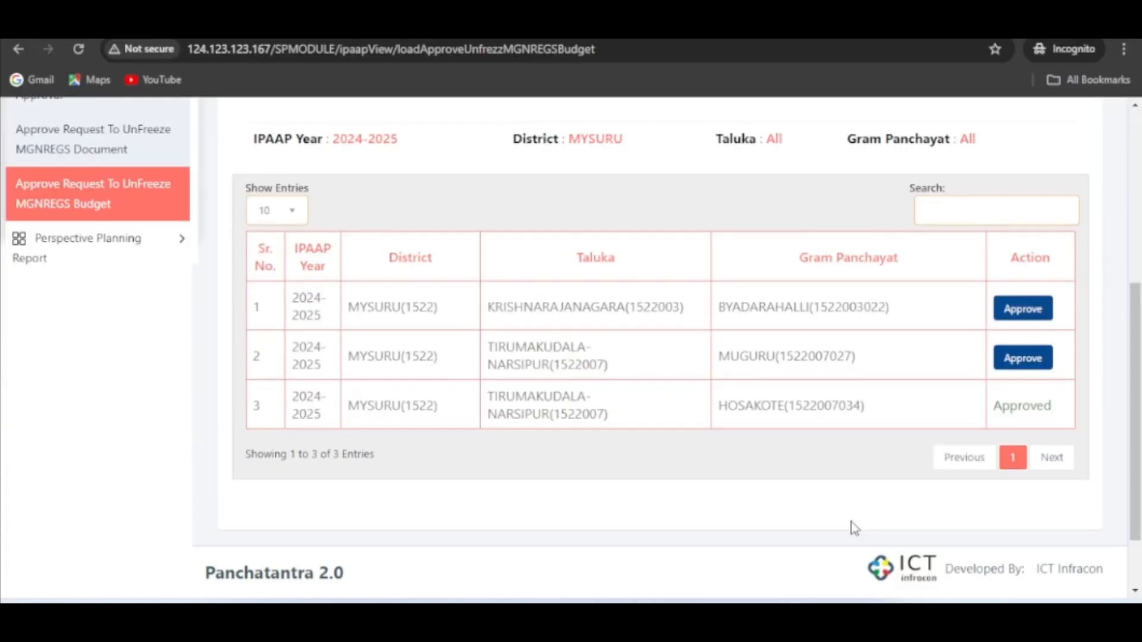
{"action": "scroll", "coordinate": [955, 215], "scroll_direction": "up", "scroll_amount": 6}
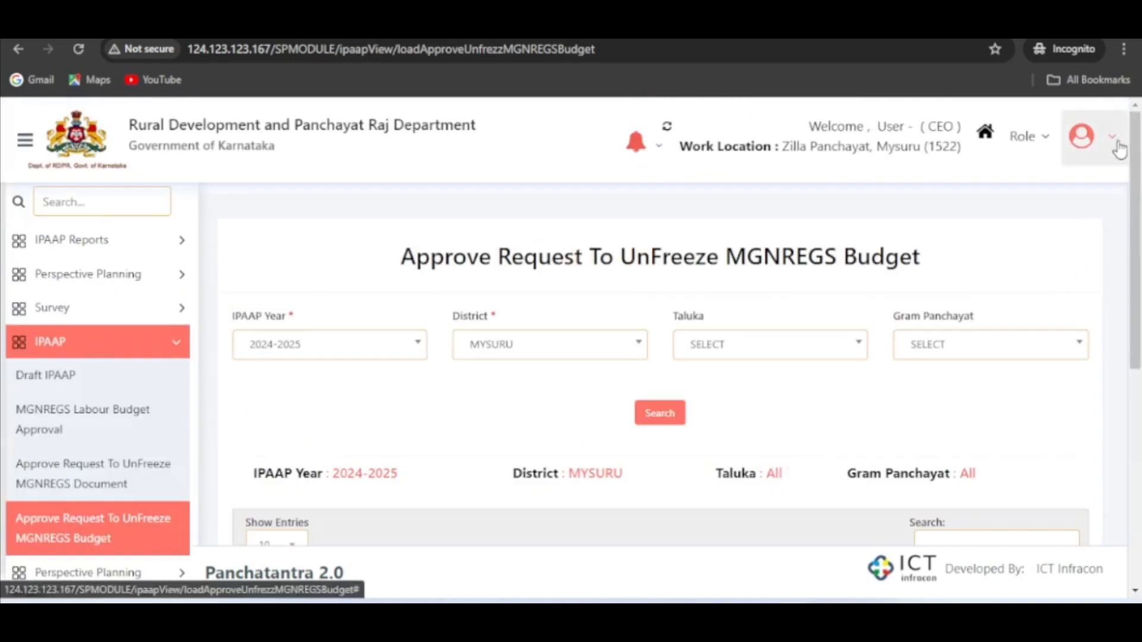
{"action": "left_click", "coordinate": [1119, 143]}
{"action": "left_click", "coordinate": [1086, 272]}
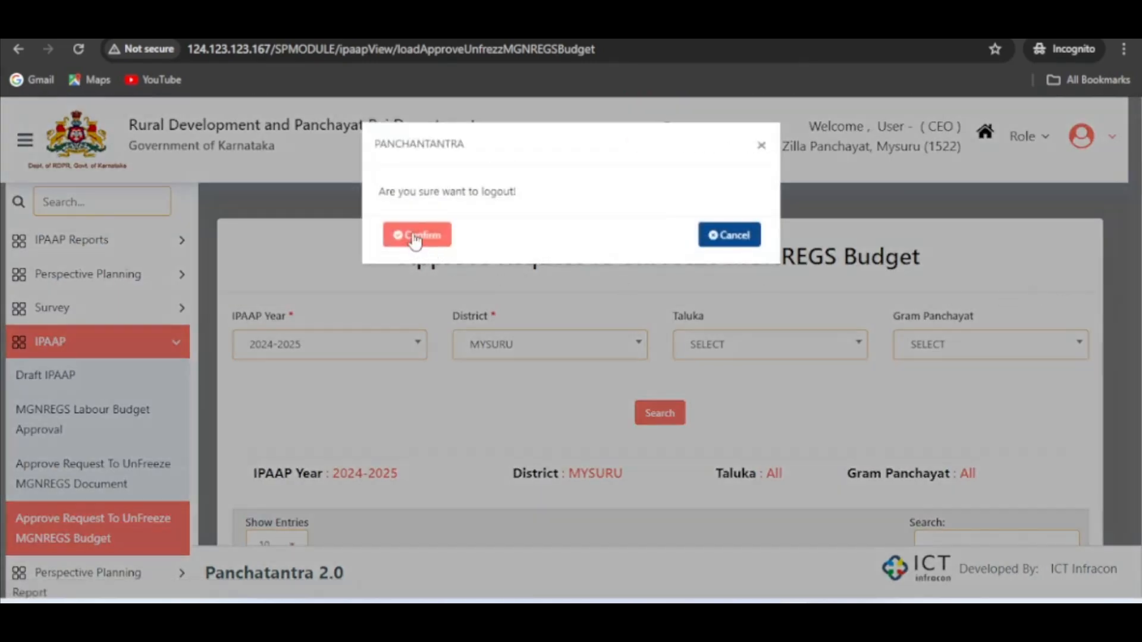
{"action": "left_click", "coordinate": [415, 237]}
- Switch to the open Gmail message in the regular Chrome window and copy the EO user name
{"action": "mouse_move", "coordinate": [794, 622]}
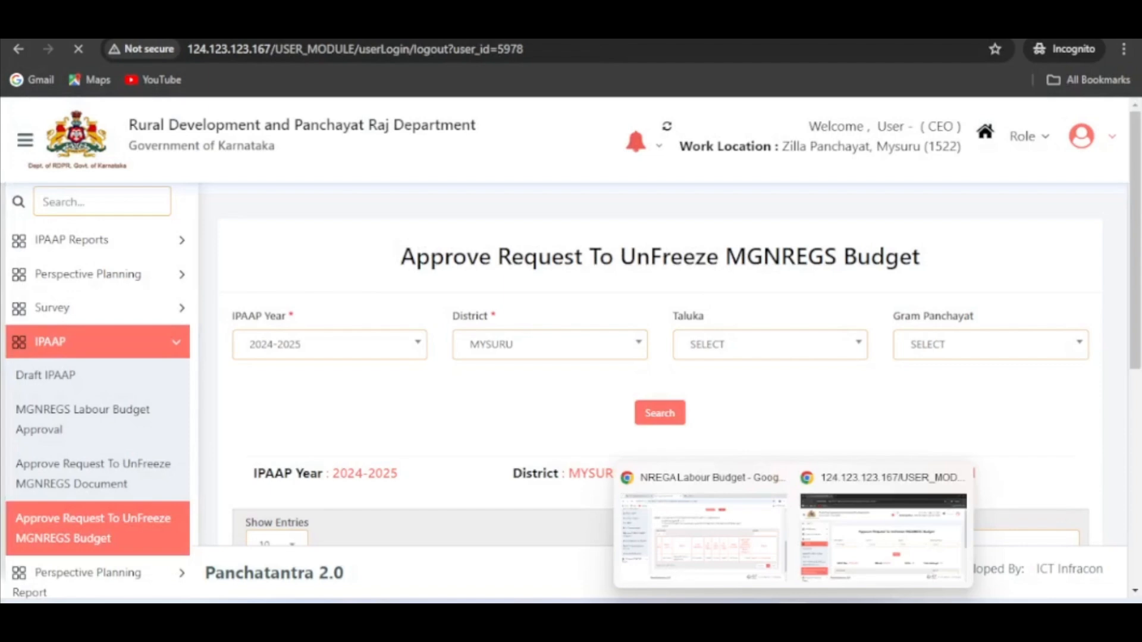
{"action": "left_click", "coordinate": [717, 525]}
{"action": "left_click", "coordinate": [208, 22]}
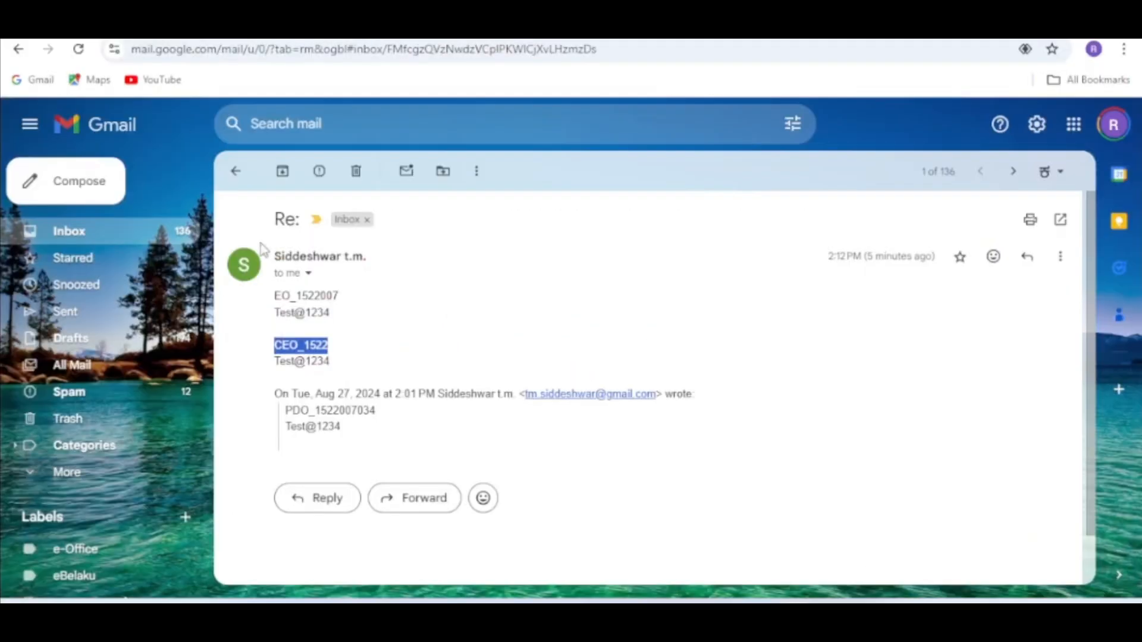
{"action": "left_click_drag", "start_coordinate": [340, 297], "coordinate": [266, 299]}
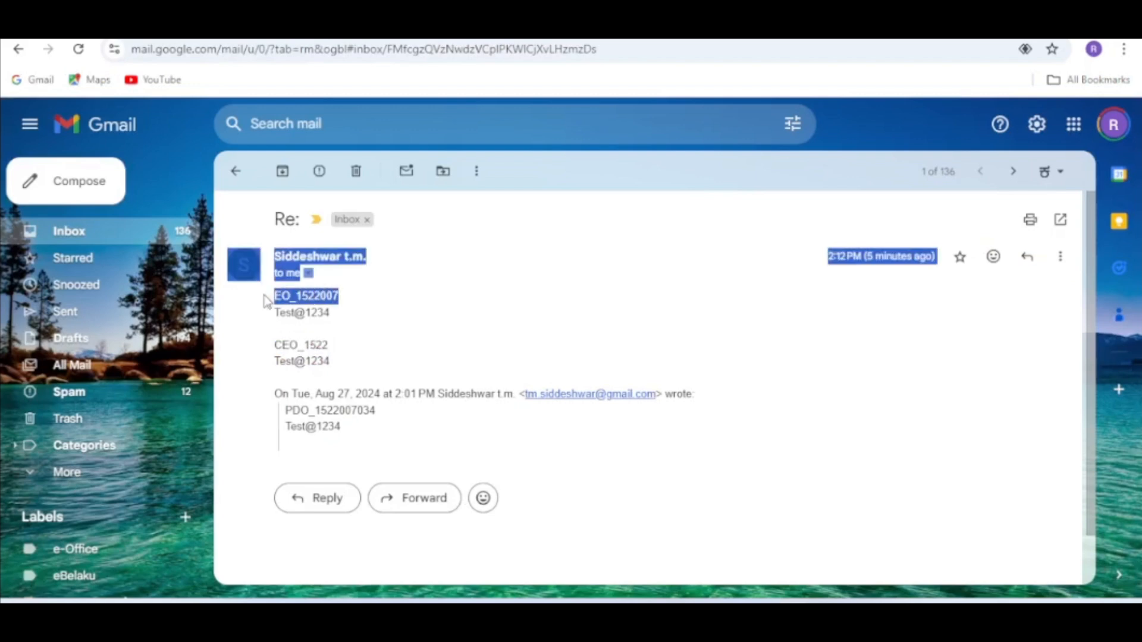
{"action": "left_click", "coordinate": [358, 308]}
{"action": "double_click", "coordinate": [310, 299]}
{"action": "key", "text": "ctrl+c"}
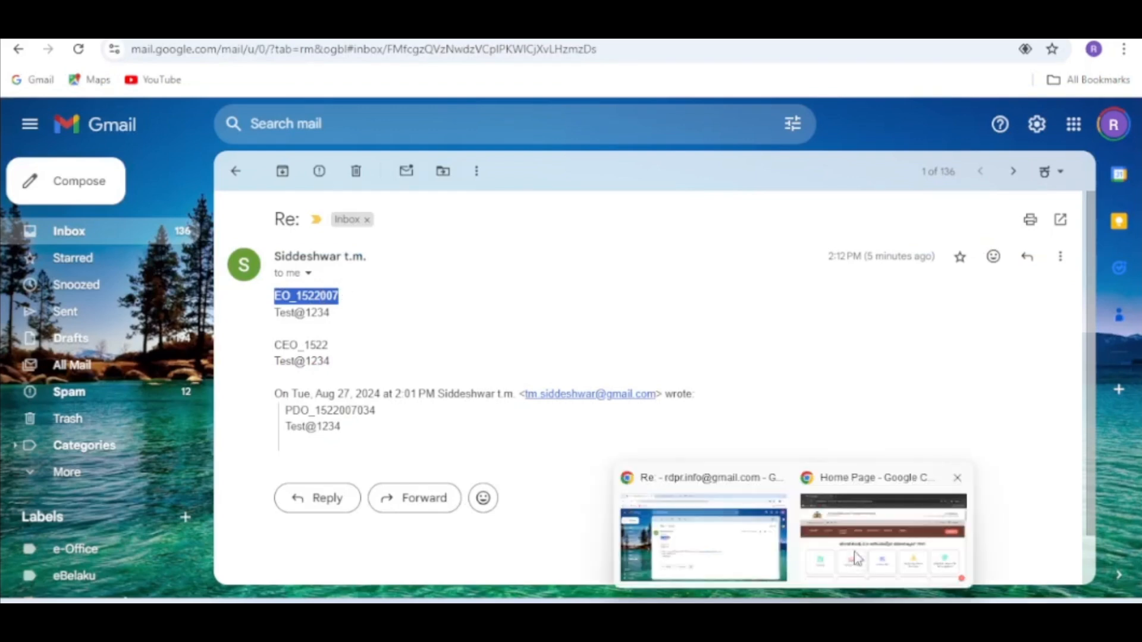
- Return to the incognito Panchatantra home page, open the login form and paste the EO user name
{"action": "left_click", "coordinate": [860, 550]}
{"action": "left_click", "coordinate": [951, 199]}
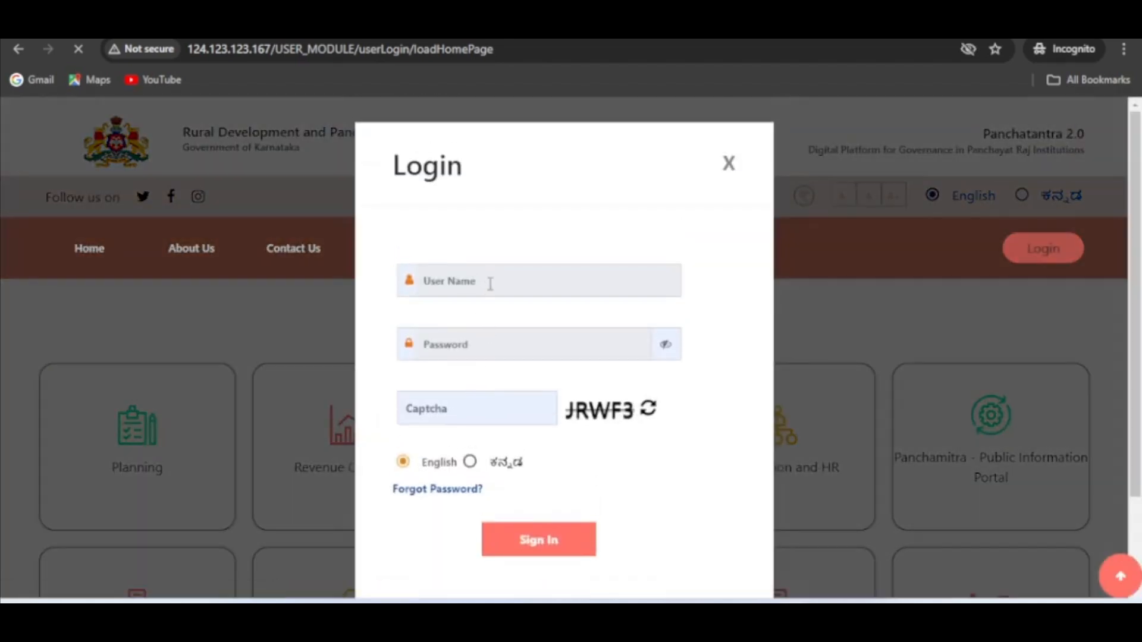
{"action": "left_click", "coordinate": [492, 281]}
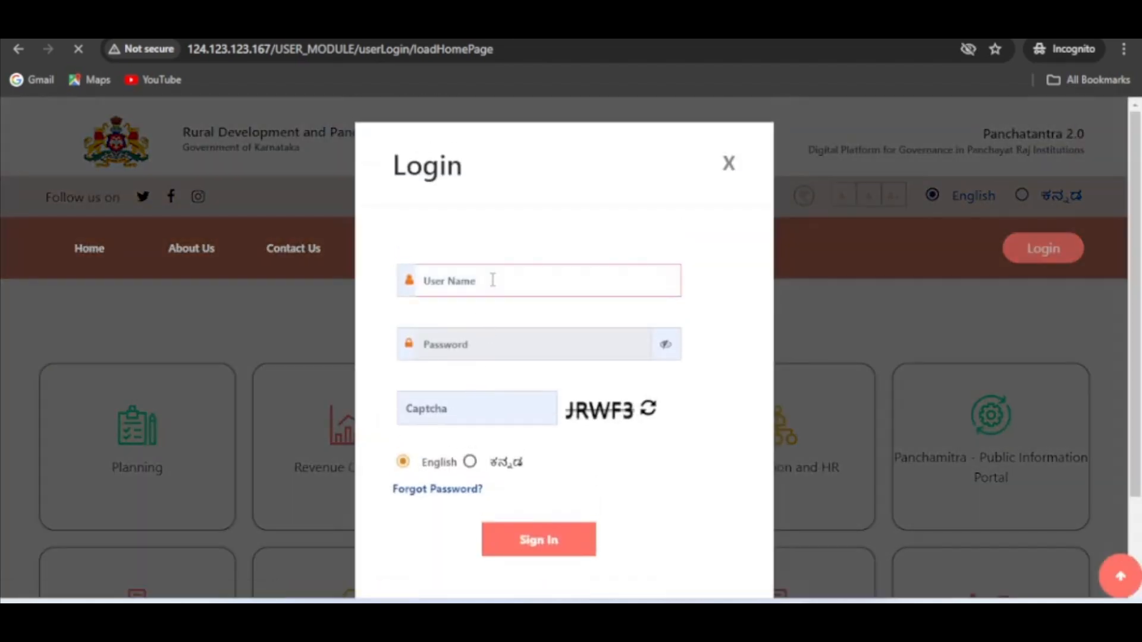
{"action": "key", "text": "ctrl+v"}
- Enter the EO account's password and the displayed captcha in the login form, and sign in
{"action": "left_click", "coordinate": [470, 342]}
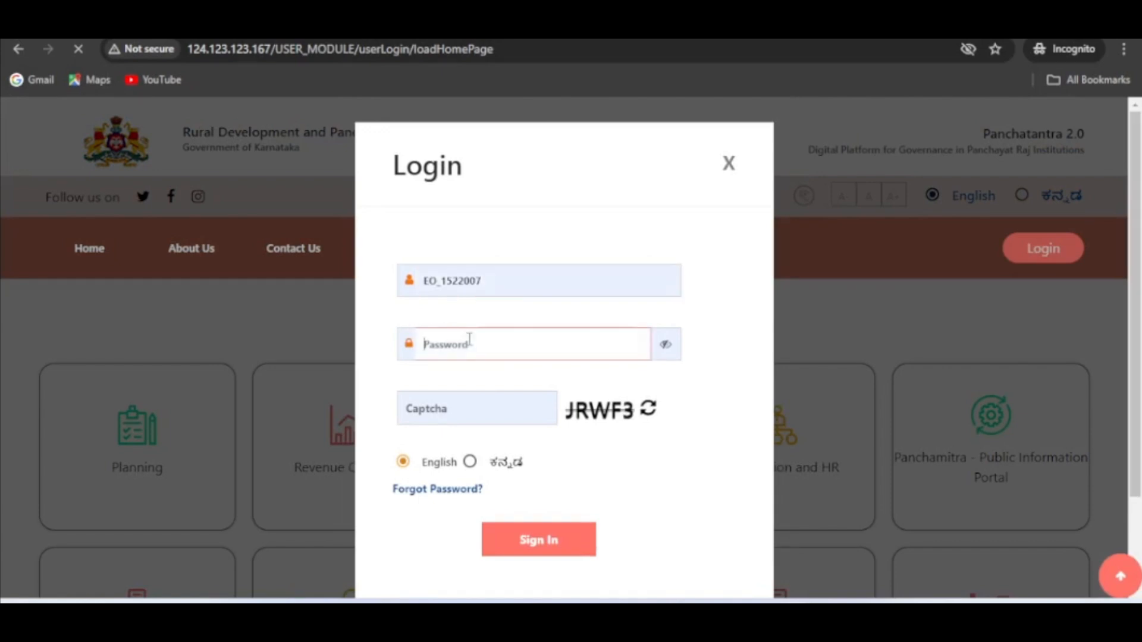
{"action": "key", "text": "ctrl+t"}
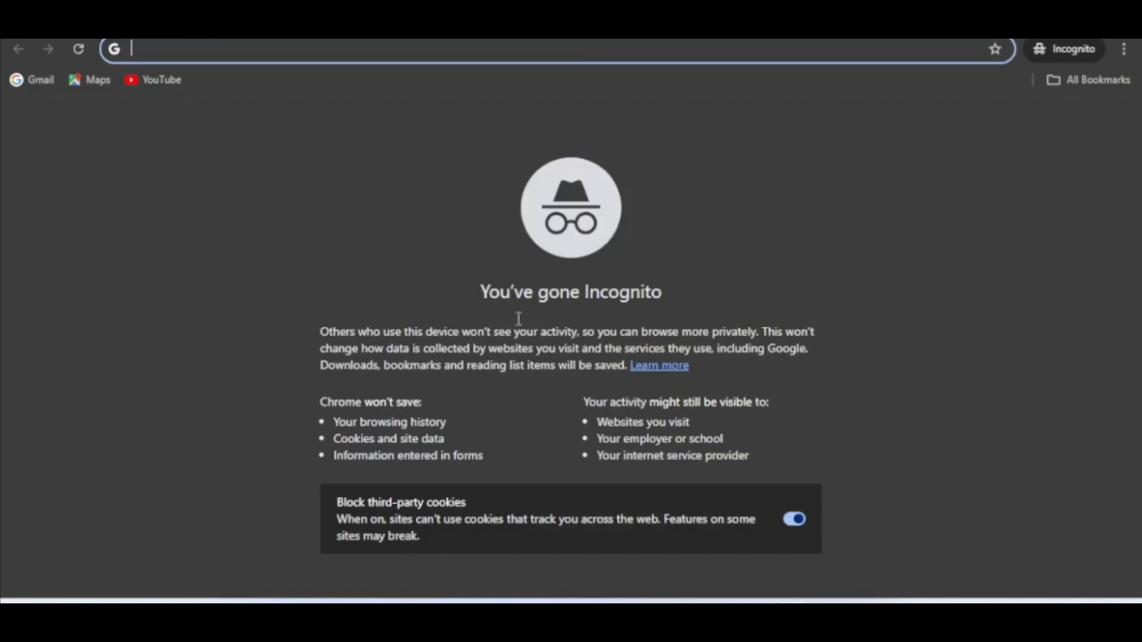
{"action": "left_click", "coordinate": [161, 27]}
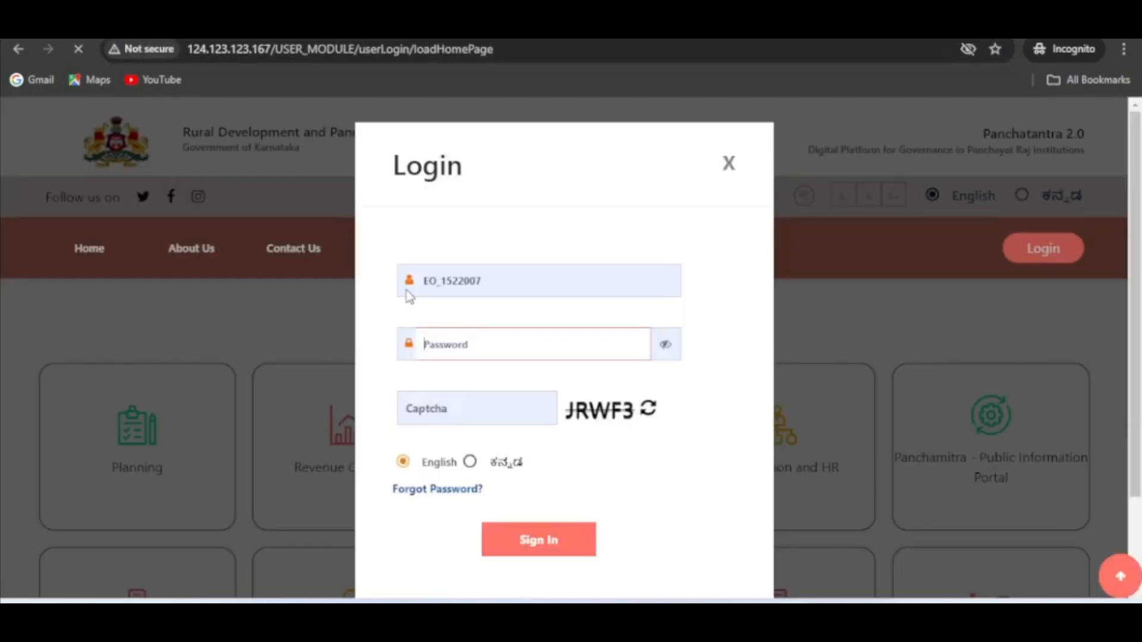
{"action": "type", "text": "a"}
{"action": "left_click", "coordinate": [472, 410]}
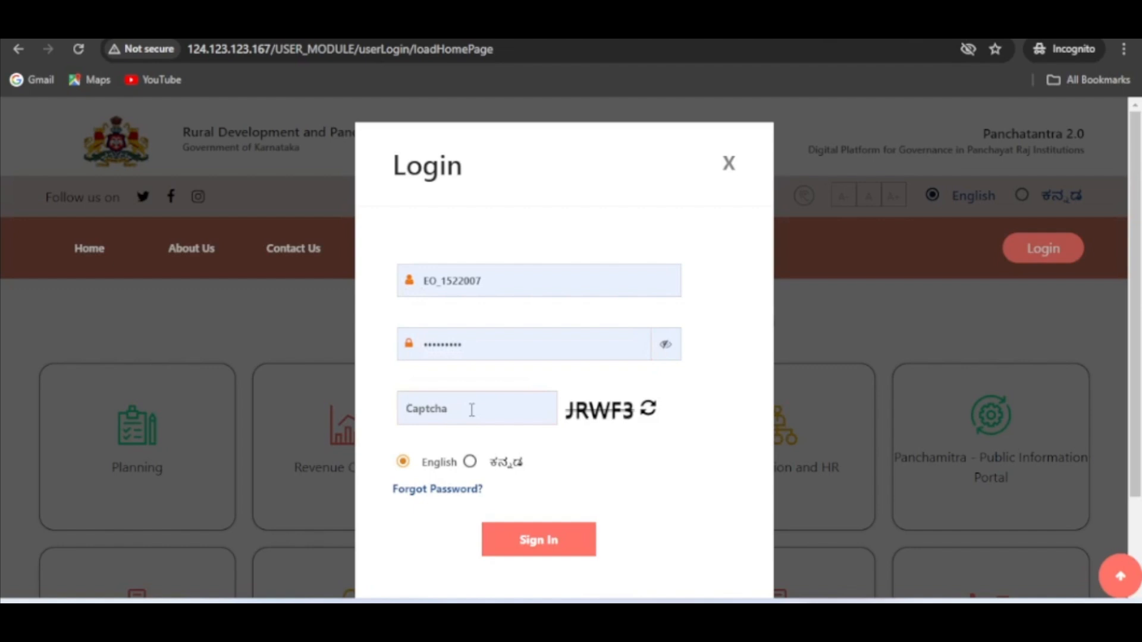
{"action": "type", "text": "JRWF3"}
{"action": "left_click", "coordinate": [557, 554]}
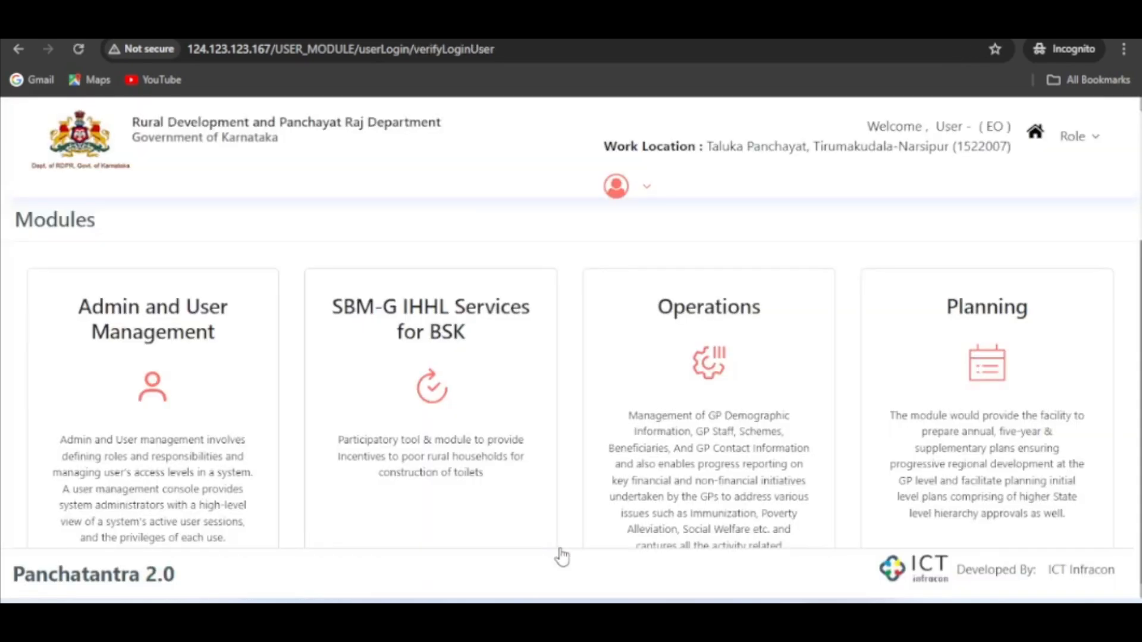
- Enter the Planning module and open the MGNREGS Labour Budget Approval page under IPAAP
{"action": "left_click", "coordinate": [972, 408]}
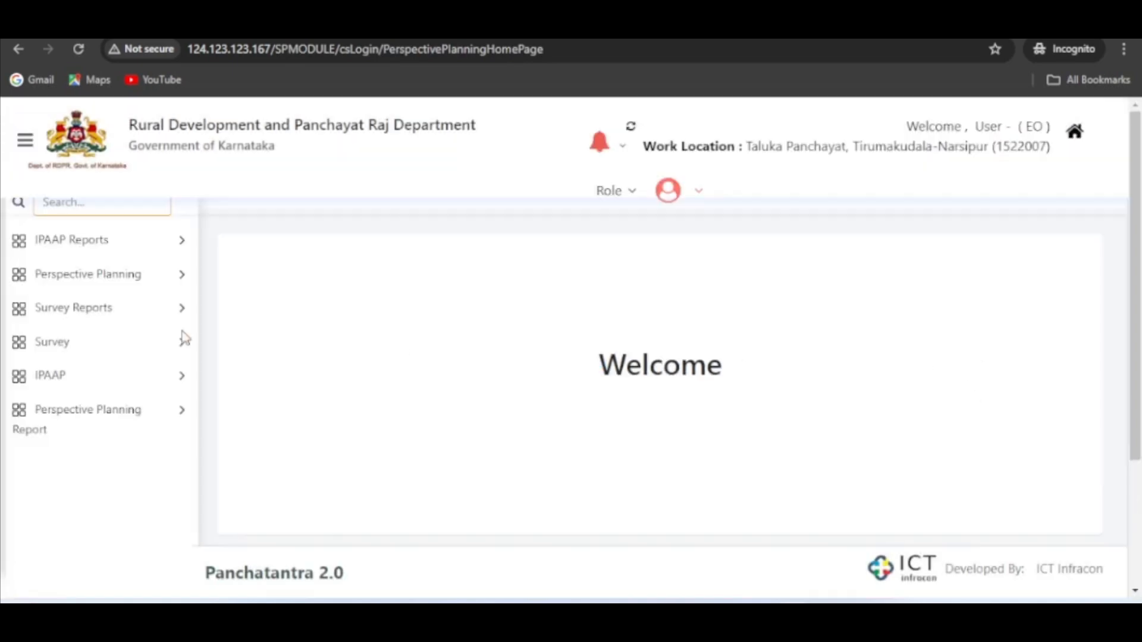
{"action": "left_click", "coordinate": [119, 384]}
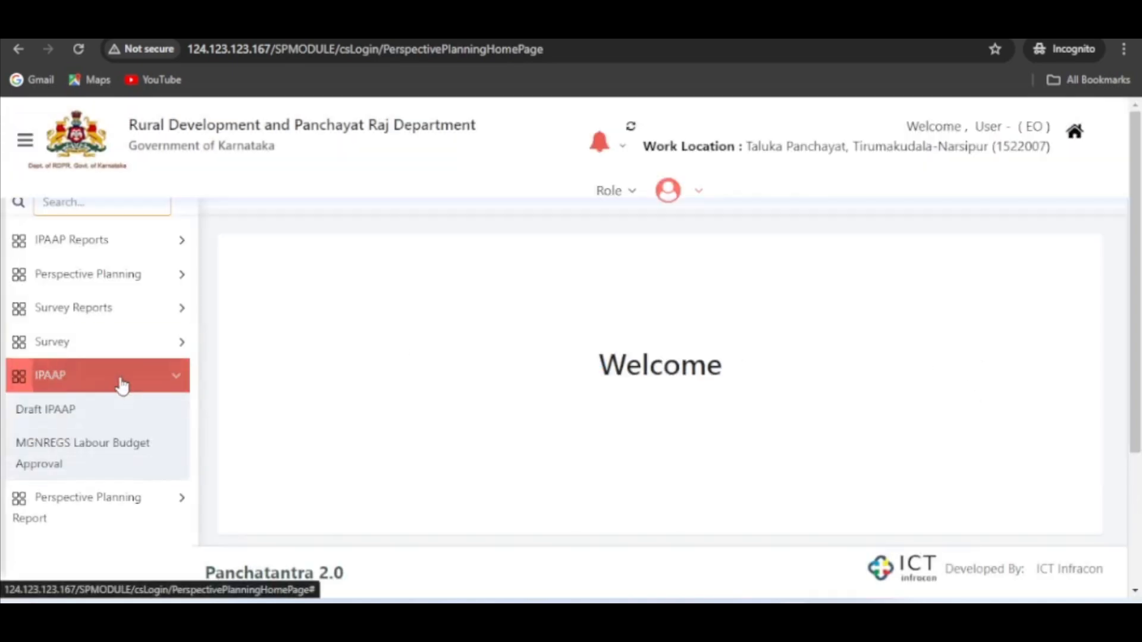
{"action": "left_click", "coordinate": [119, 458]}
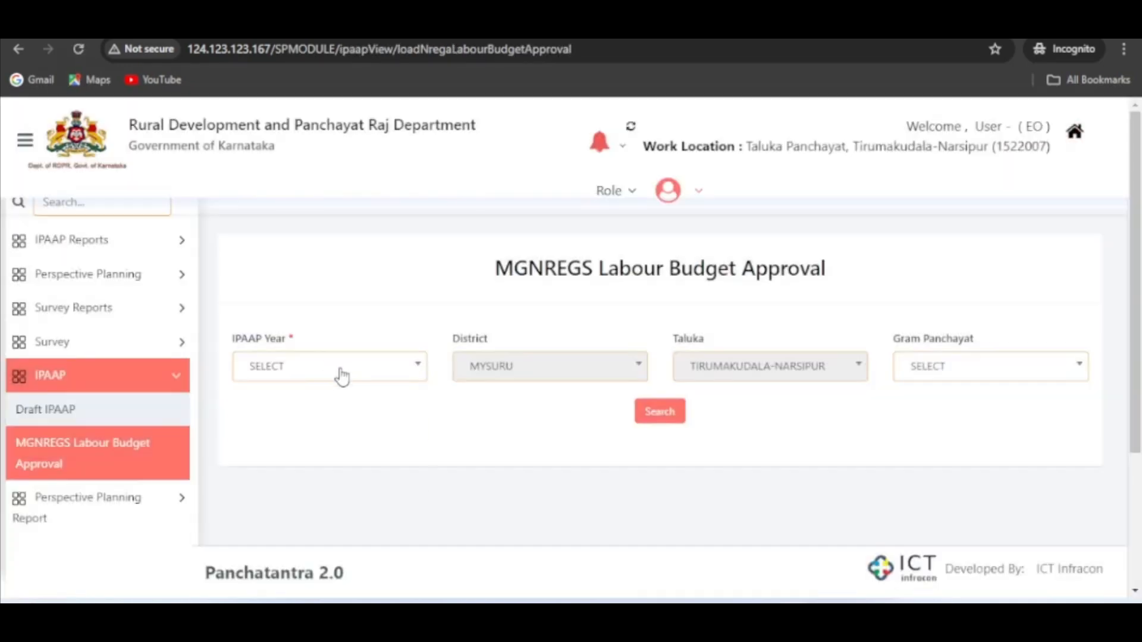
- Set the IPAAP year to 2024-2025 and search for the Tirumakudala-Narsipur labour budgets
{"action": "left_click", "coordinate": [337, 371]}
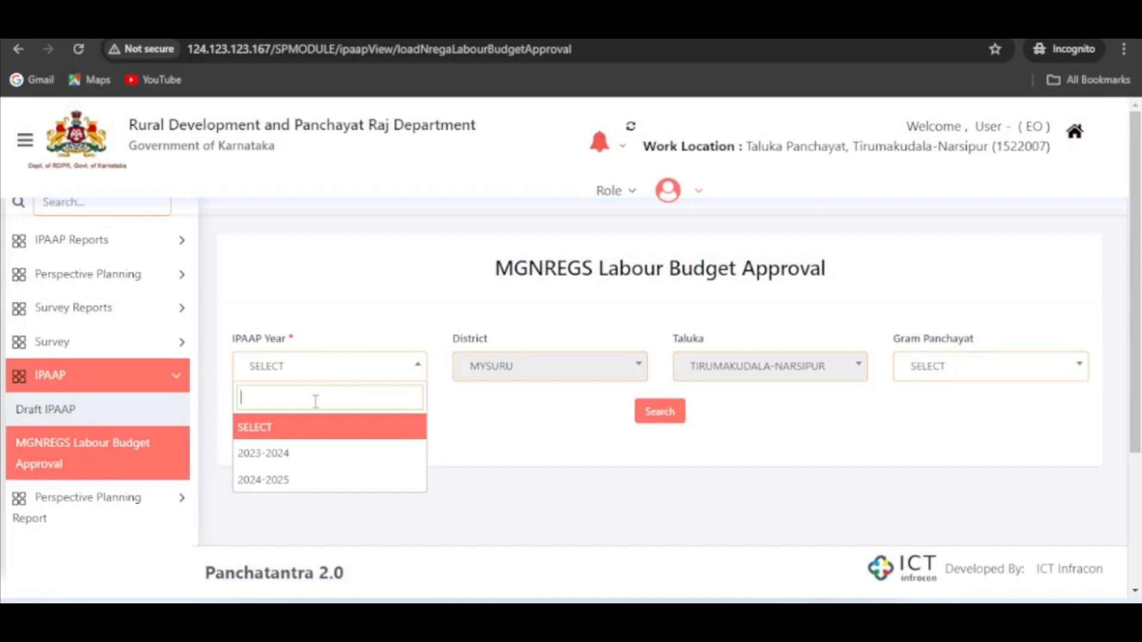
{"action": "left_click", "coordinate": [302, 480]}
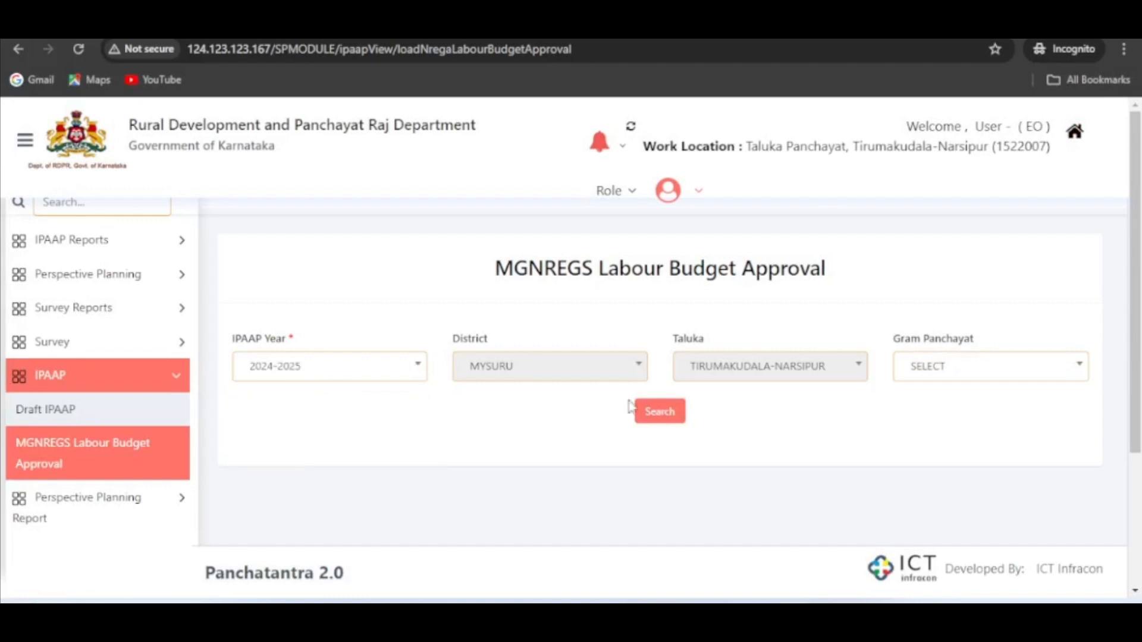
{"action": "left_click", "coordinate": [661, 412]}
- Select the Hosakote labour budget and approve it with the remark "APROVED", confirming the submission
{"action": "scroll", "coordinate": [731, 417], "scroll_direction": "down", "scroll_amount": 5}
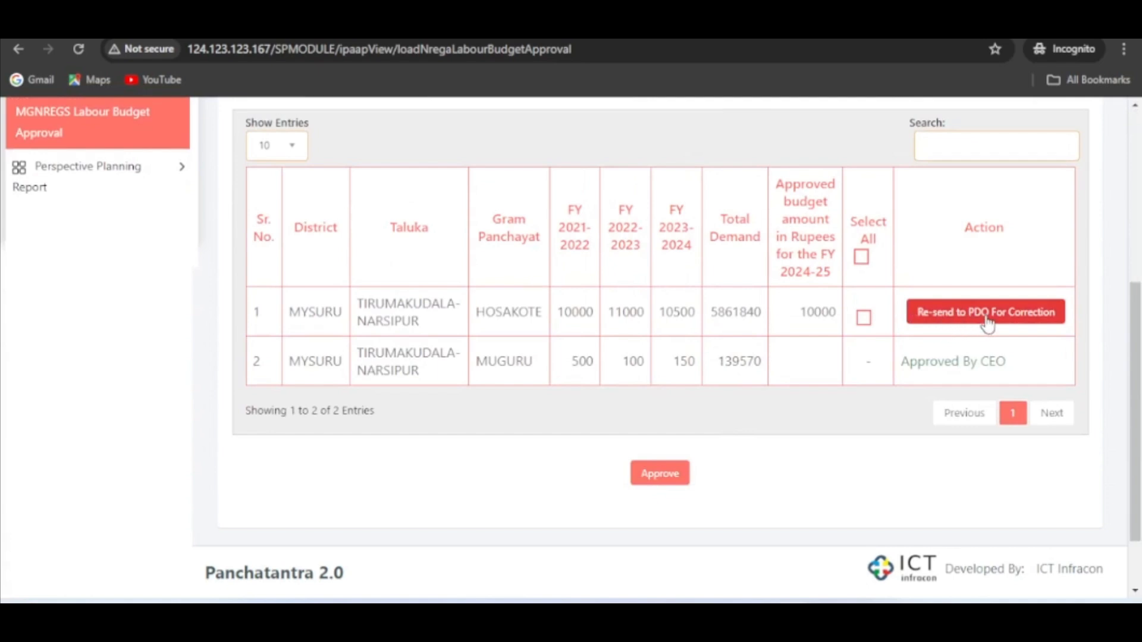
{"action": "left_click", "coordinate": [866, 324]}
{"action": "left_click", "coordinate": [662, 476]}
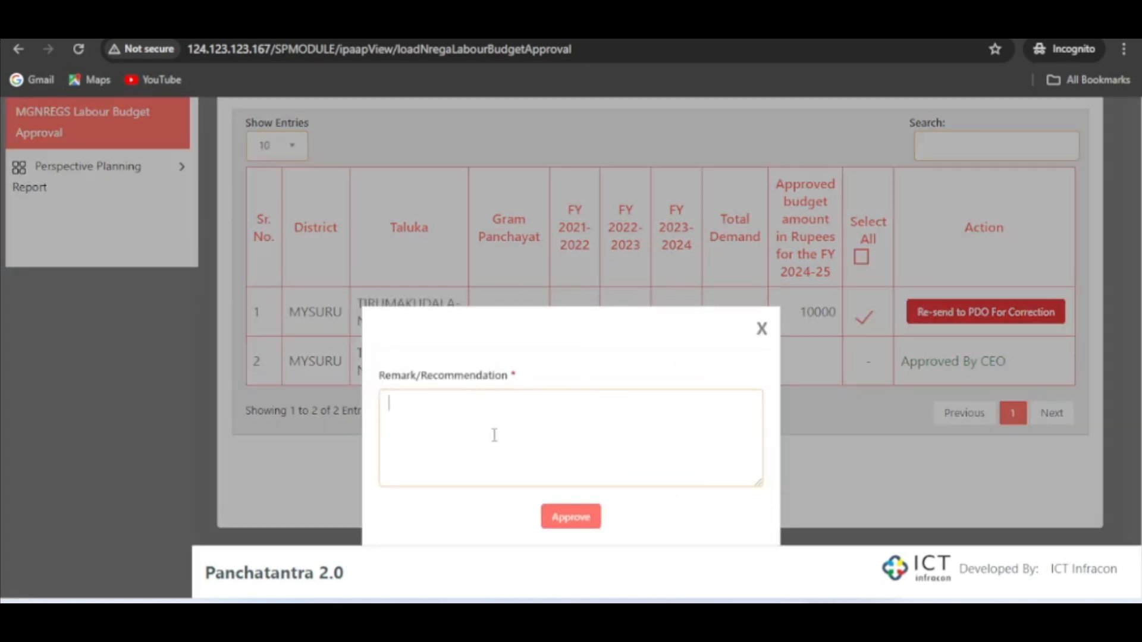
{"action": "type", "text": "APR"}
{"action": "key", "text": "BackSpace"}
{"action": "type", "text": "OVED"}
{"action": "left_click", "coordinate": [576, 518]}
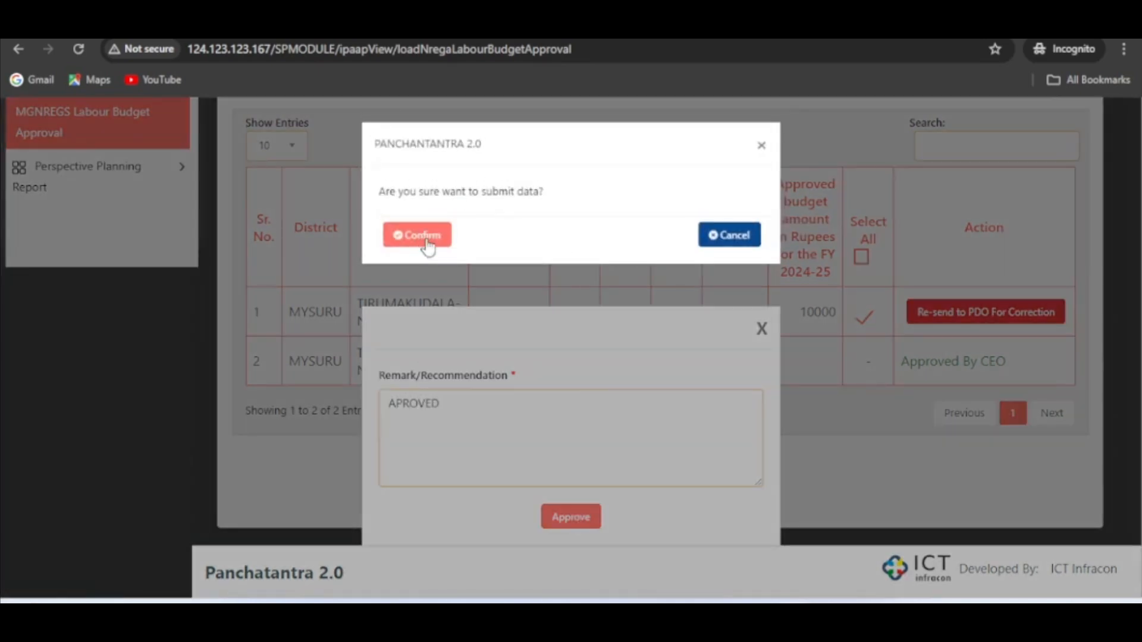
{"action": "left_click", "coordinate": [424, 237]}
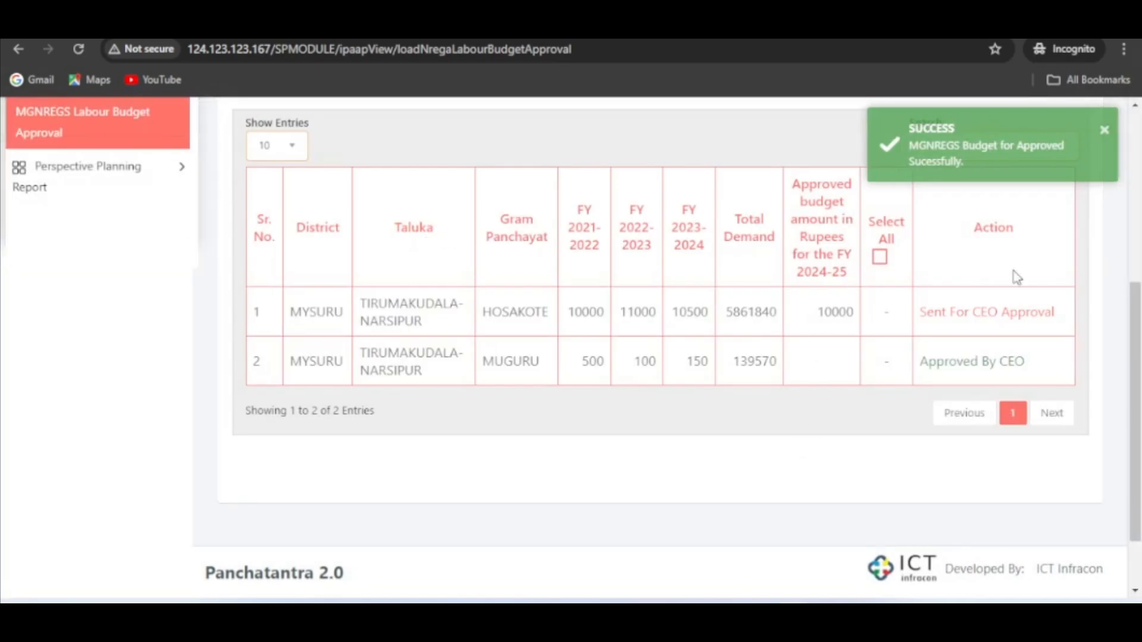
- Examine the approval status of the Hosakote and Muguru entries in the results table
{"action": "scroll", "coordinate": [1074, 306], "scroll_direction": "up", "scroll_amount": 5}
{"action": "scroll", "coordinate": [1074, 306], "scroll_direction": "down", "scroll_amount": 5}
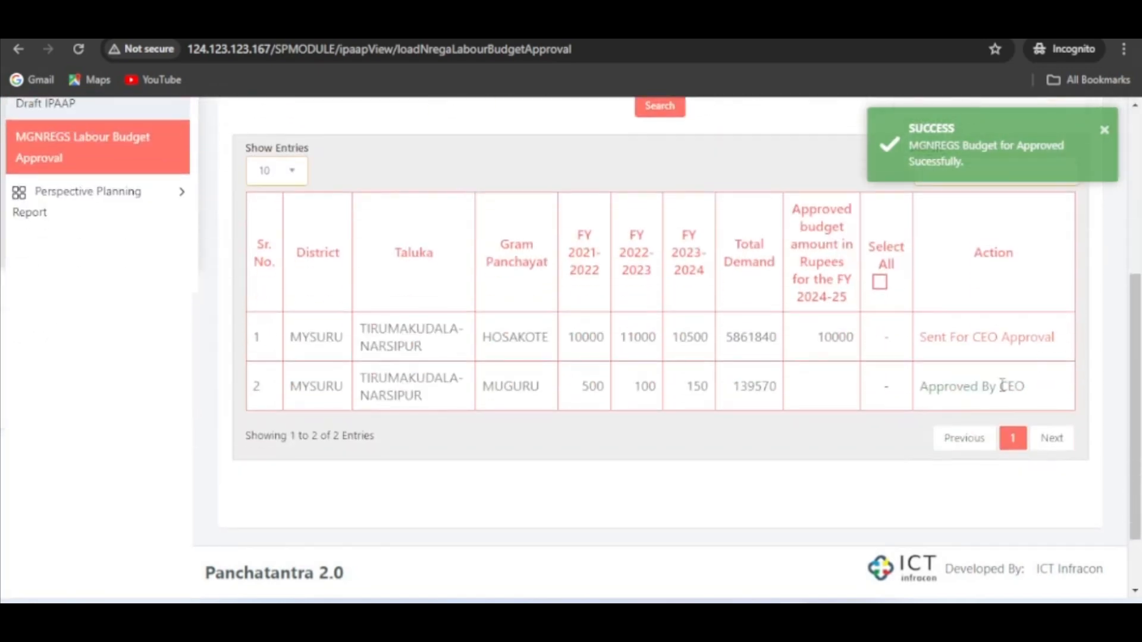
{"action": "left_click_drag", "start_coordinate": [1033, 389], "coordinate": [950, 388]}
{"action": "left_click_drag", "start_coordinate": [921, 337], "coordinate": [1045, 337]}
{"action": "left_click", "coordinate": [1092, 340]}
- Log out of the EO account and switch the Panchatantra home page language to English
{"action": "scroll", "coordinate": [1093, 315], "scroll_direction": "up", "scroll_amount": 5}
{"action": "left_click", "coordinate": [1105, 136]}
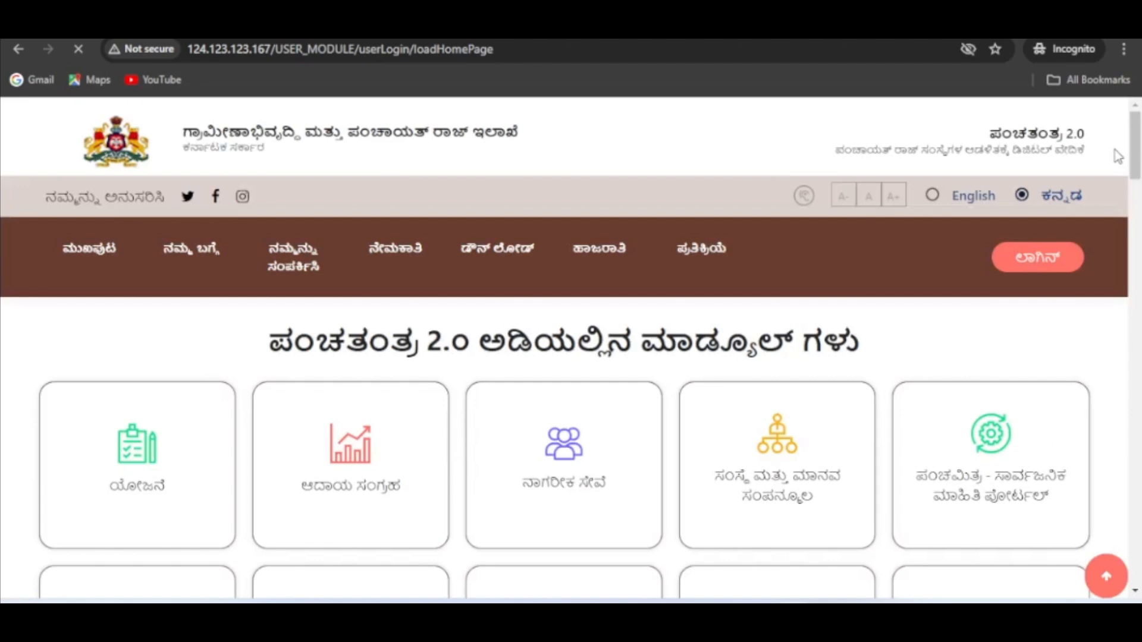
{"action": "left_click", "coordinate": [933, 196]}
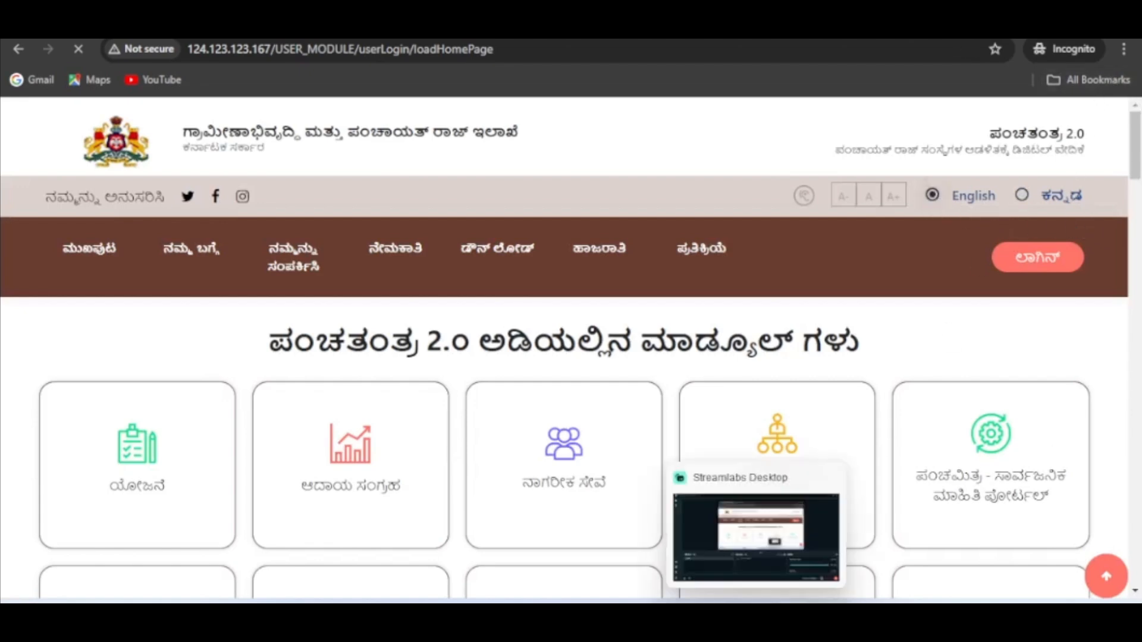
- Switch to the Gmail message in the regular Chrome window and copy the CEO user name
{"action": "mouse_move", "coordinate": [833, 531]}
{"action": "left_click", "coordinate": [737, 539]}
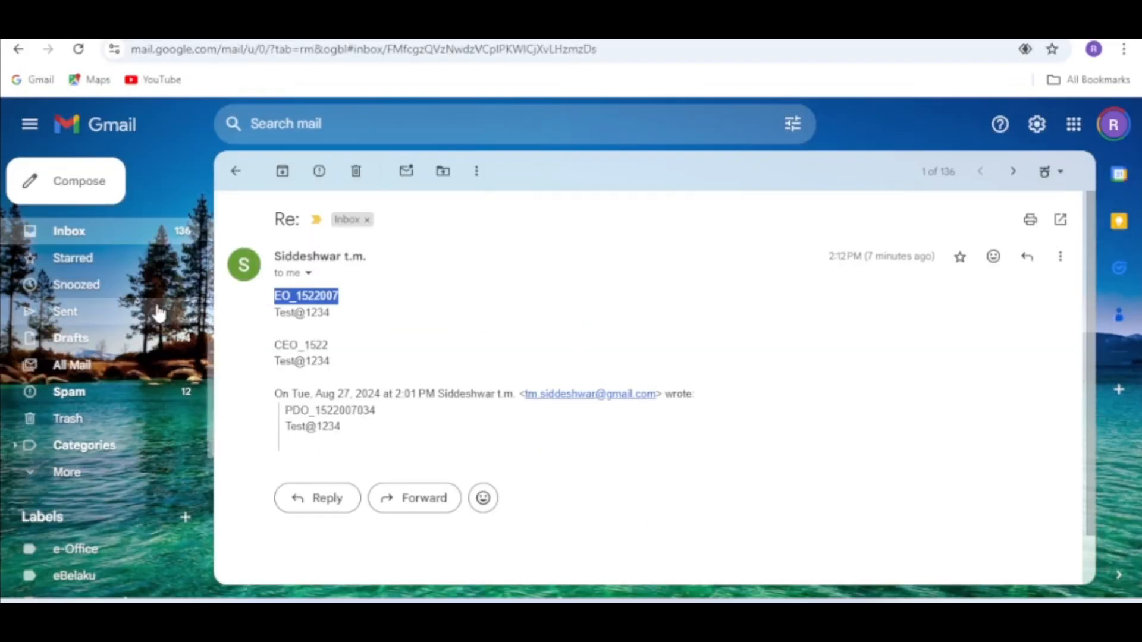
{"action": "triple_click", "coordinate": [301, 345]}
{"action": "key", "text": "ctrl+c"}
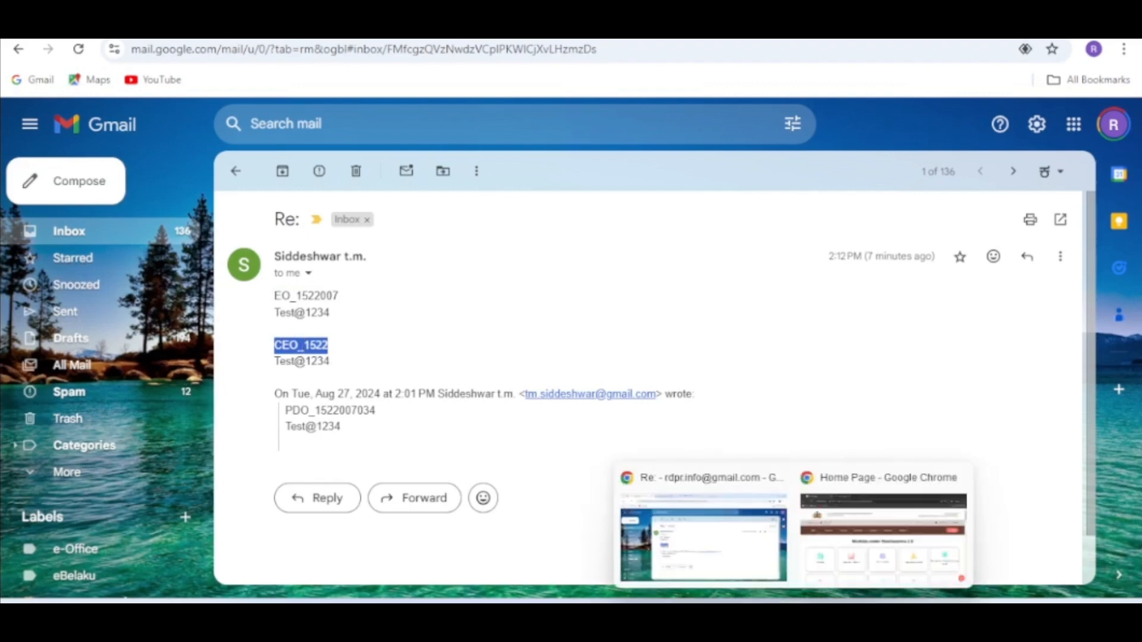
- Return to the incognito Chrome window, open the Panchatantra login form and paste the CEO user name
{"action": "left_click", "coordinate": [840, 560]}
{"action": "left_click", "coordinate": [1038, 257]}
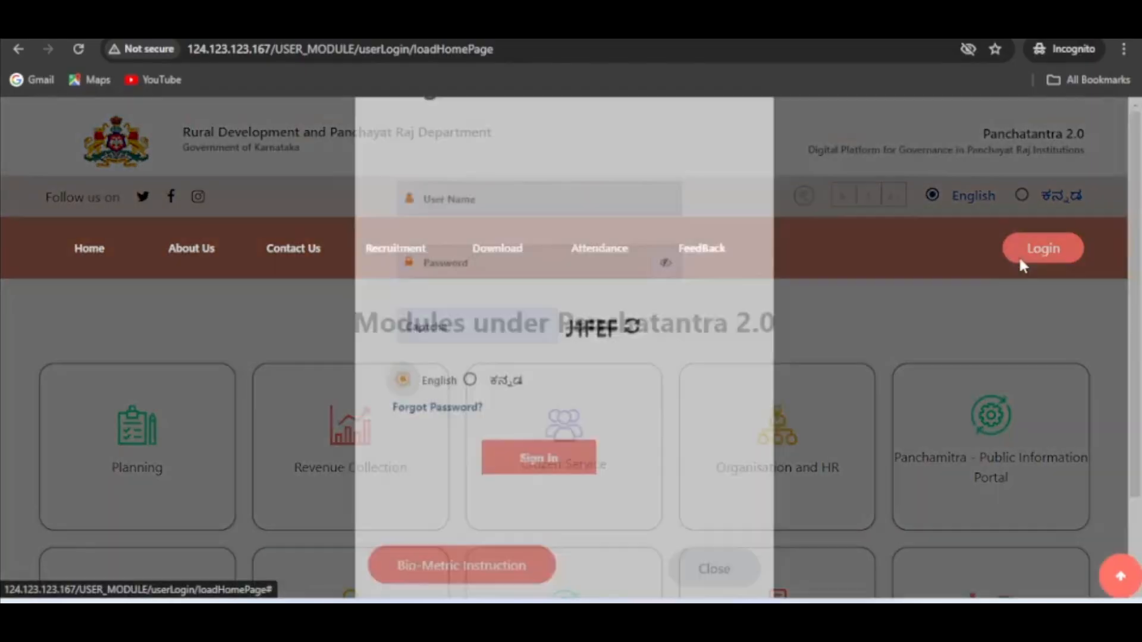
{"action": "left_click", "coordinate": [484, 278]}
{"action": "key", "text": "ctrl+v"}
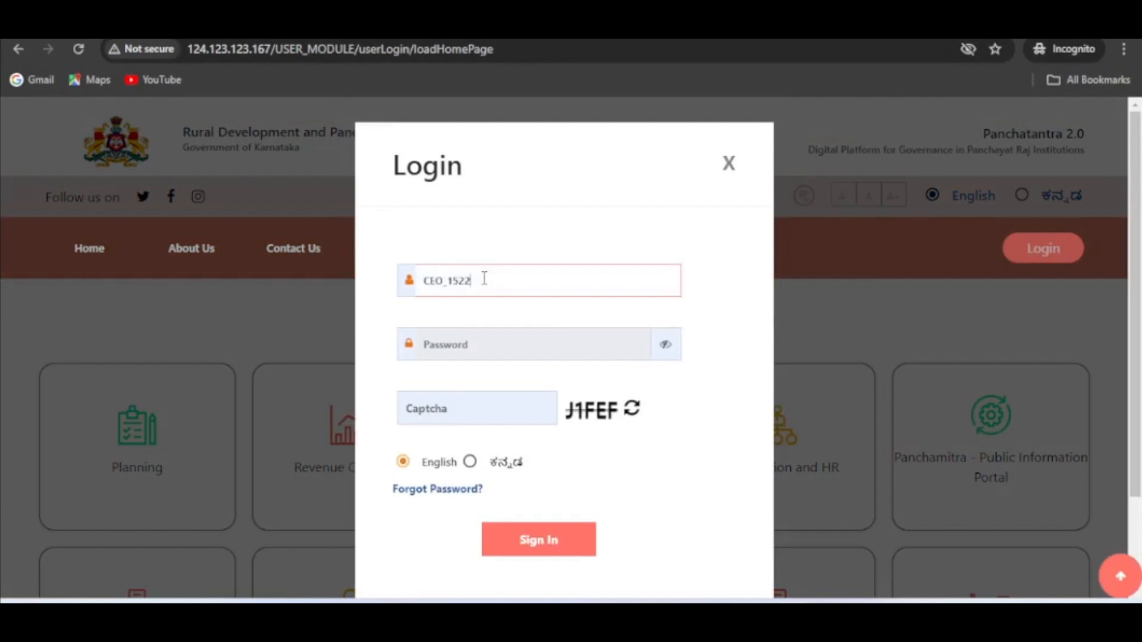
- Enter the CEO account's password and the displayed captcha in the login form, and sign in
{"action": "left_click", "coordinate": [459, 349]}
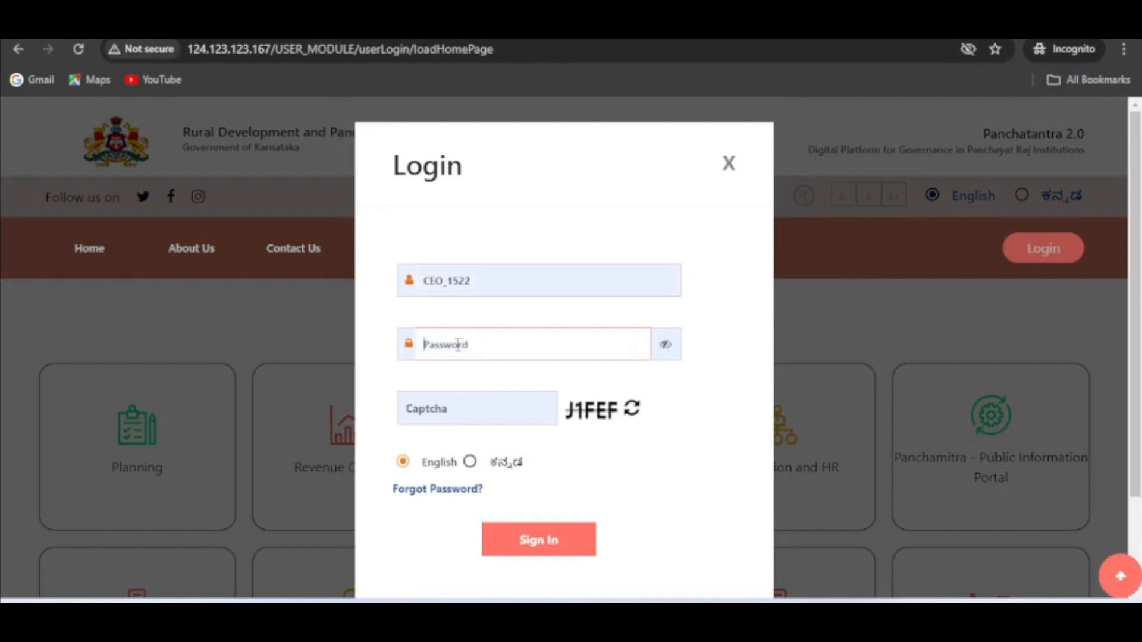
{"action": "type", "text": "•"}
{"action": "key", "text": "BackSpace"}
{"action": "key", "text": "BackSpace"}
{"action": "key", "text": "BackSpace"}
{"action": "type", "text": "••"}
{"action": "left_click", "coordinate": [457, 400]}
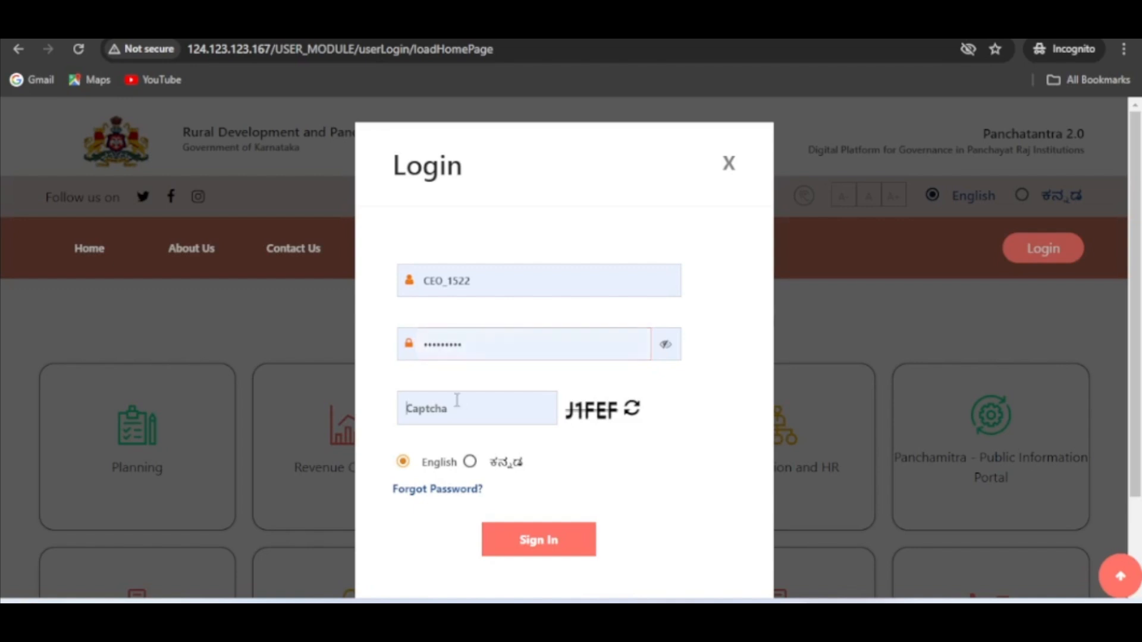
{"action": "type", "text": "J1FEF"}
{"action": "left_click", "coordinate": [540, 552]}
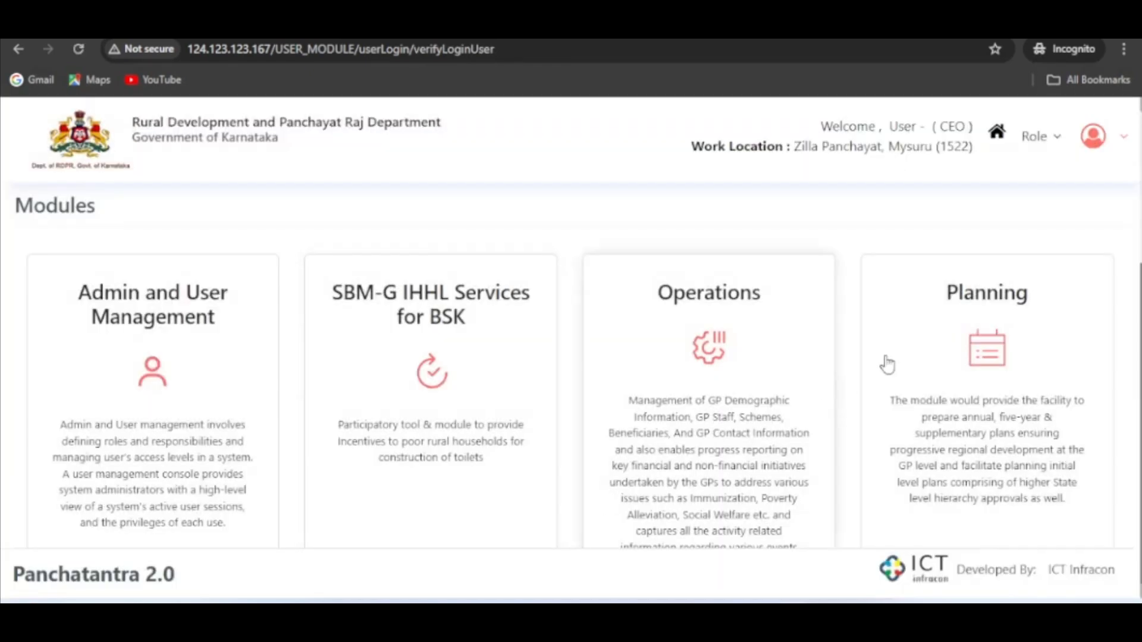
- Enter the Planning module from the CEO account and open MGNREGS Labour Budget Approval under IPAAP
{"action": "left_click", "coordinate": [997, 385]}
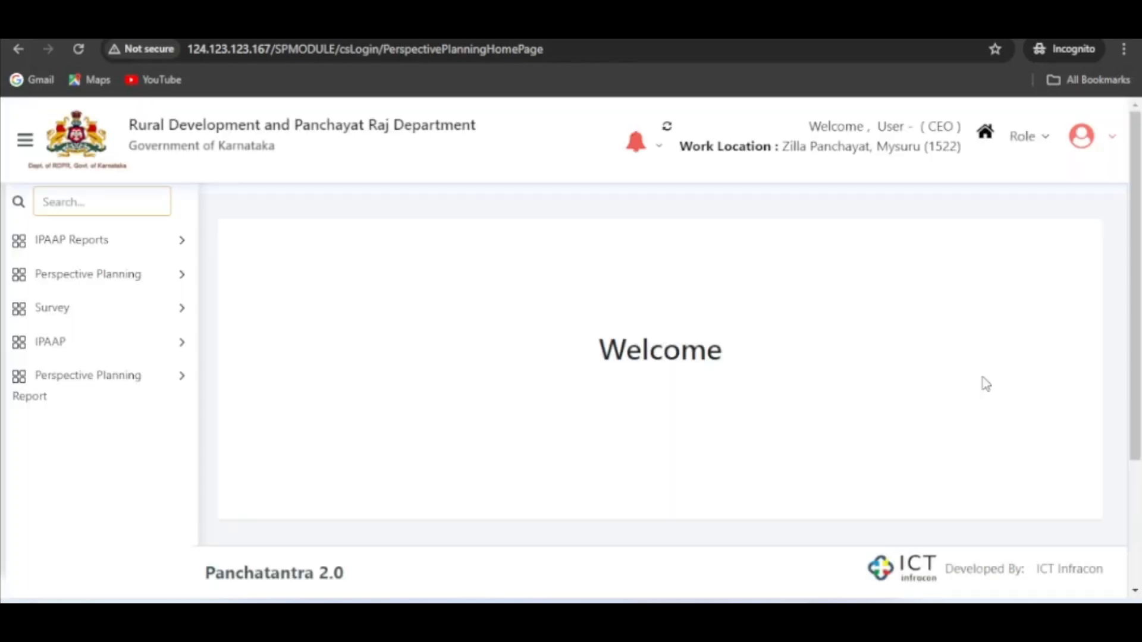
{"action": "left_click", "coordinate": [48, 342]}
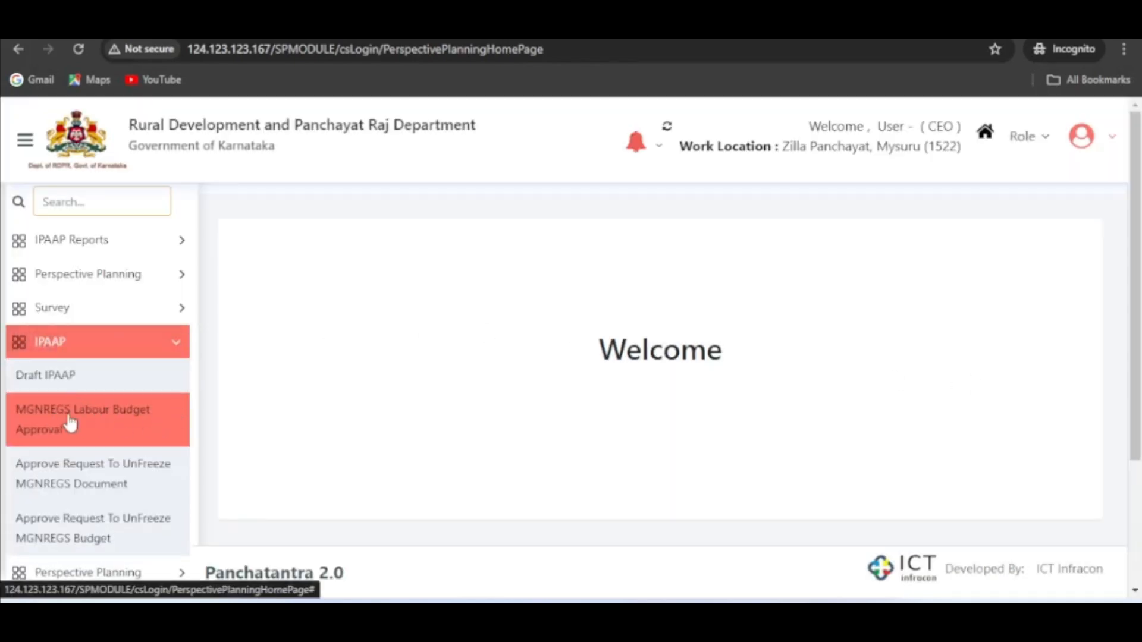
{"action": "left_click", "coordinate": [107, 426]}
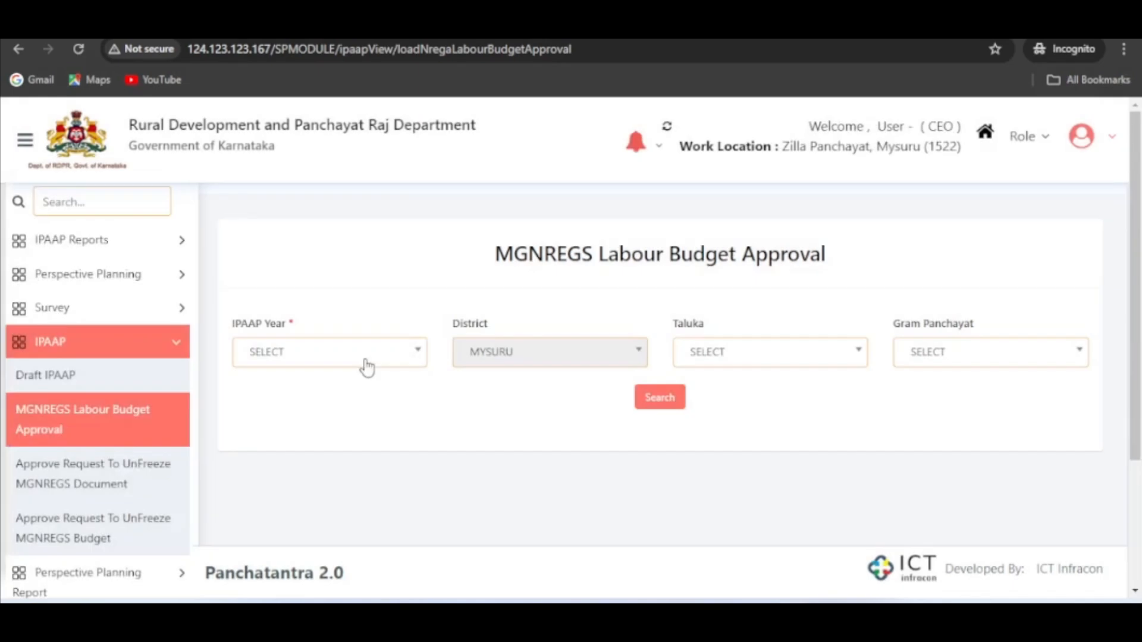
- Set the IPAAP year to 2024-2025 and search for the labour budgets of Mysuru district
{"action": "left_click", "coordinate": [365, 364]}
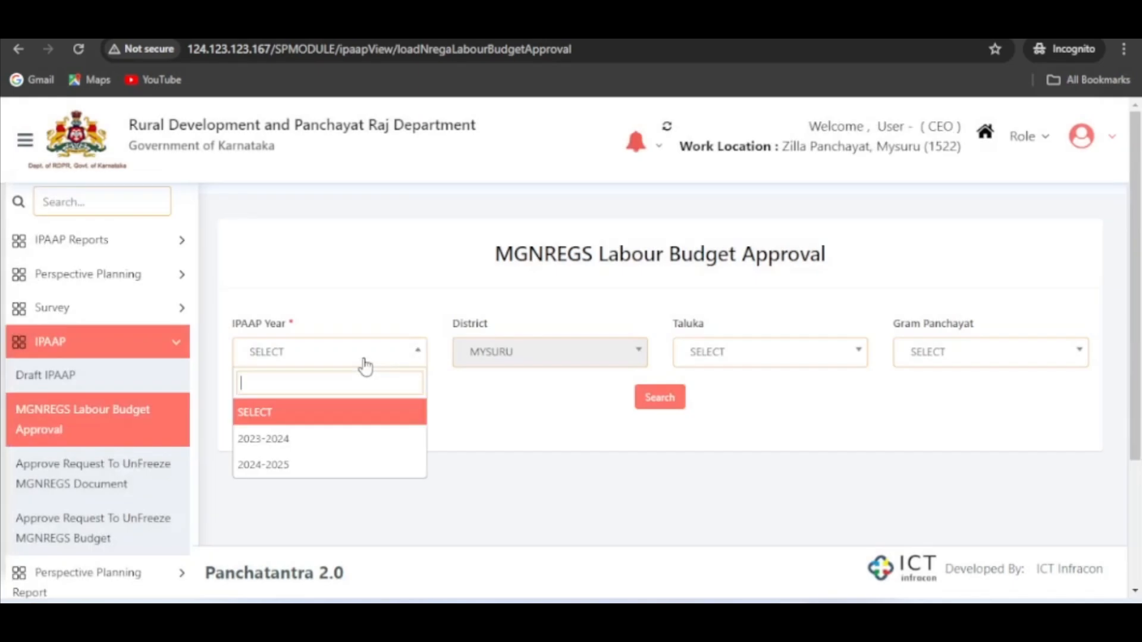
{"action": "left_click", "coordinate": [308, 472]}
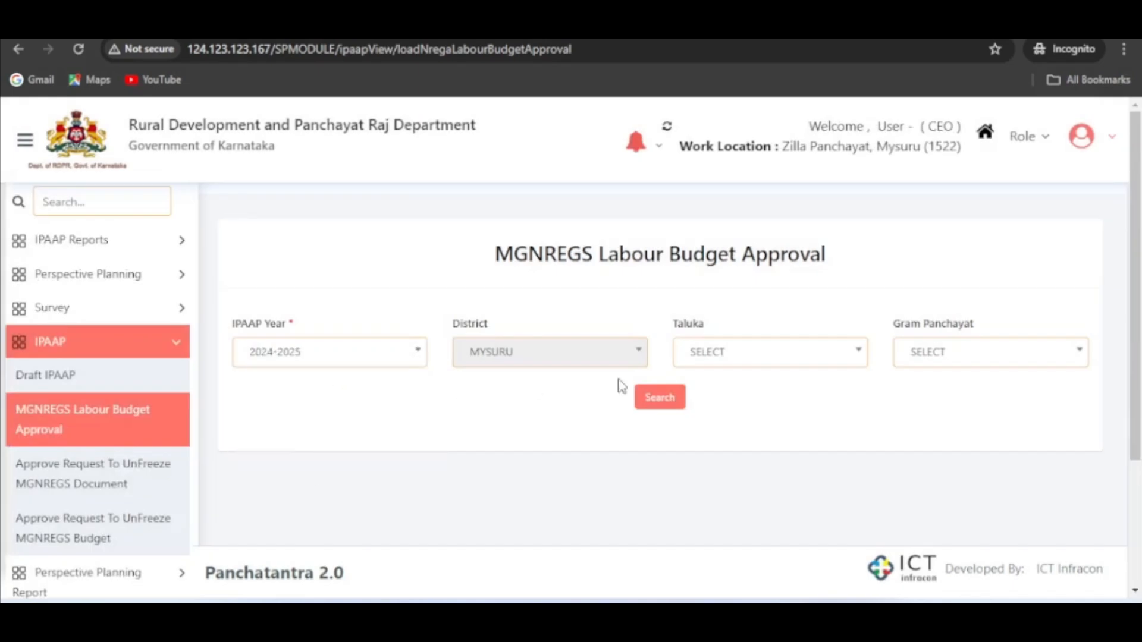
{"action": "left_click", "coordinate": [655, 400]}
- Select Hosakote in the district's budget list and approve it with the remark "APPROVED", confirming the submission
{"action": "scroll", "coordinate": [852, 419], "scroll_direction": "down", "scroll_amount": 1}
{"action": "scroll", "coordinate": [851, 418], "scroll_direction": "down", "scroll_amount": 5}
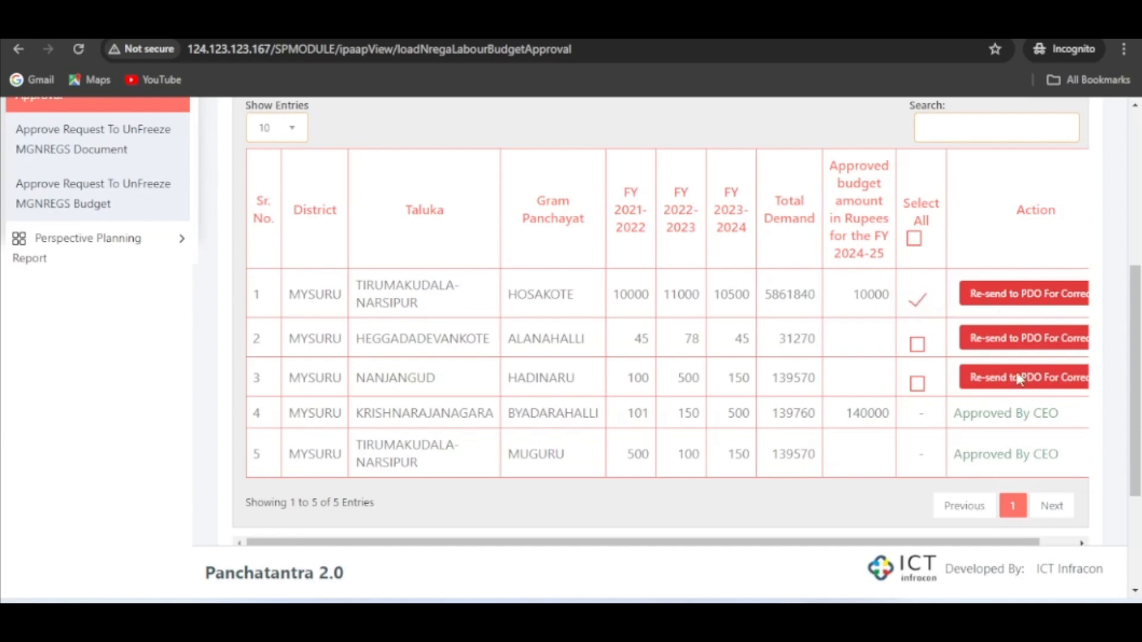
{"action": "left_click_drag", "start_coordinate": [902, 537], "coordinate": [964, 537]}
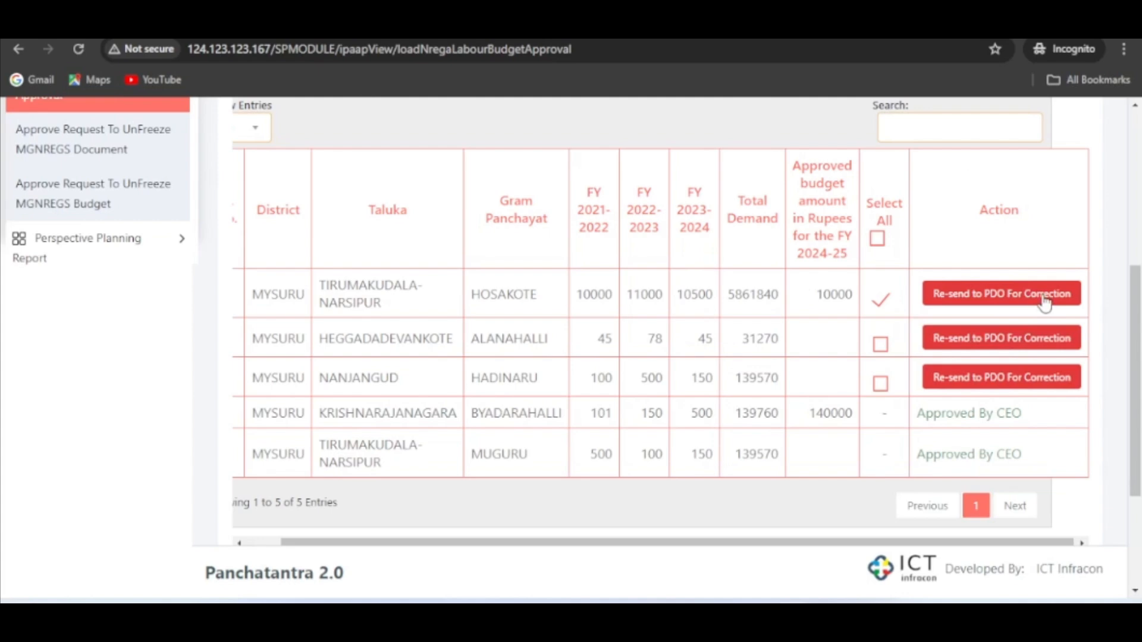
{"action": "scroll", "coordinate": [896, 321], "scroll_direction": "down", "scroll_amount": 2}
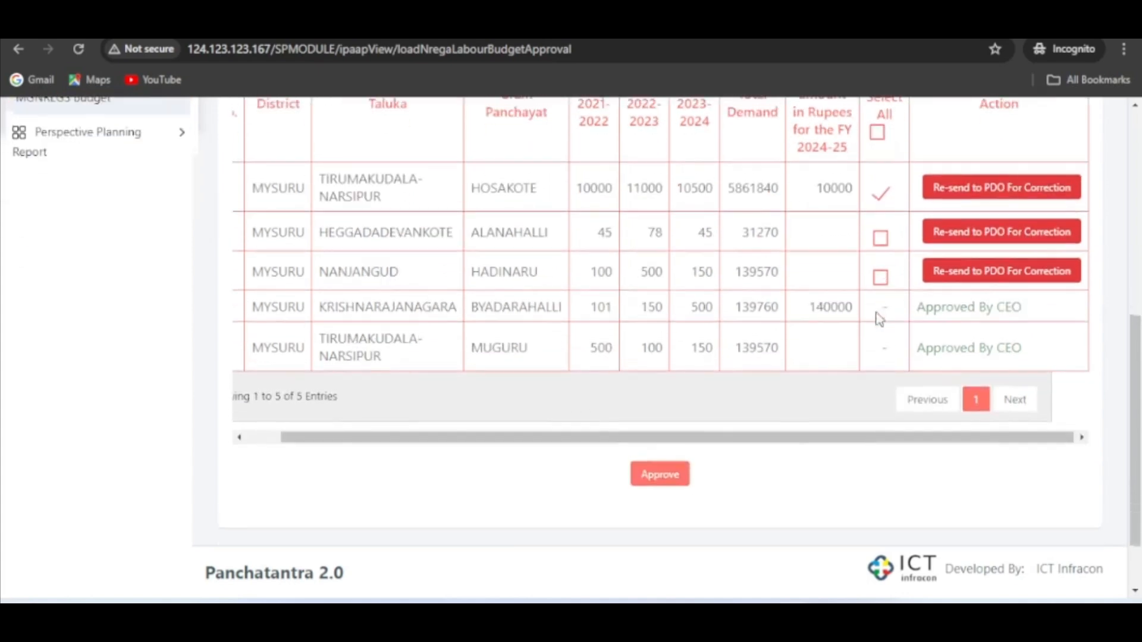
{"action": "left_click", "coordinate": [658, 474]}
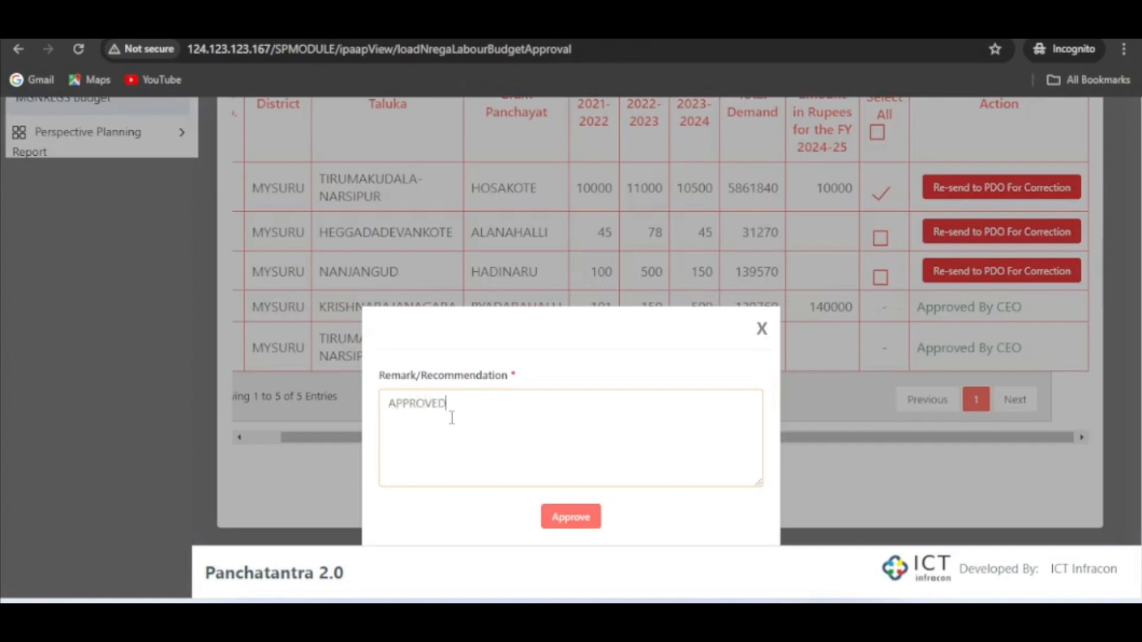
{"action": "left_click", "coordinate": [580, 525]}
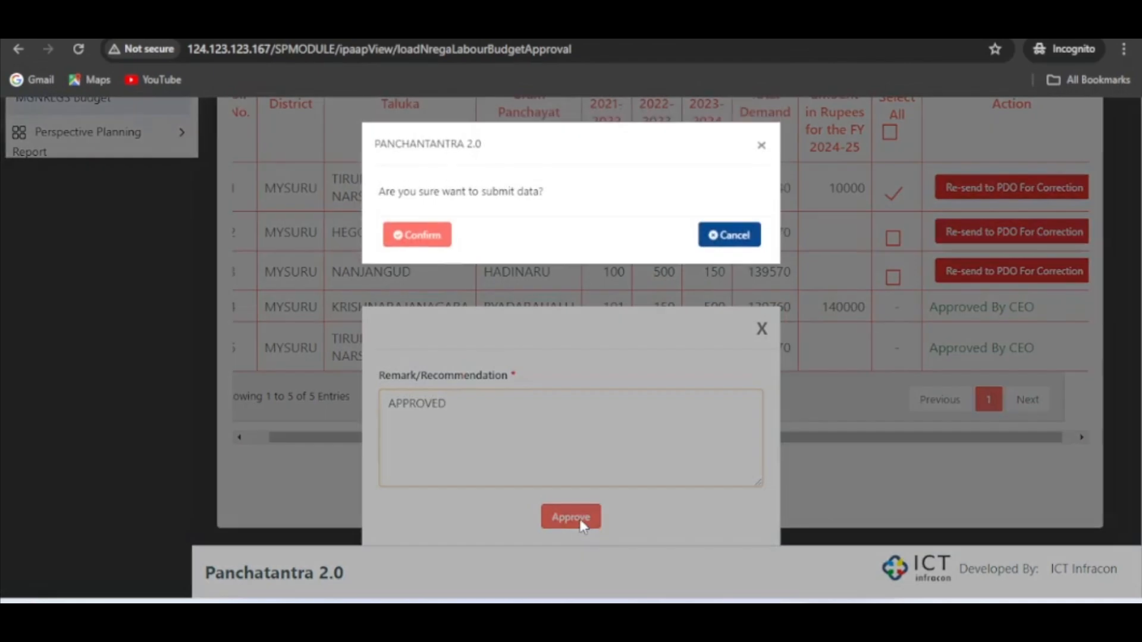
{"action": "left_click", "coordinate": [422, 236]}
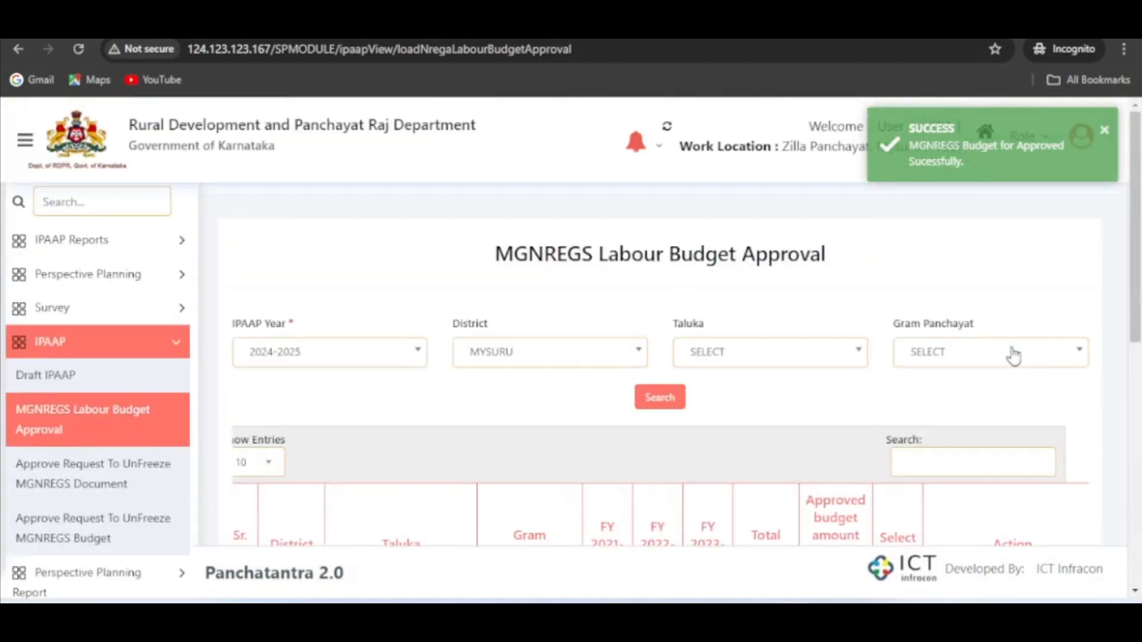
- Dismiss the success notification and log out of the CEO account, confirming the logout
{"action": "left_click", "coordinate": [1105, 129]}
{"action": "left_click", "coordinate": [1110, 143]}
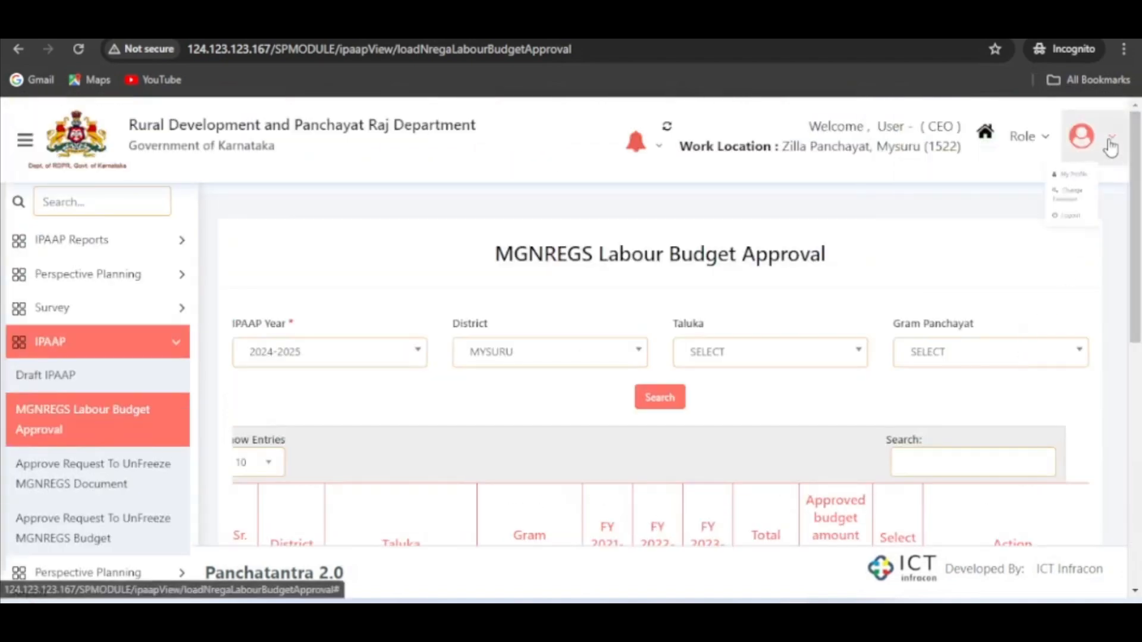
{"action": "left_click", "coordinate": [1059, 276]}
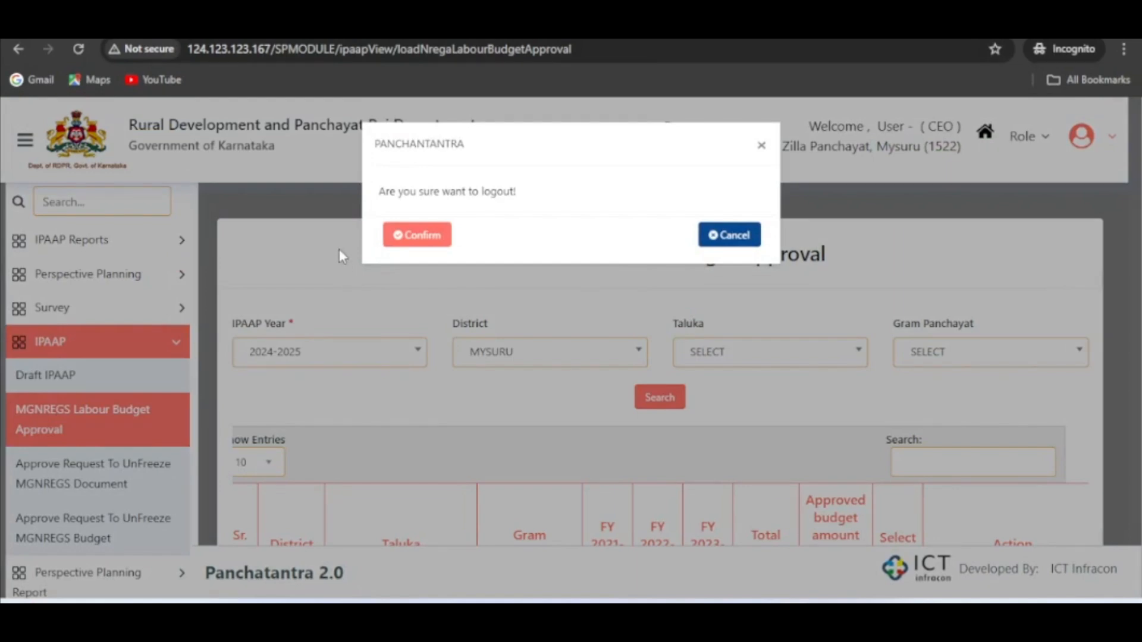
{"action": "left_click", "coordinate": [411, 238]}
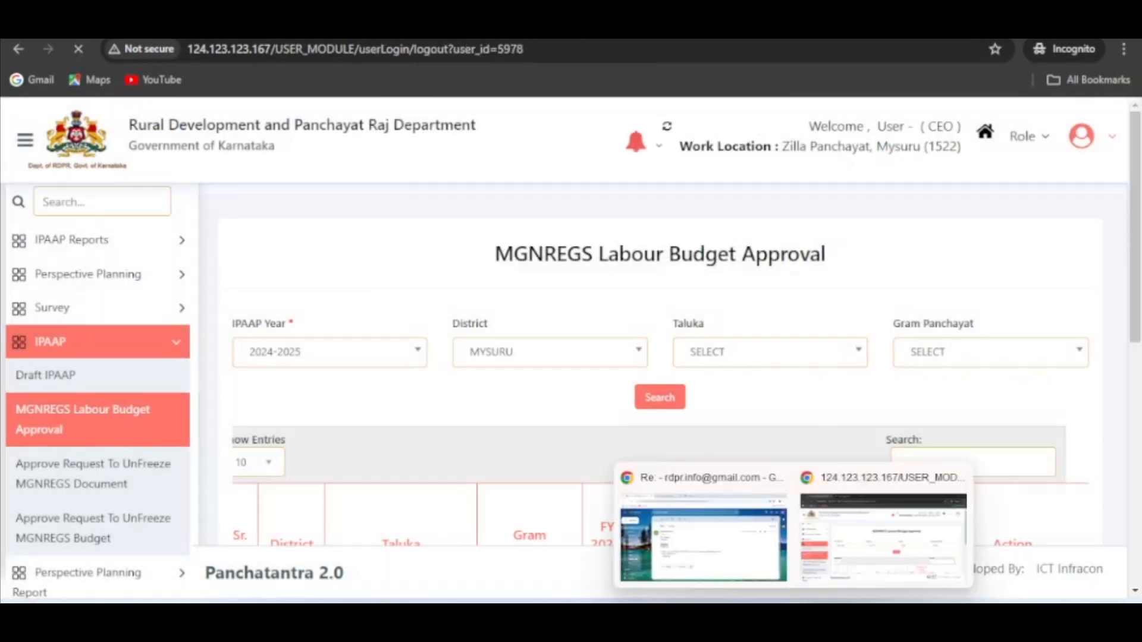
- Switch to the regular Chrome window and bring up the PDO's MGNREGS Labour Budget page for Hosakote
{"action": "left_click", "coordinate": [744, 574]}
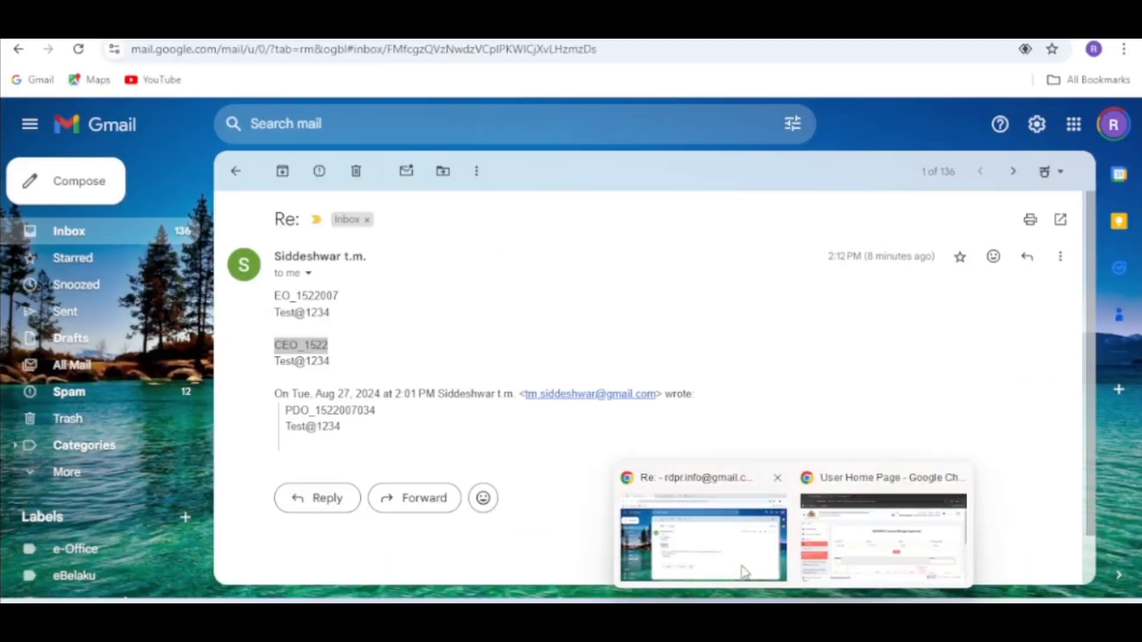
{"action": "left_click", "coordinate": [851, 545]}
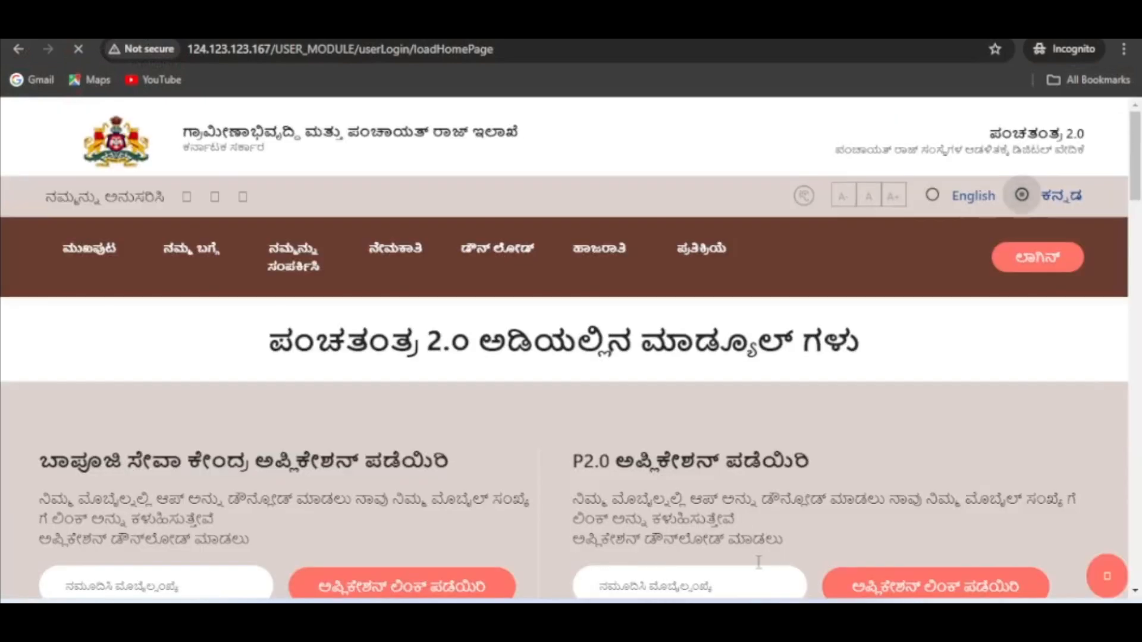
{"action": "left_click", "coordinate": [718, 562]}
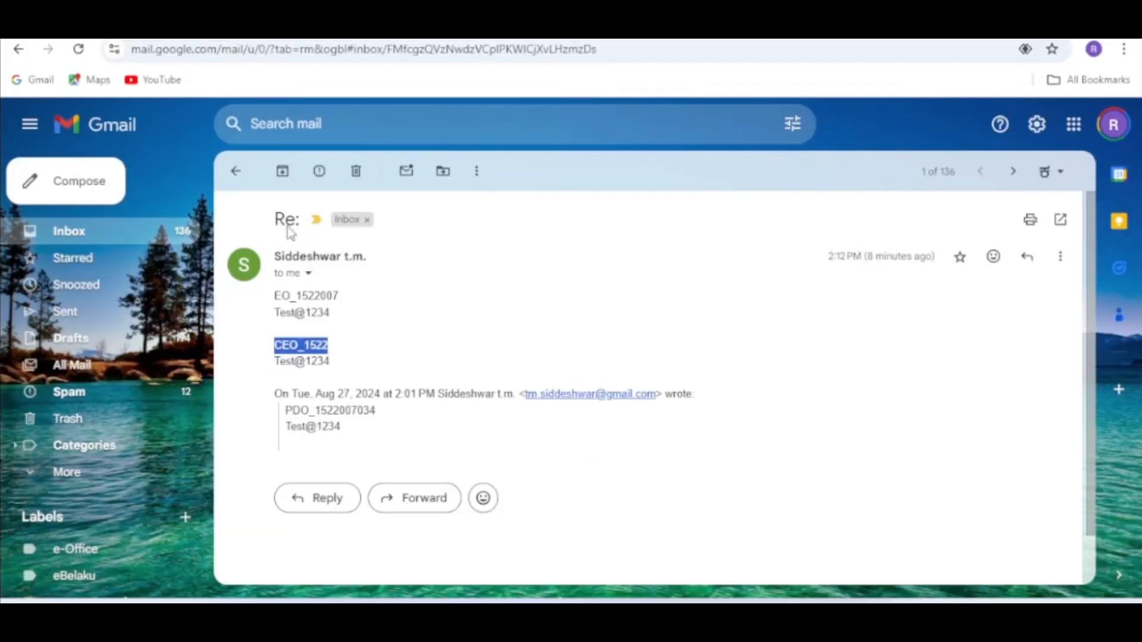
{"action": "left_click", "coordinate": [280, 22]}
{"action": "scroll", "coordinate": [398, 320], "scroll_direction": "up", "scroll_amount": 6}
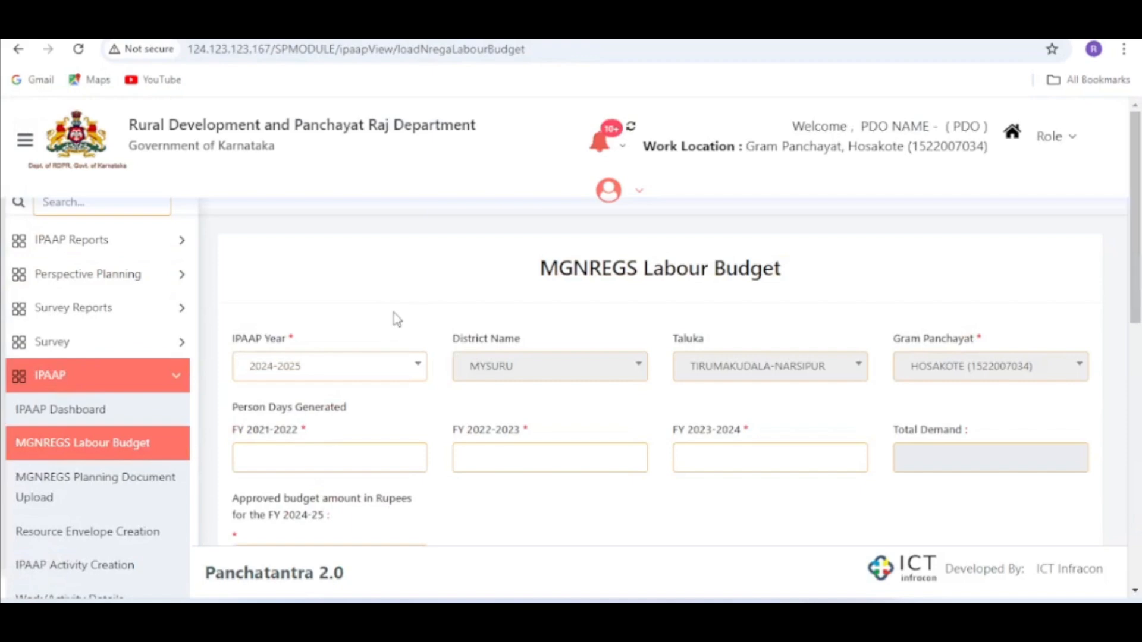
- Reload the MGNREGS Labour Budget page, set the IPAAP year to 2024-2025 and check the Hosakote budget's approval status
{"action": "left_click", "coordinate": [74, 441]}
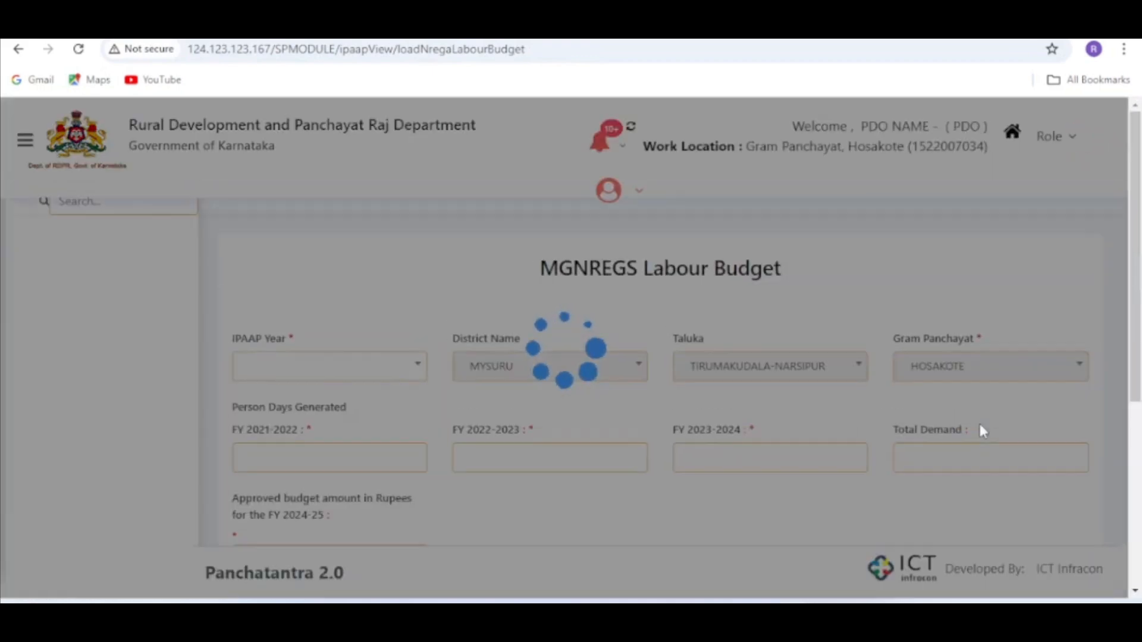
{"action": "scroll", "coordinate": [982, 431], "scroll_direction": "down", "scroll_amount": 7}
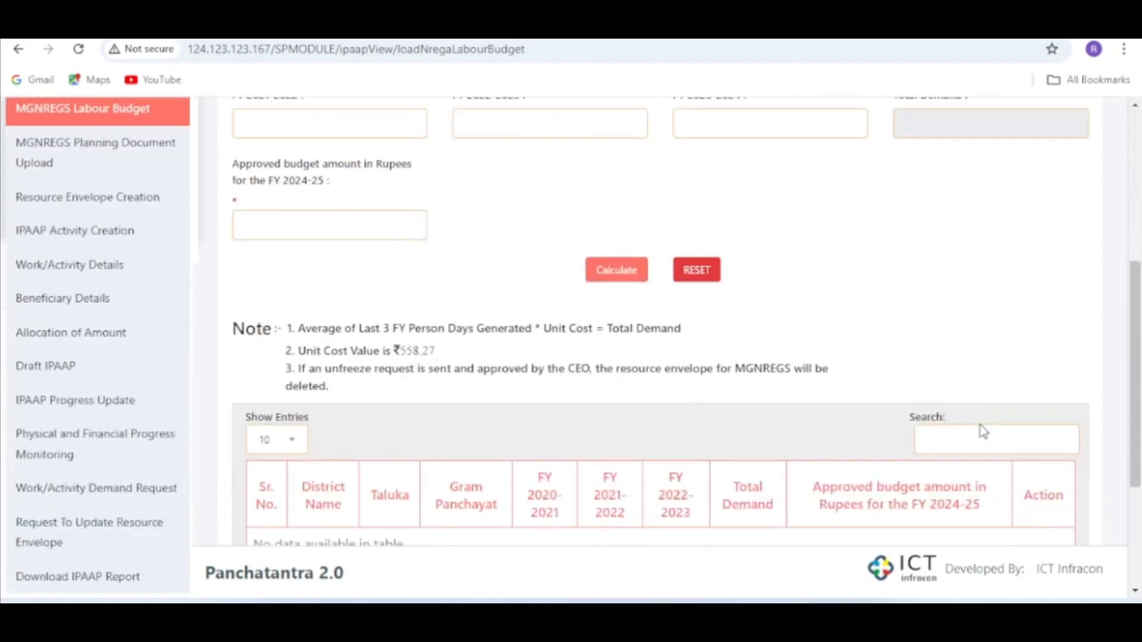
{"action": "scroll", "coordinate": [982, 429], "scroll_direction": "up", "scroll_amount": 6}
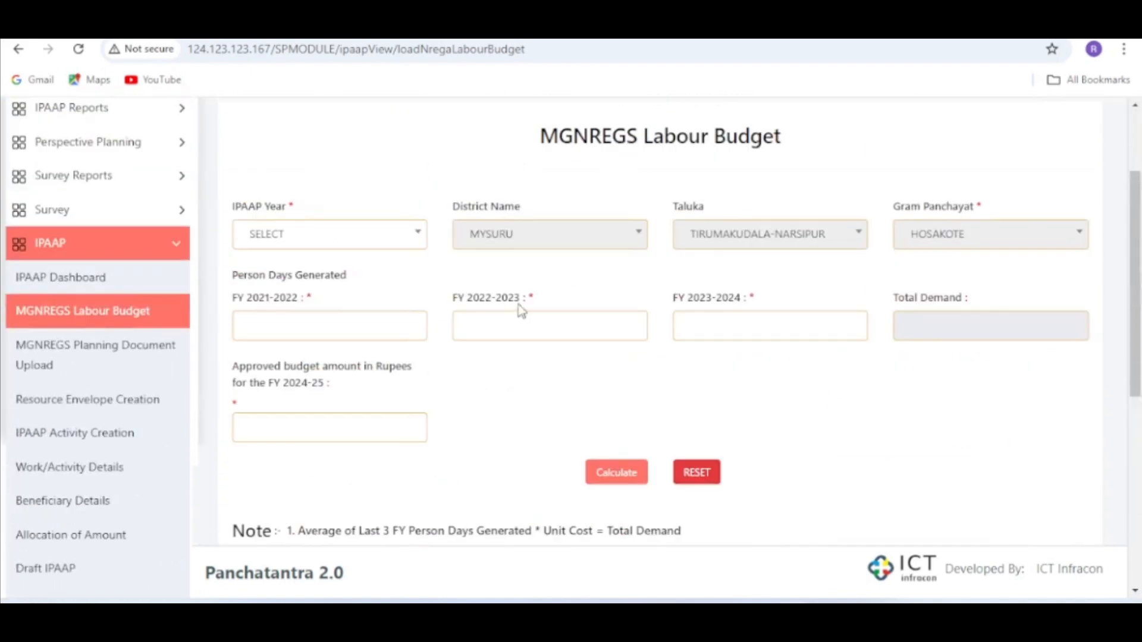
{"action": "left_click", "coordinate": [379, 244]}
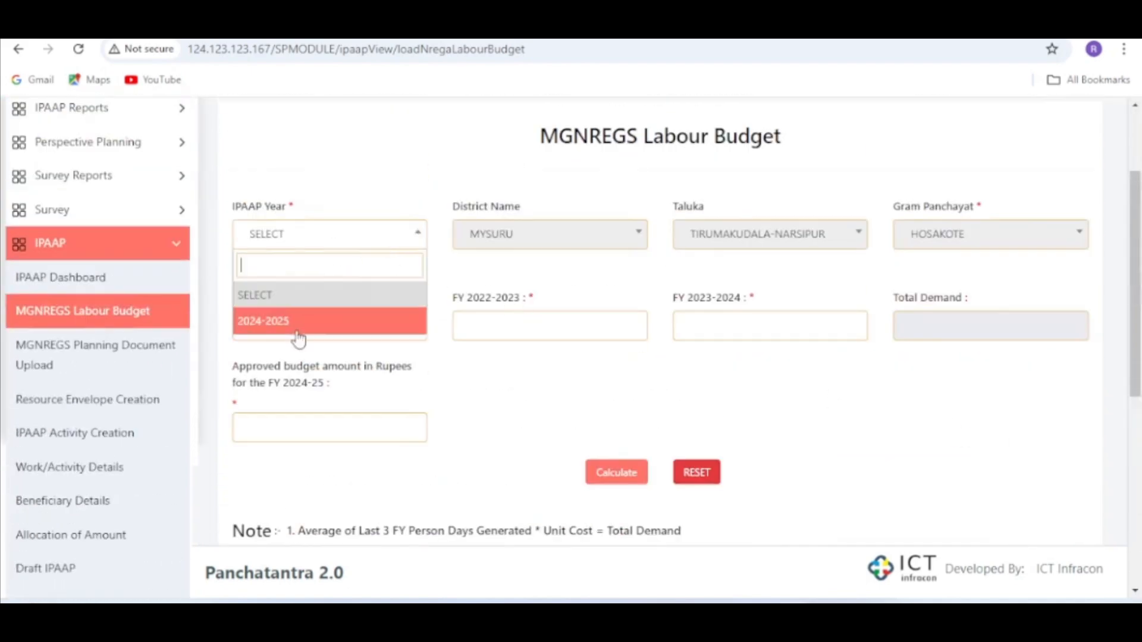
{"action": "left_click", "coordinate": [423, 326]}
{"action": "scroll", "coordinate": [800, 374], "scroll_direction": "down", "scroll_amount": 7}
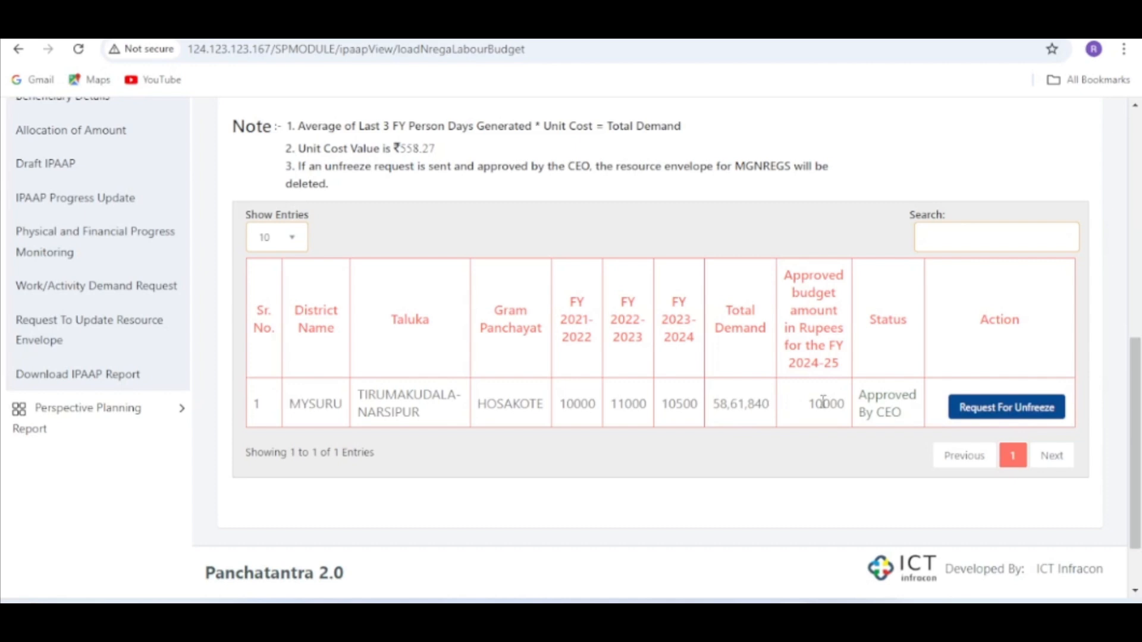
{"action": "scroll", "coordinate": [753, 375], "scroll_direction": "up", "scroll_amount": 1}
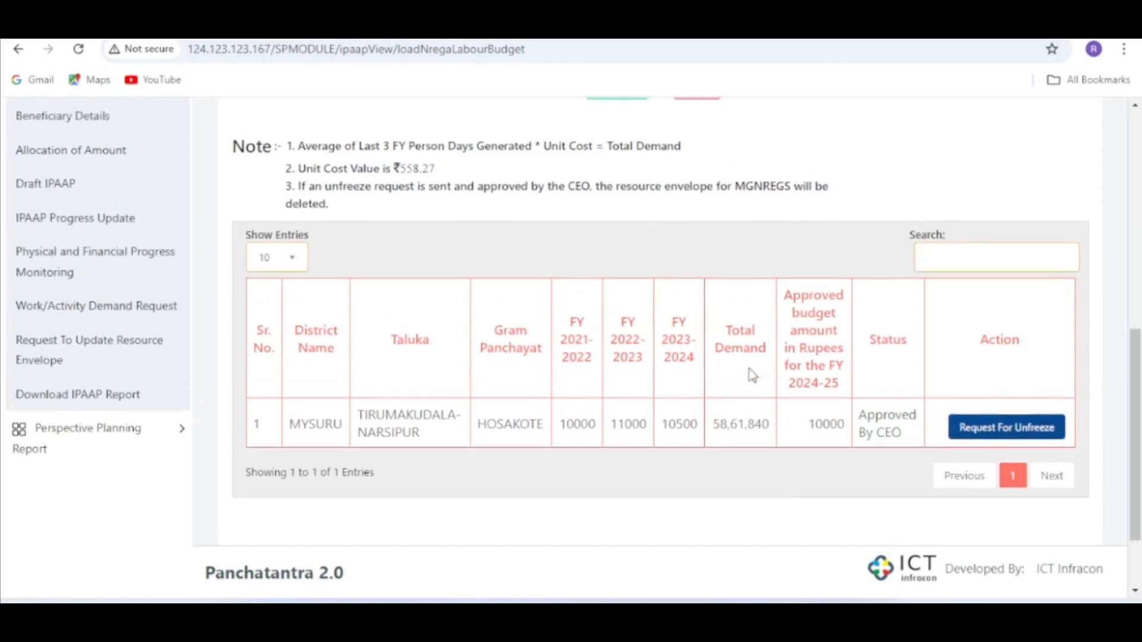
- Open the MGNREGS Planning Document Upload page and review the uploaded documents and water budget details for 2024-2025
{"action": "scroll", "coordinate": [752, 375], "scroll_direction": "up", "scroll_amount": 4}
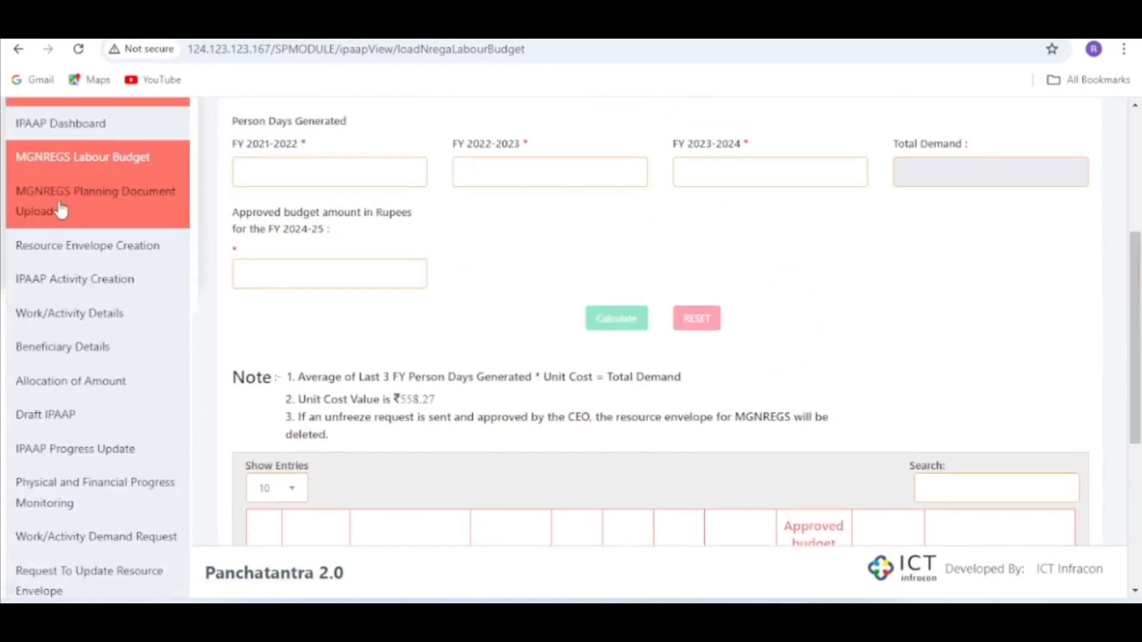
{"action": "left_click", "coordinate": [36, 209]}
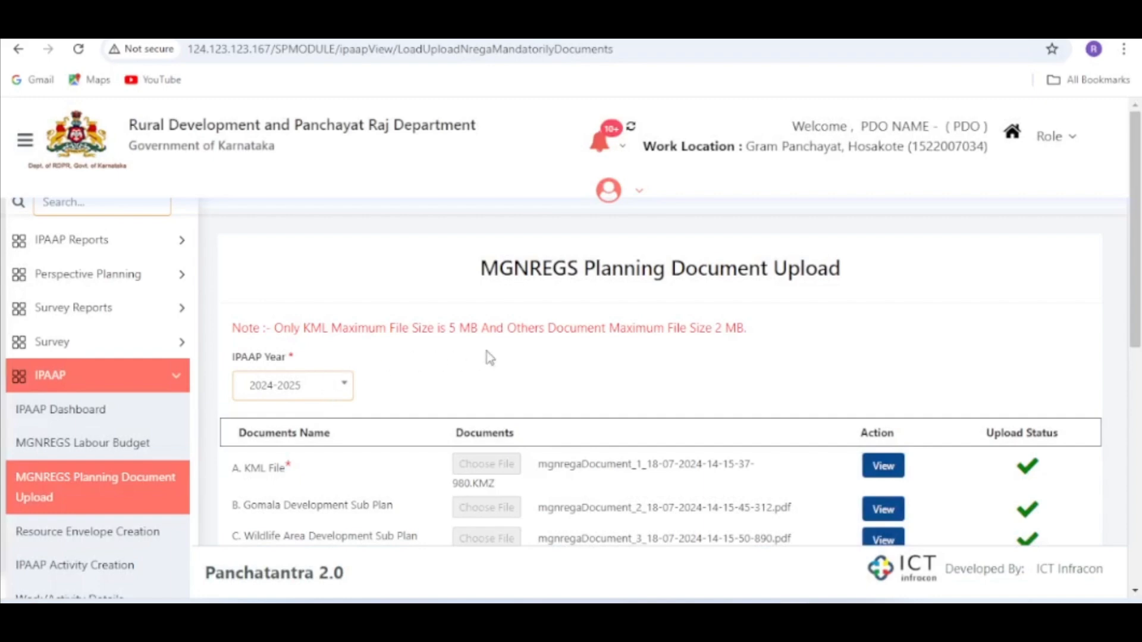
{"action": "scroll", "coordinate": [489, 357], "scroll_direction": "down", "scroll_amount": 3}
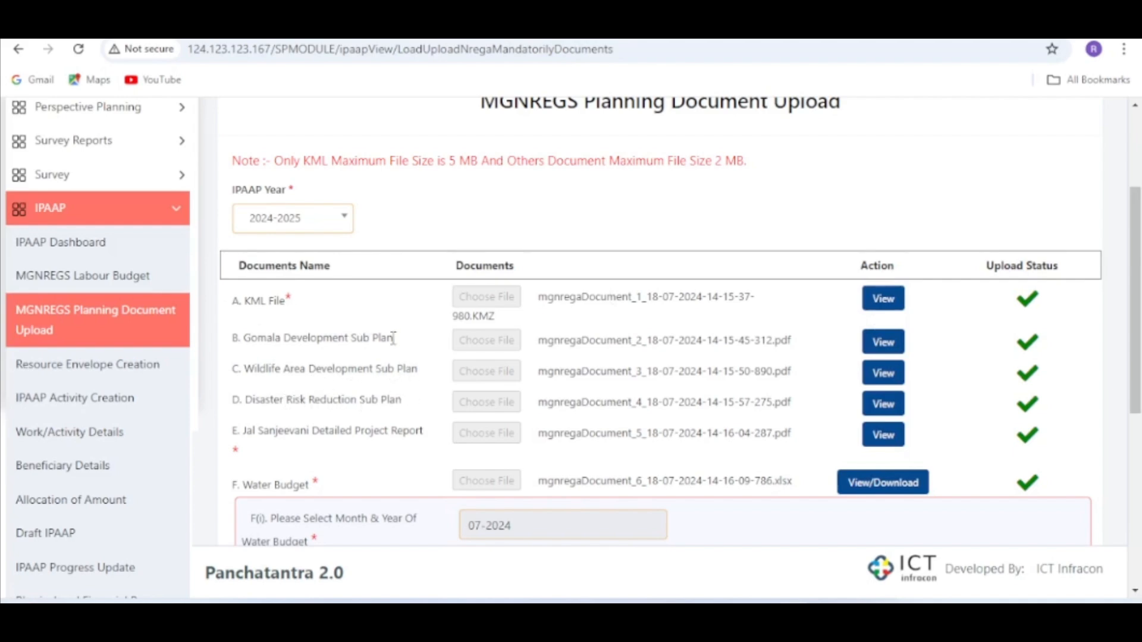
{"action": "left_click_drag", "start_coordinate": [381, 337], "coordinate": [385, 399]}
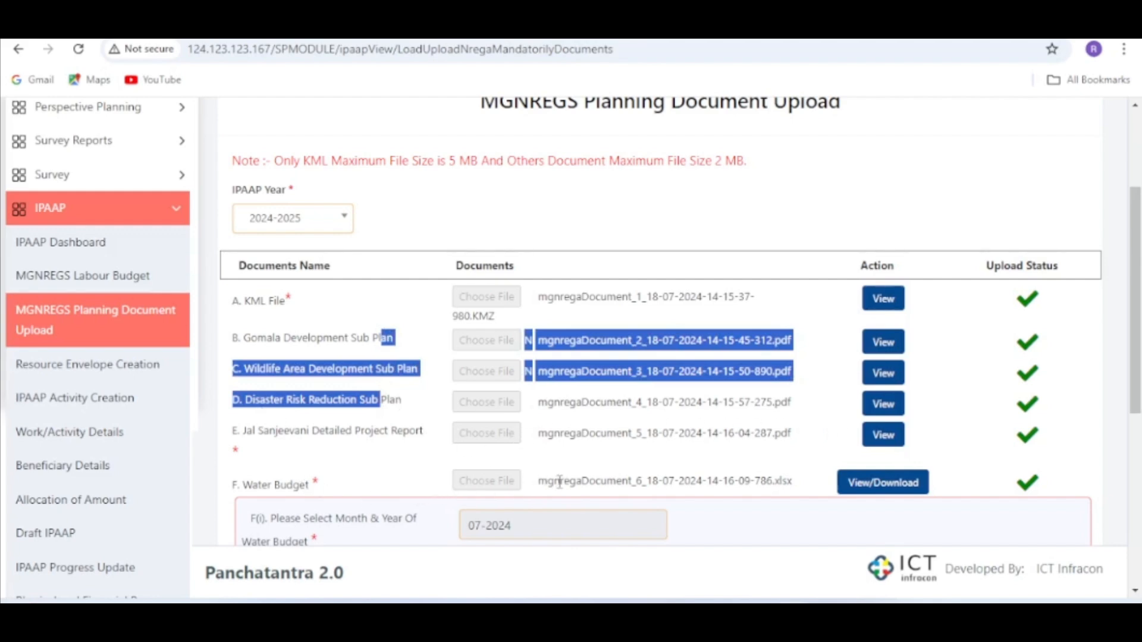
{"action": "scroll", "coordinate": [676, 471], "scroll_direction": "down", "scroll_amount": 3}
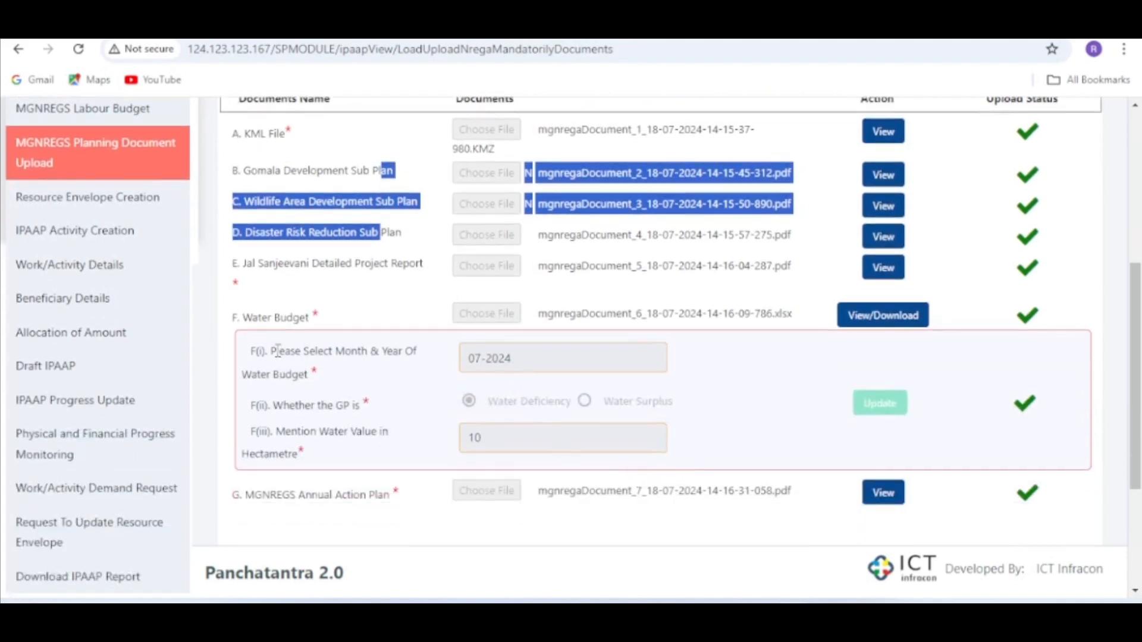
{"action": "left_click_drag", "start_coordinate": [277, 351], "coordinate": [376, 359]}
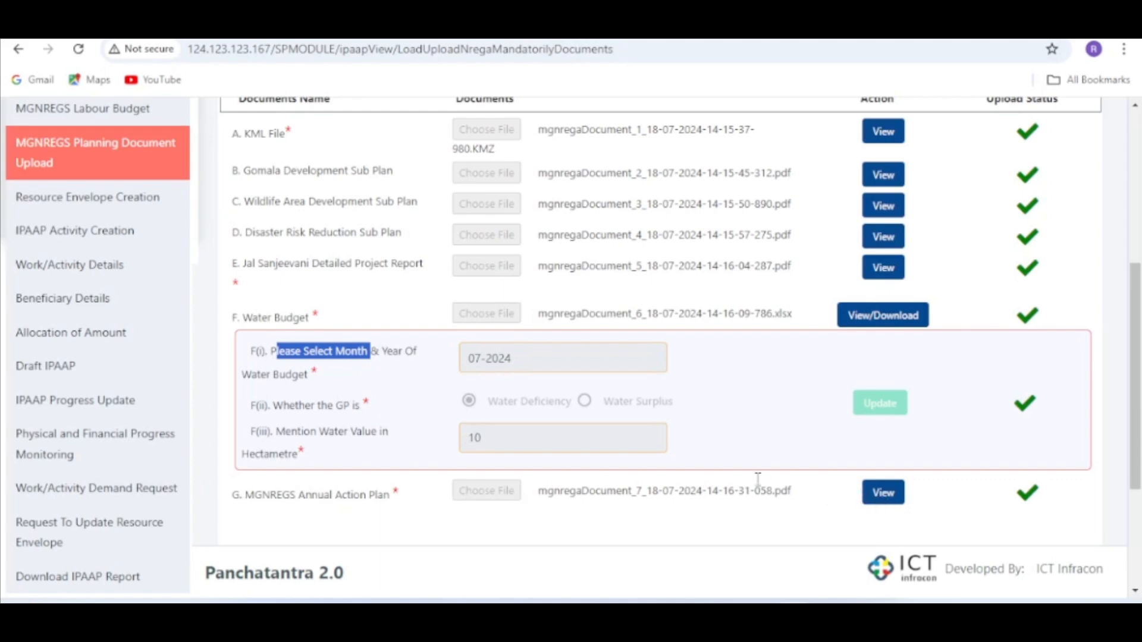
{"action": "scroll", "coordinate": [868, 494], "scroll_direction": "down", "scroll_amount": 2}
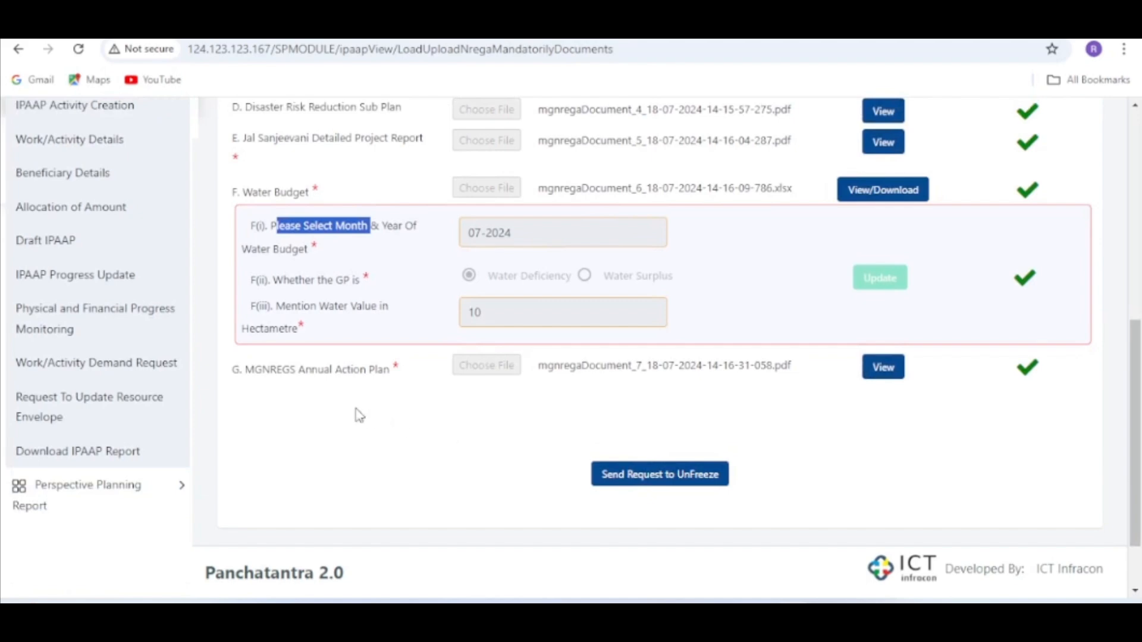
{"action": "scroll", "coordinate": [331, 403], "scroll_direction": "up", "scroll_amount": 3}
{"action": "scroll", "coordinate": [657, 497], "scroll_direction": "down", "scroll_amount": 3}
{"action": "scroll", "coordinate": [148, 293], "scroll_direction": "up", "scroll_amount": 3}
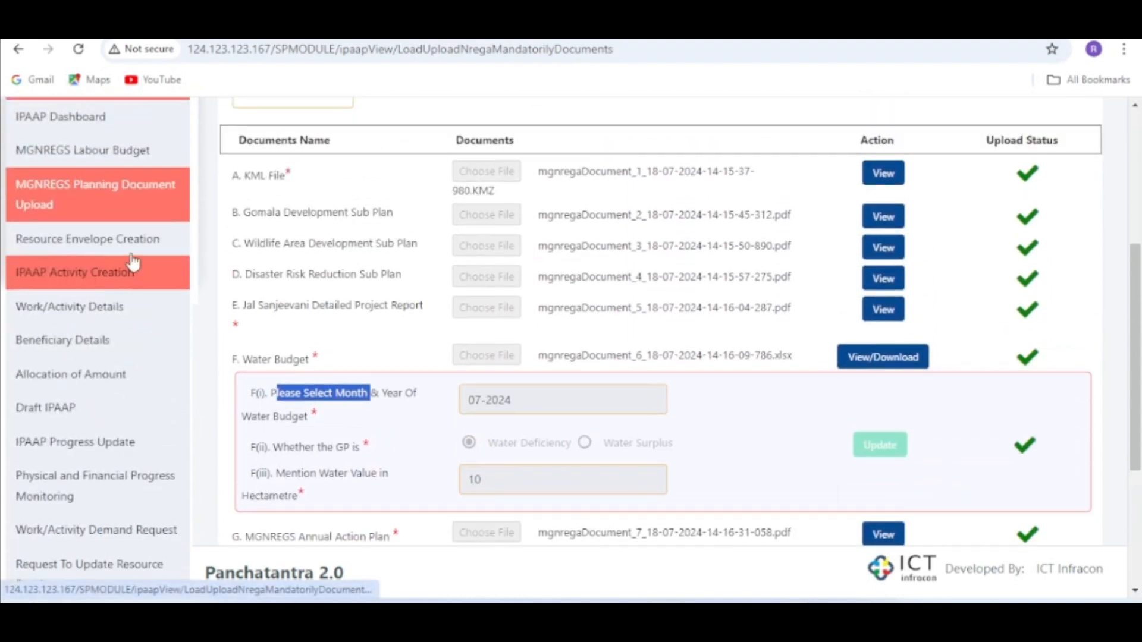
- Open the Resource Envelope Creation page for IPAAP year 2024-2025 and choose GPDP
{"action": "left_click", "coordinate": [132, 238]}
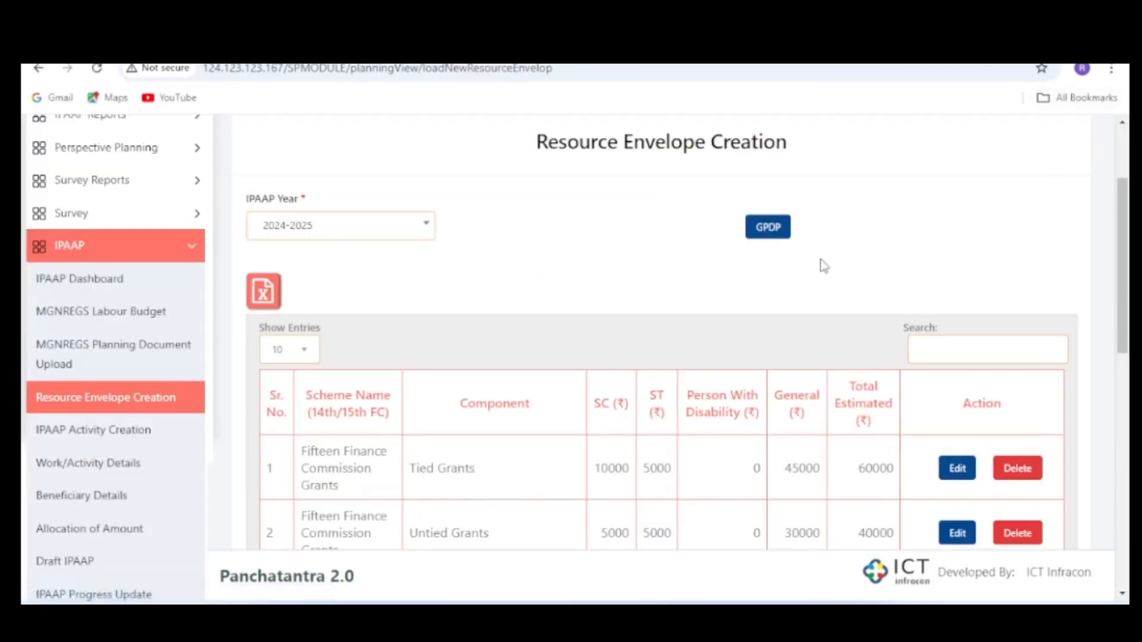
{"action": "left_click", "coordinate": [773, 235]}
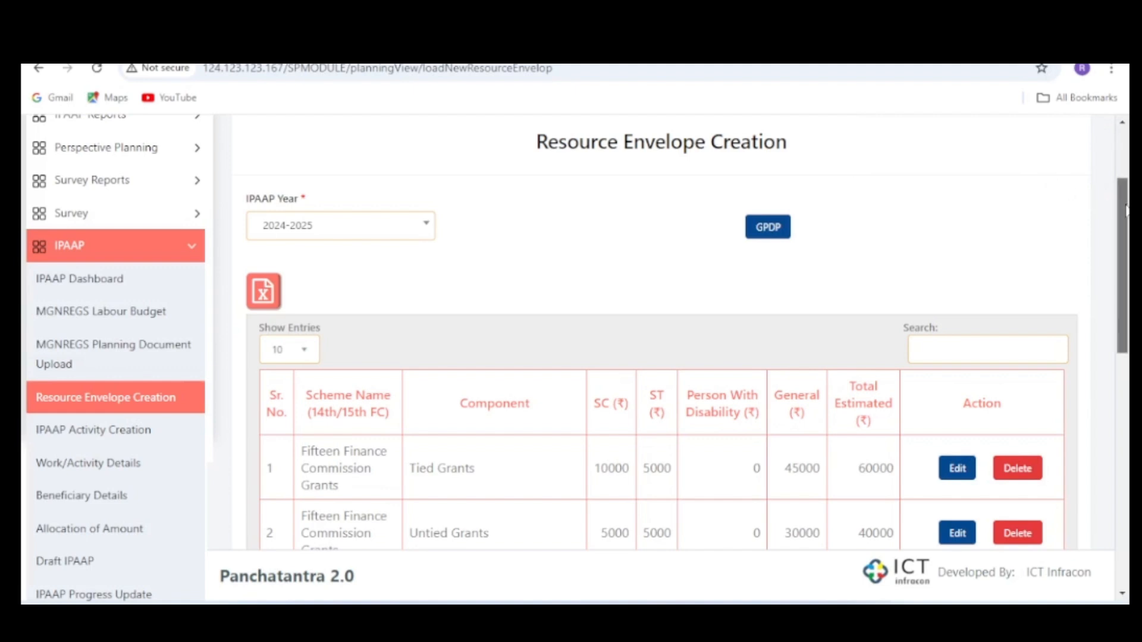
{"action": "left_click_drag", "start_coordinate": [1126, 210], "coordinate": [1126, 250]}
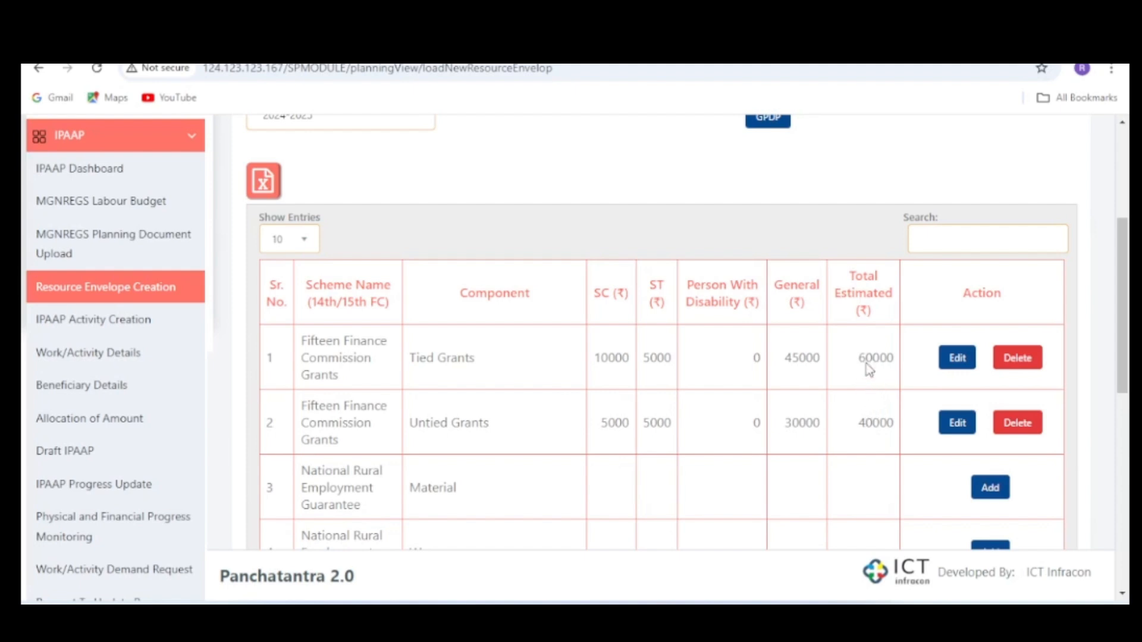
- Open the Fifteen Finance Commission Tied Grants entry for editing, review its category amounts and save it, confirming the save
{"action": "left_click", "coordinate": [956, 358]}
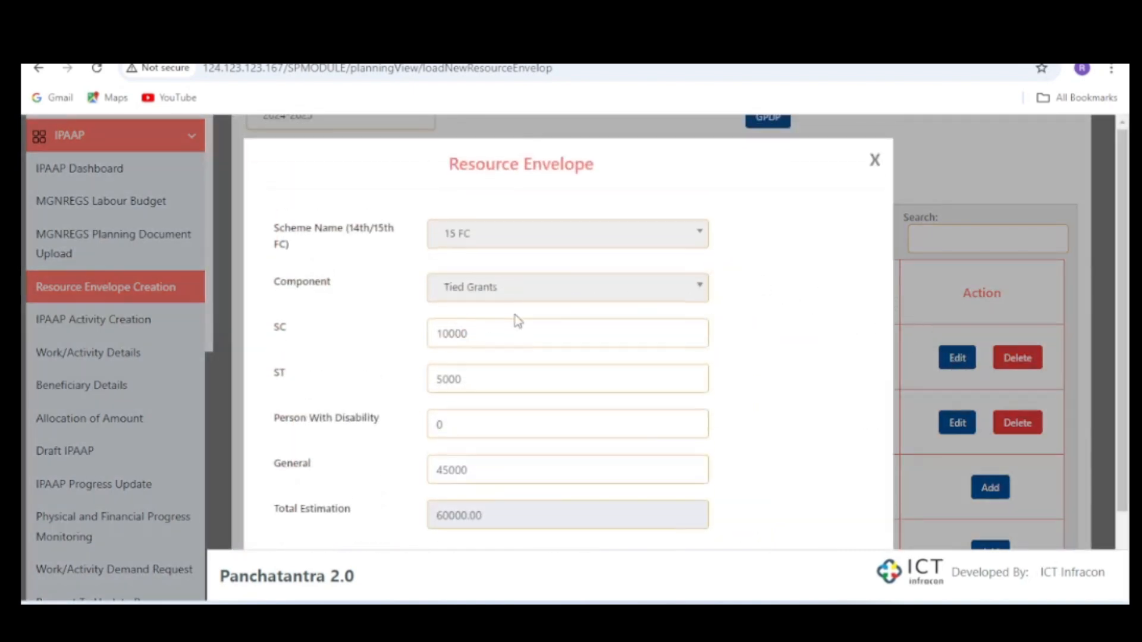
{"action": "scroll", "coordinate": [515, 319], "scroll_direction": "down", "scroll_amount": 1}
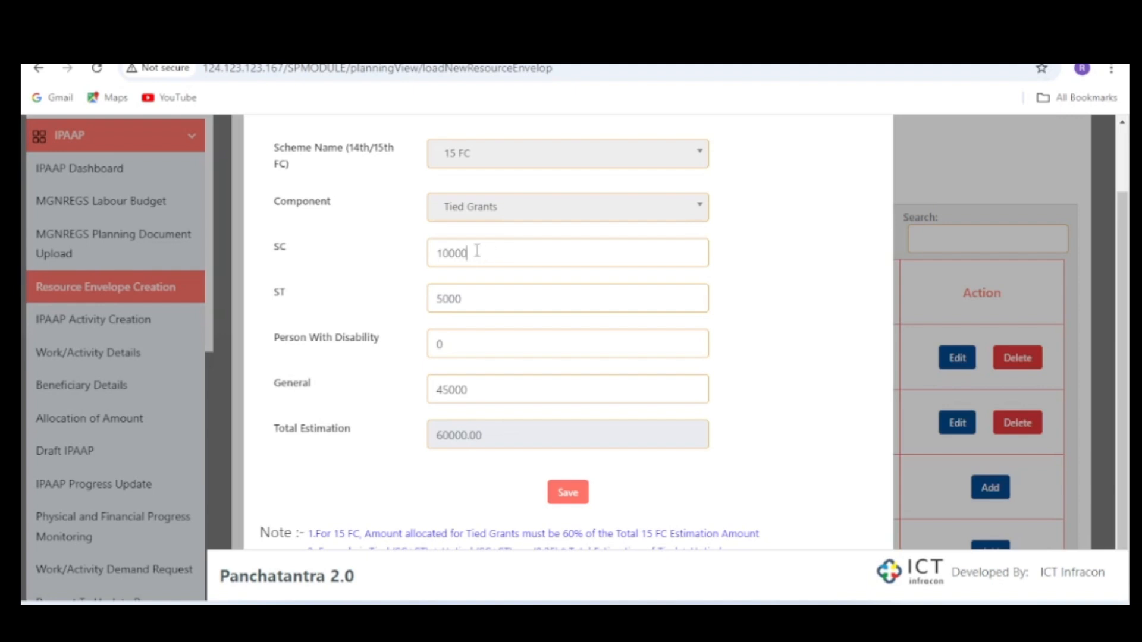
{"action": "left_click_drag", "start_coordinate": [474, 252], "coordinate": [444, 248]}
{"action": "left_click_drag", "start_coordinate": [466, 254], "coordinate": [446, 244]}
{"action": "left_click", "coordinate": [476, 258]}
{"action": "scroll", "coordinate": [575, 288], "scroll_direction": "down", "scroll_amount": 1}
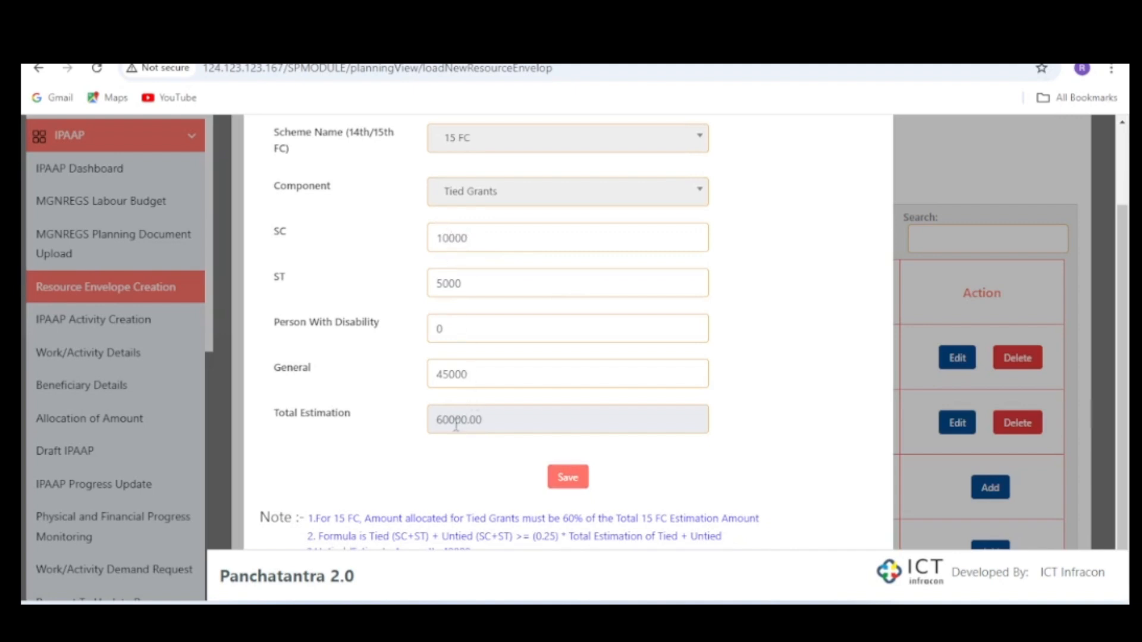
{"action": "double_click", "coordinate": [437, 418]}
{"action": "left_click", "coordinate": [568, 479]}
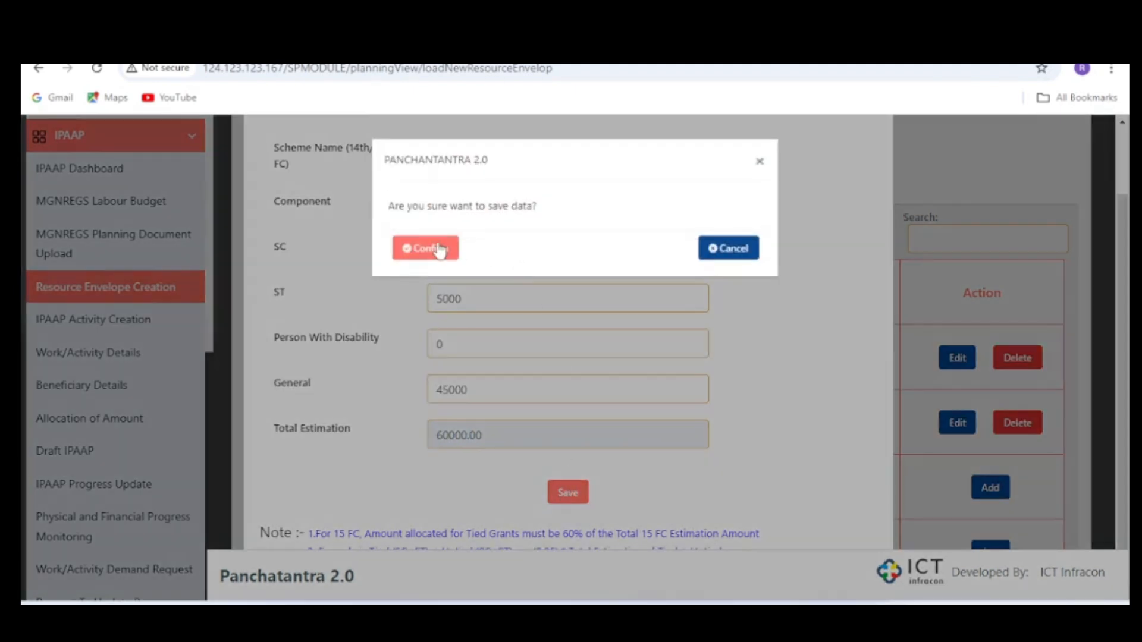
{"action": "left_click", "coordinate": [439, 252]}
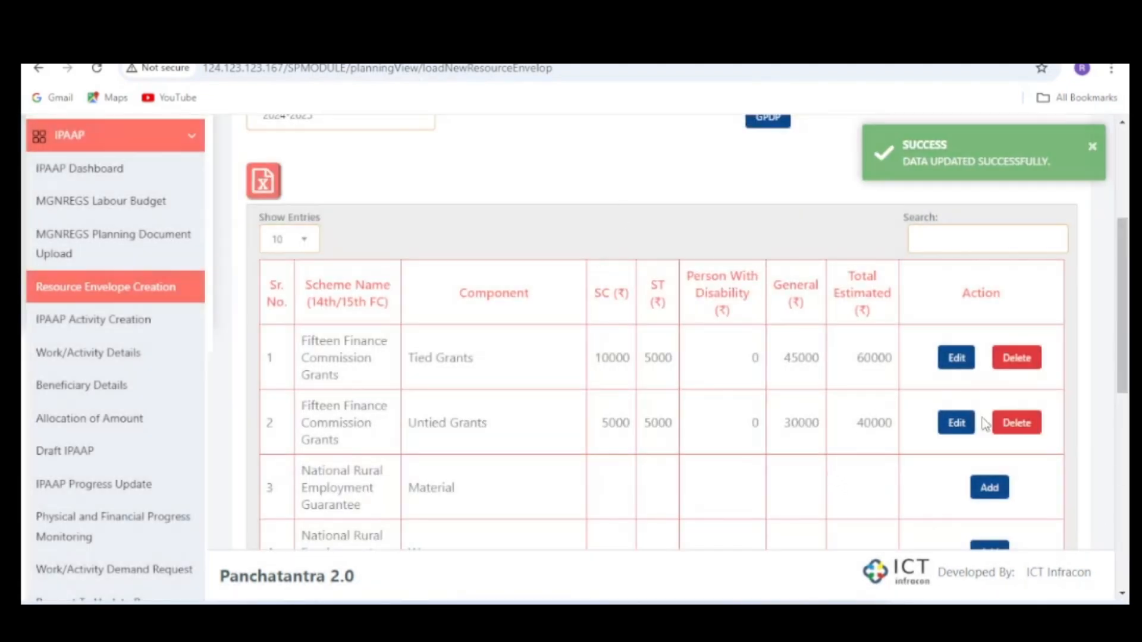
- Edit the Fifteen Finance Commission Untied Grants entry: set Person With Disability to 2000 and General to 28000, and confirm the save
{"action": "left_click", "coordinate": [957, 422]}
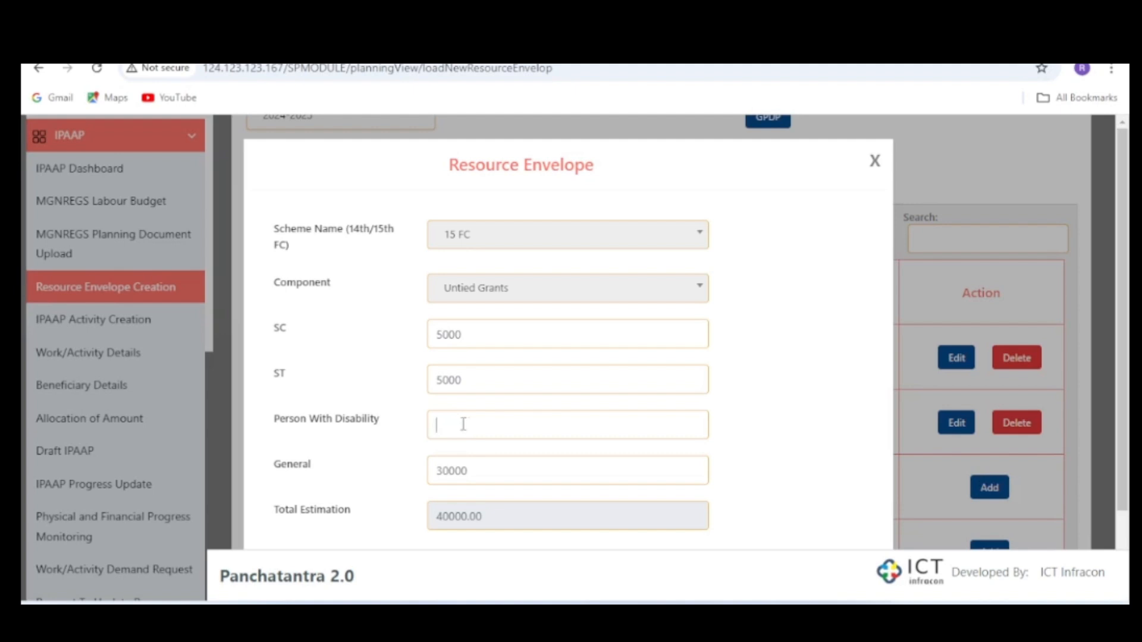
{"action": "scroll", "coordinate": [462, 424], "scroll_direction": "down", "scroll_amount": 2}
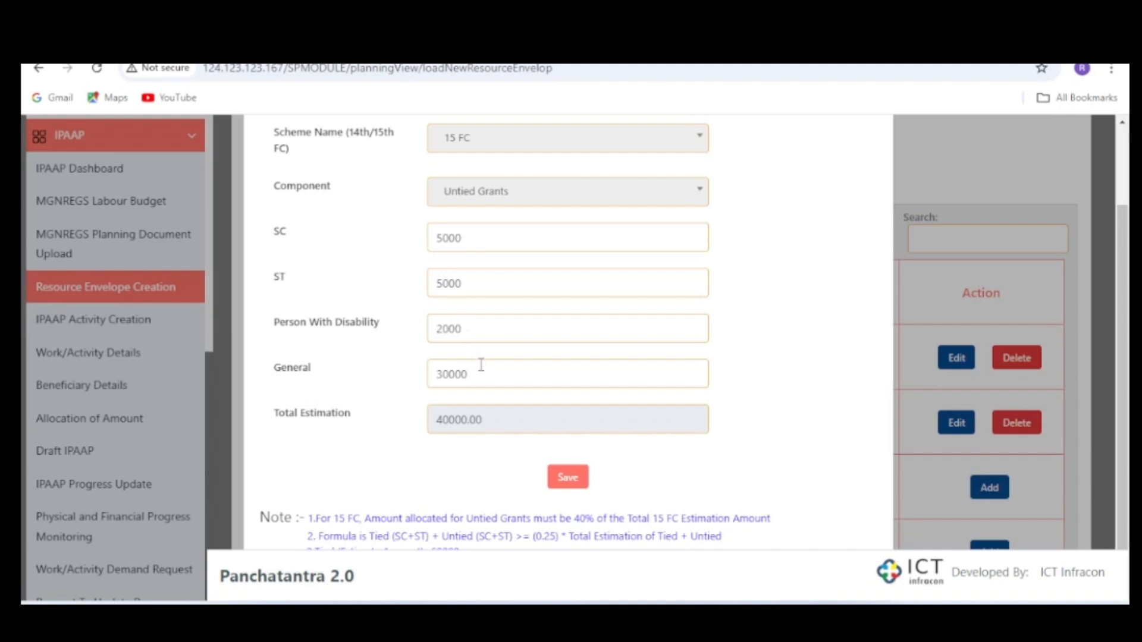
{"action": "key", "text": "Tab"}
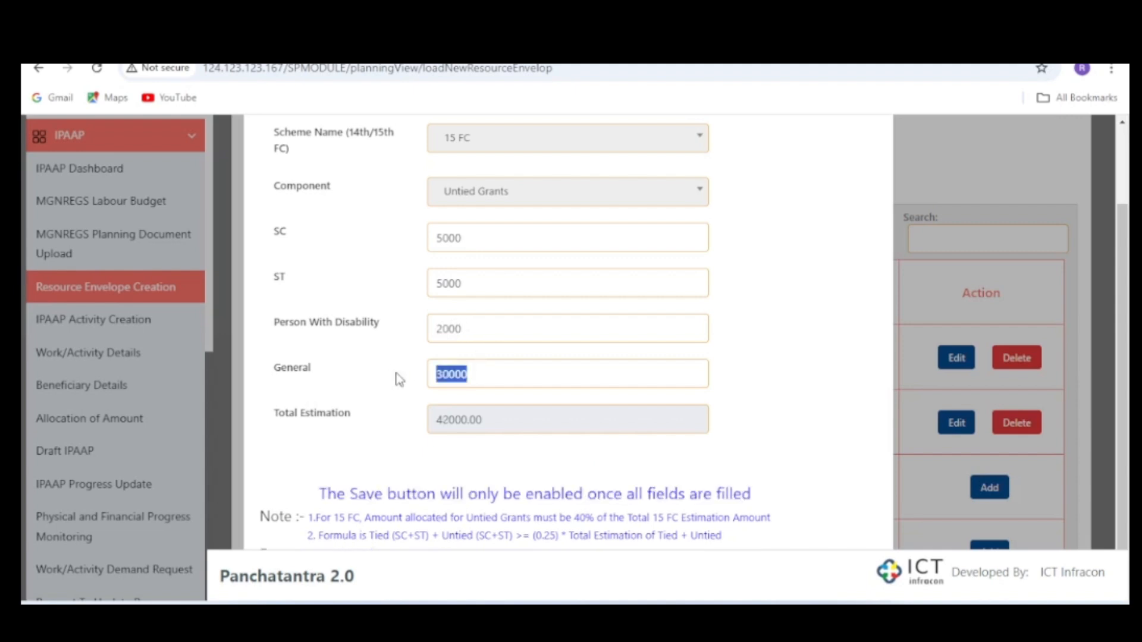
{"action": "type", "text": "2"}
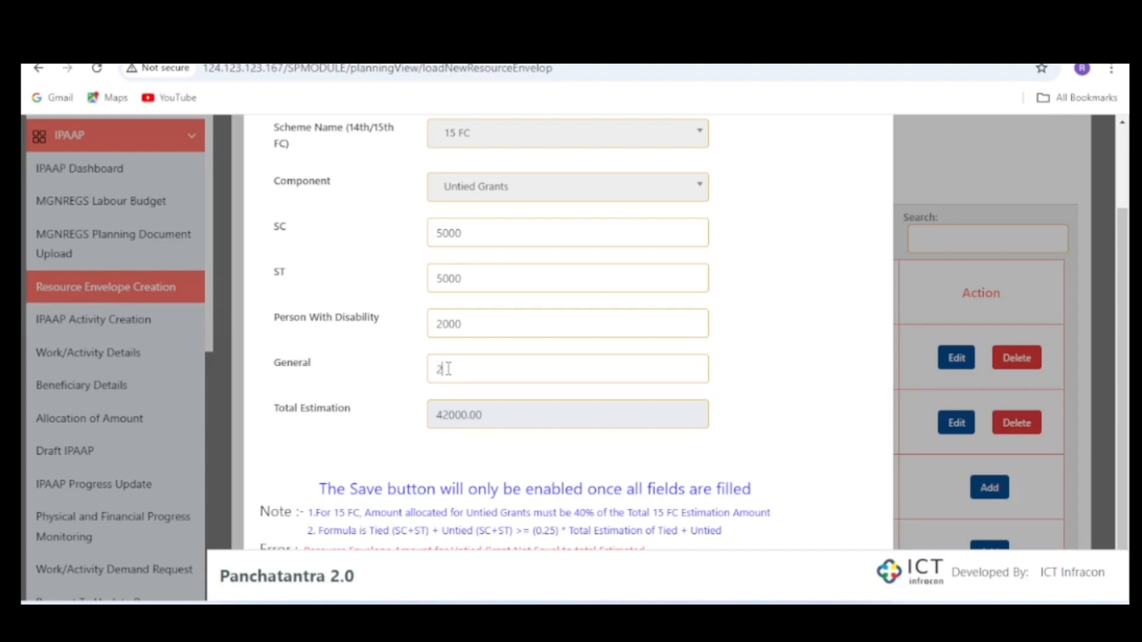
{"action": "type", "text": "000"}
{"action": "left_click", "coordinate": [832, 393]}
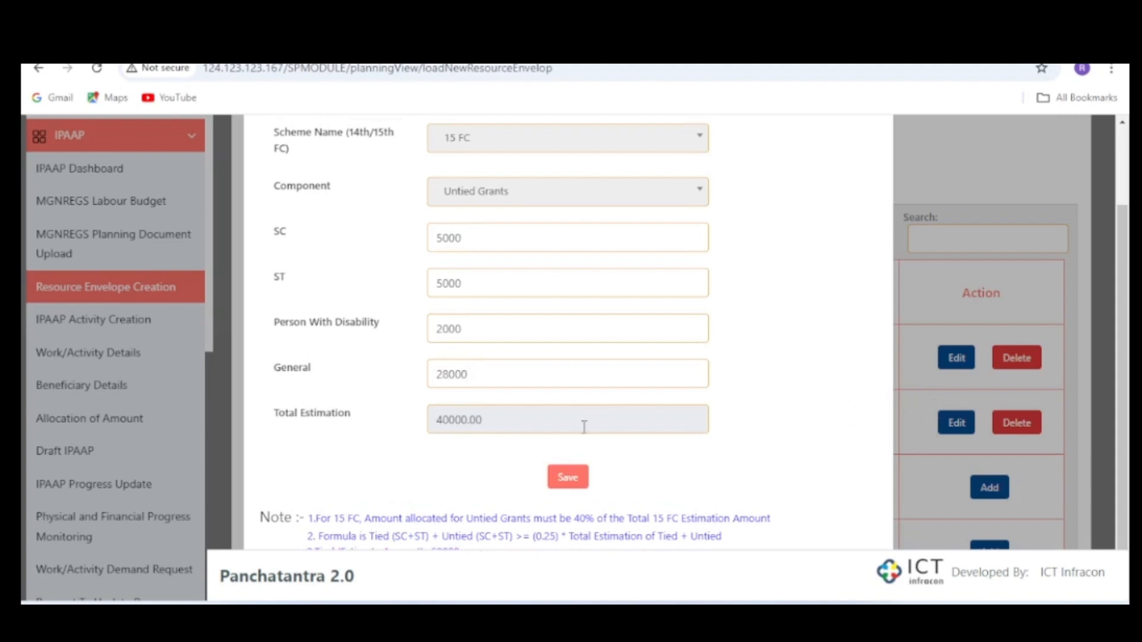
{"action": "left_click", "coordinate": [568, 477]}
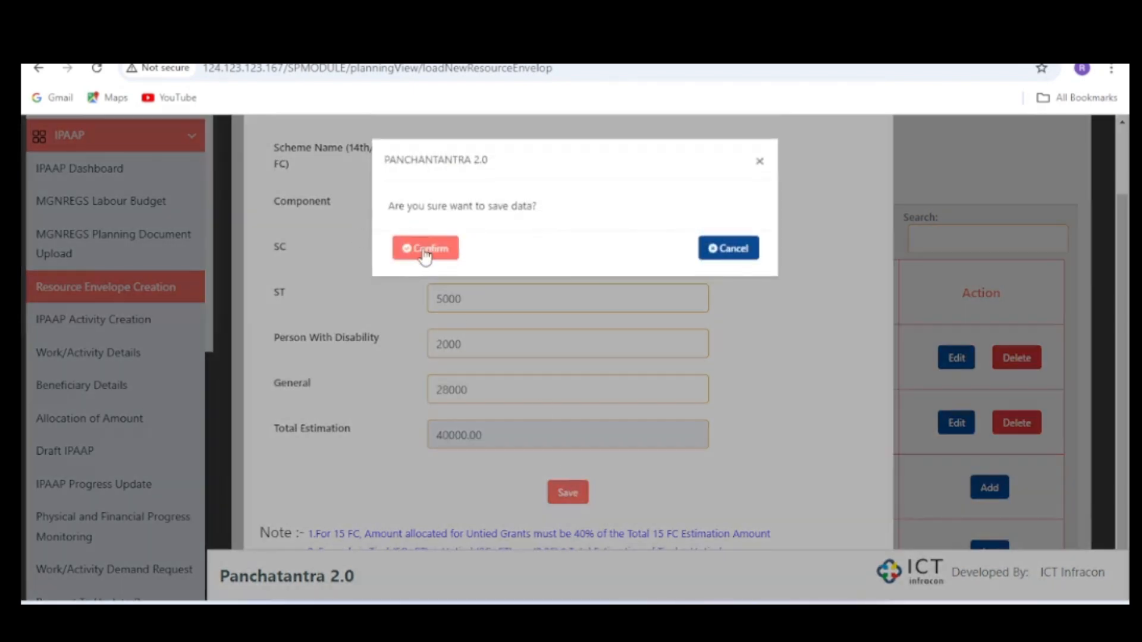
{"action": "left_click", "coordinate": [425, 250]}
- Add the National Rural Employment Guarantee Material envelope with SC, ST and Person With Disability 0 and General 10000, confirming the save
{"action": "scroll", "coordinate": [708, 328], "scroll_direction": "down", "scroll_amount": 5}
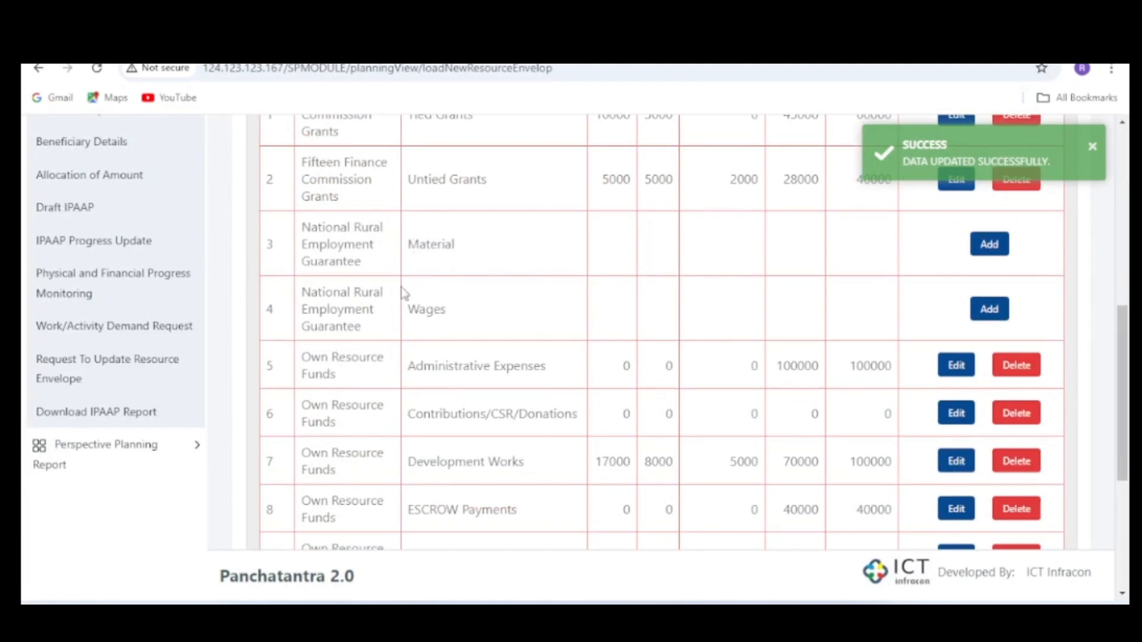
{"action": "left_click", "coordinate": [989, 245]}
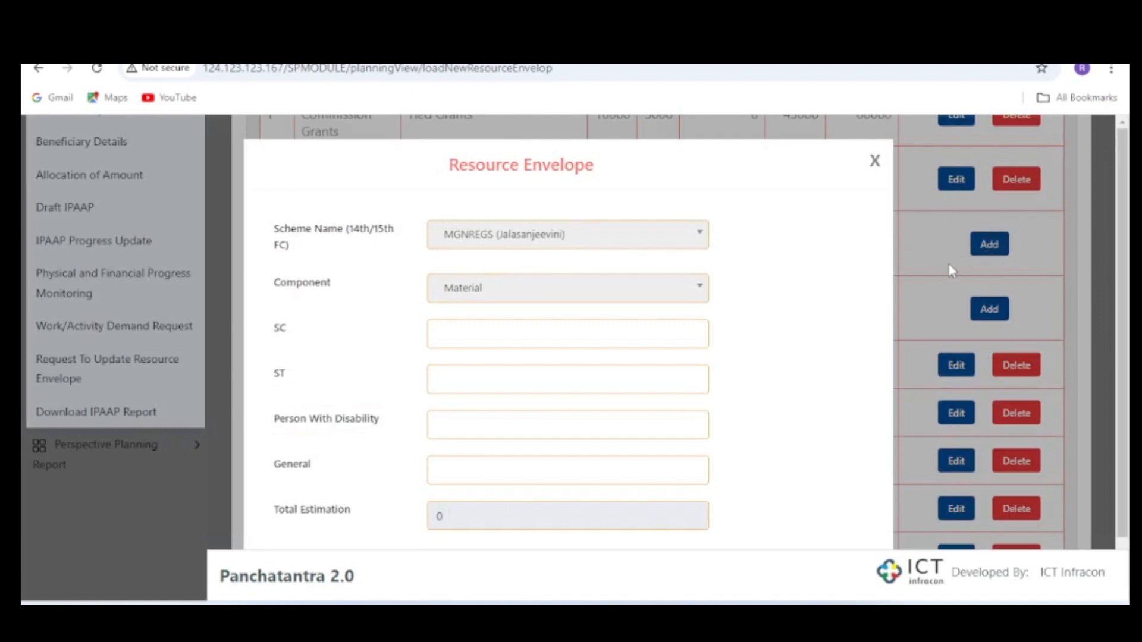
{"action": "left_click", "coordinate": [875, 161]}
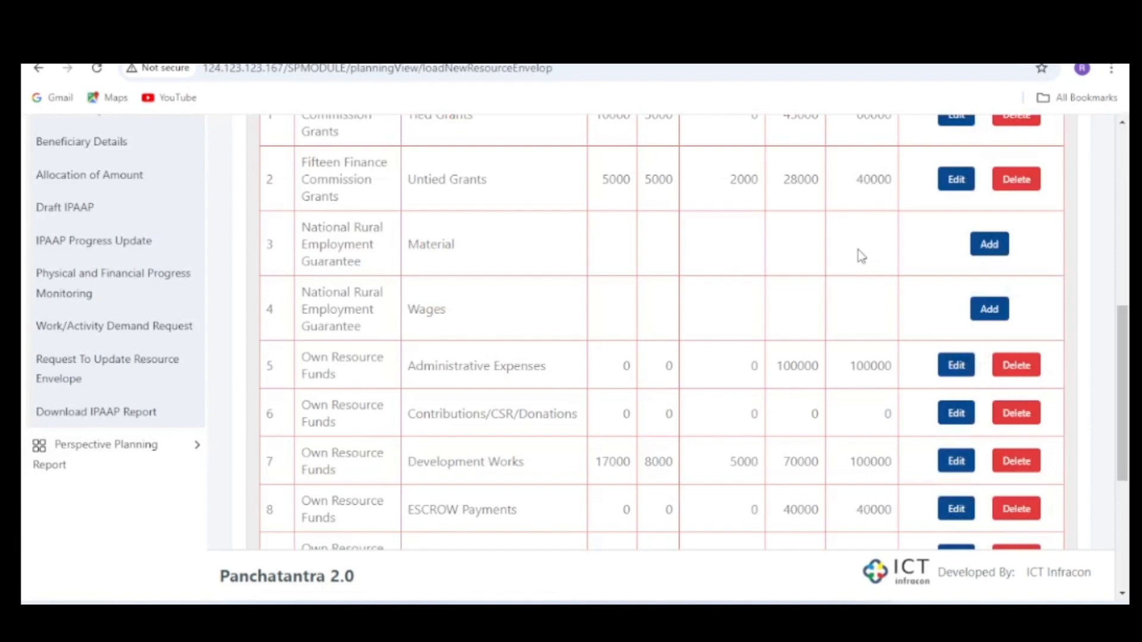
{"action": "left_click", "coordinate": [991, 245]}
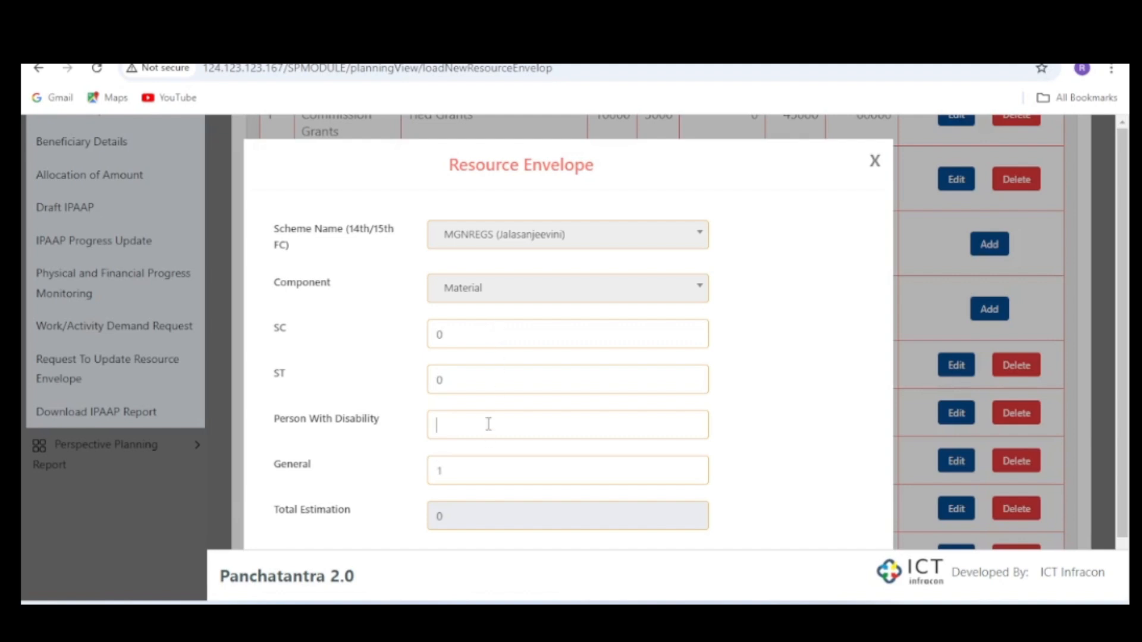
{"action": "left_click", "coordinate": [463, 469]}
{"action": "type", "text": "10000"}
{"action": "left_click", "coordinate": [788, 407]}
{"action": "scroll", "coordinate": [784, 408], "scroll_direction": "down", "scroll_amount": 1}
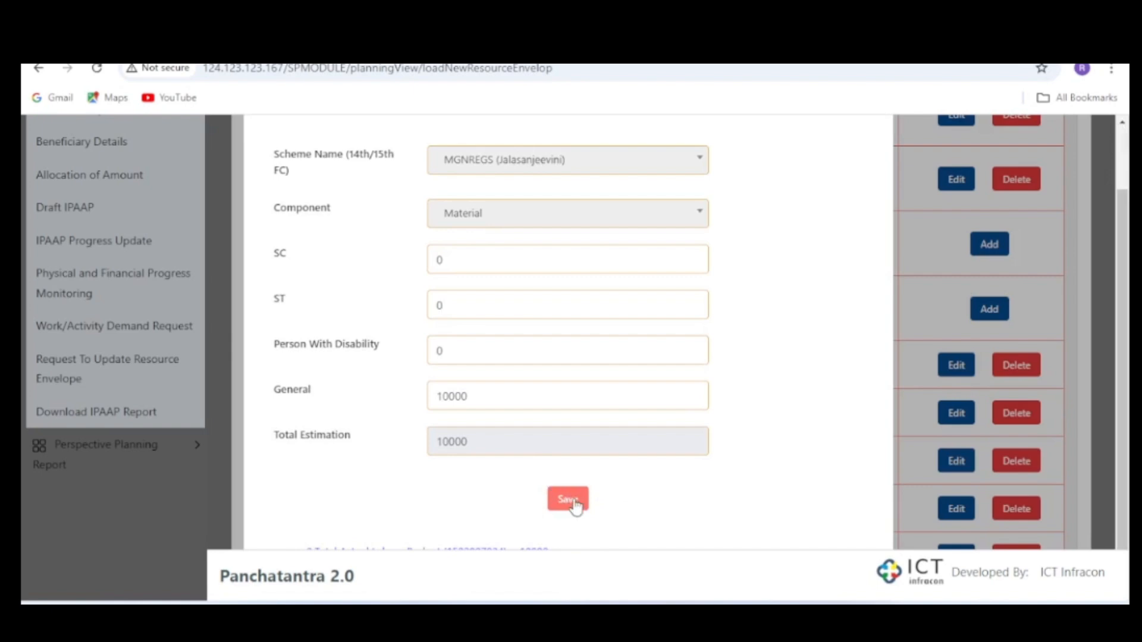
{"action": "left_click", "coordinate": [572, 501]}
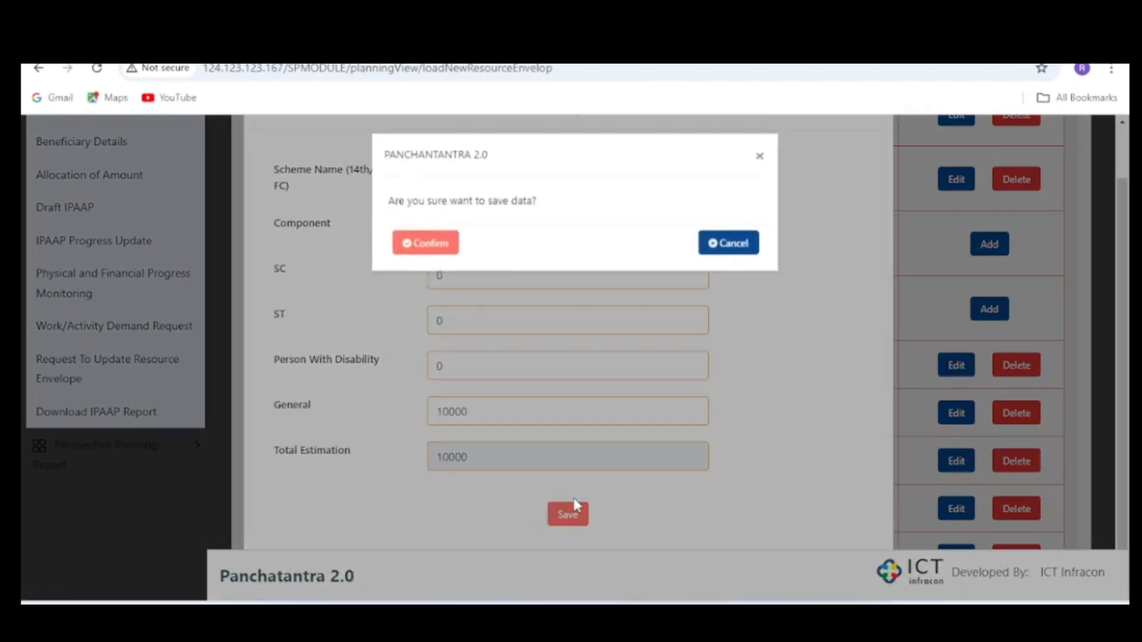
{"action": "left_click", "coordinate": [430, 250]}
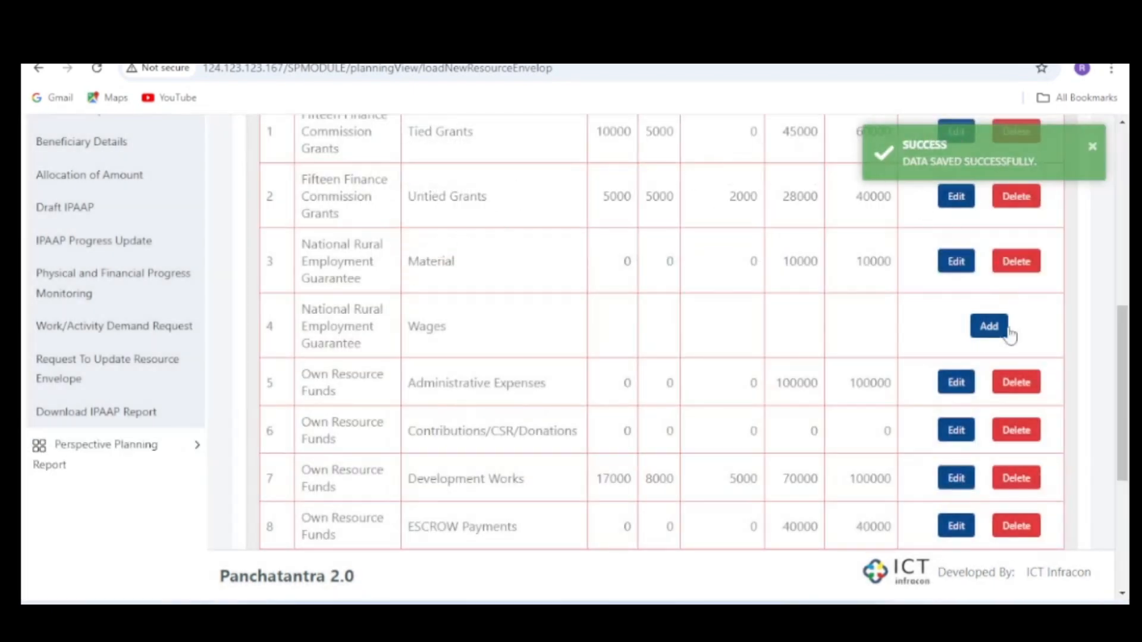
- Try to add the National Rural Employment Guarantee Wages envelope with SC, ST and Person With Disability 0 and General 10000, and close the form
{"action": "left_click", "coordinate": [990, 327]}
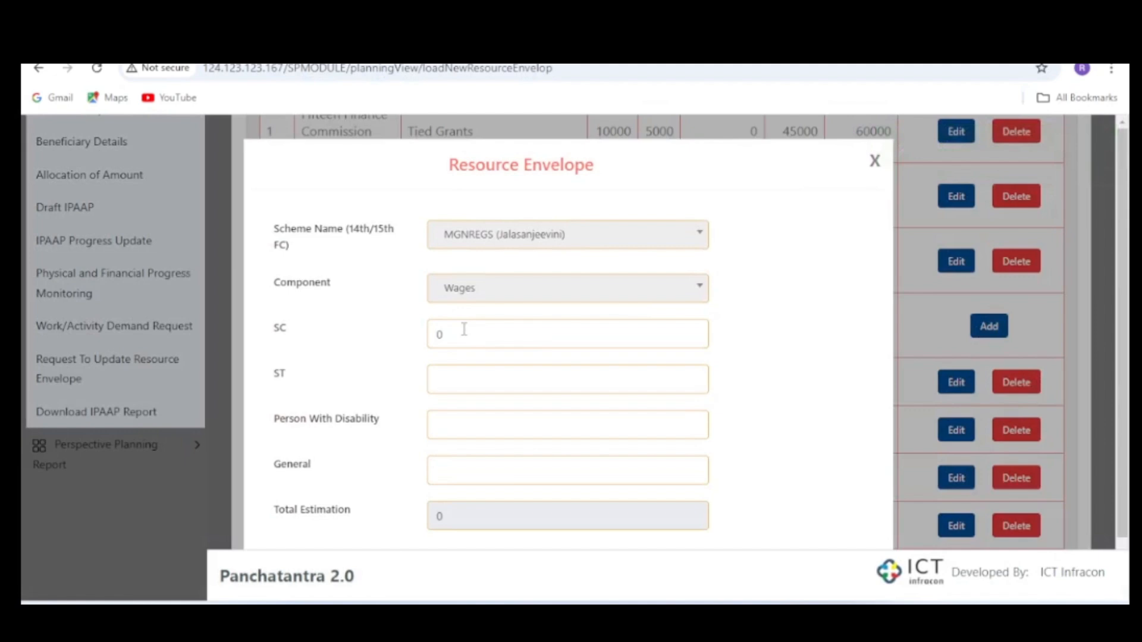
{"action": "type", "text": "0"}
{"action": "left_click", "coordinate": [454, 431]}
{"action": "type", "text": "0"}
{"action": "left_click", "coordinate": [461, 471]}
{"action": "type", "text": "10"}
{"action": "left_click", "coordinate": [795, 409]}
{"action": "scroll", "coordinate": [792, 411], "scroll_direction": "down", "scroll_amount": 1}
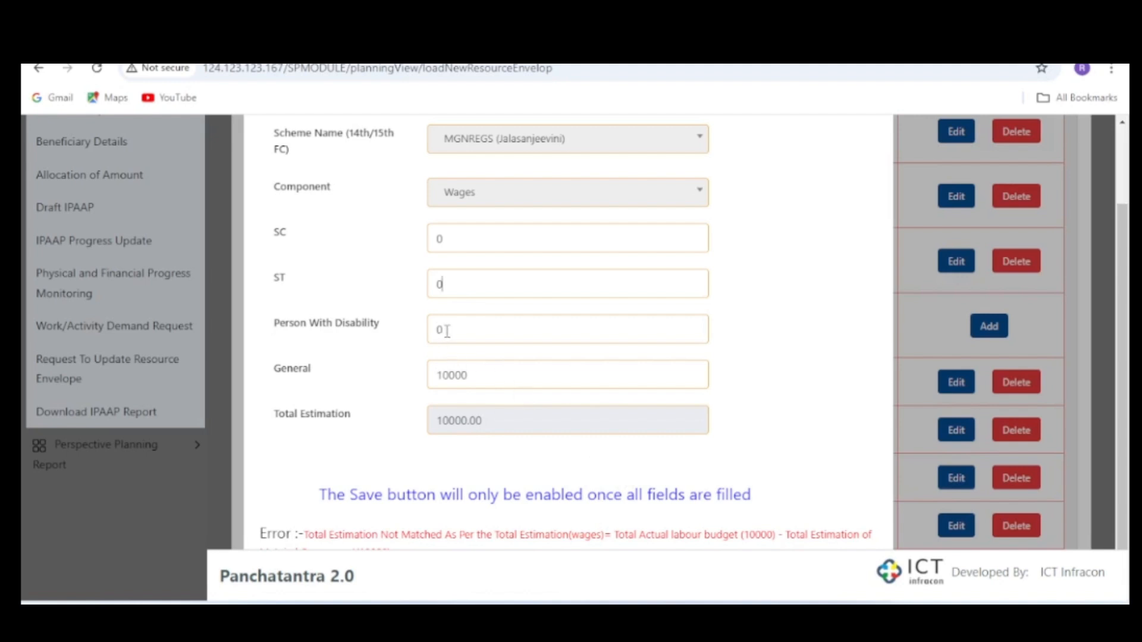
{"action": "left_click", "coordinate": [484, 378]}
{"action": "key", "text": "BackSpace"}
{"action": "left_click", "coordinate": [806, 302]}
{"action": "left_click", "coordinate": [482, 233]}
{"action": "key", "text": "BackSpace"}
{"action": "type", "text": "0"}
{"action": "scroll", "coordinate": [753, 332], "scroll_direction": "up", "scroll_amount": 1}
{"action": "scroll", "coordinate": [752, 332], "scroll_direction": "up", "scroll_amount": 2}
{"action": "left_click", "coordinate": [874, 158]}
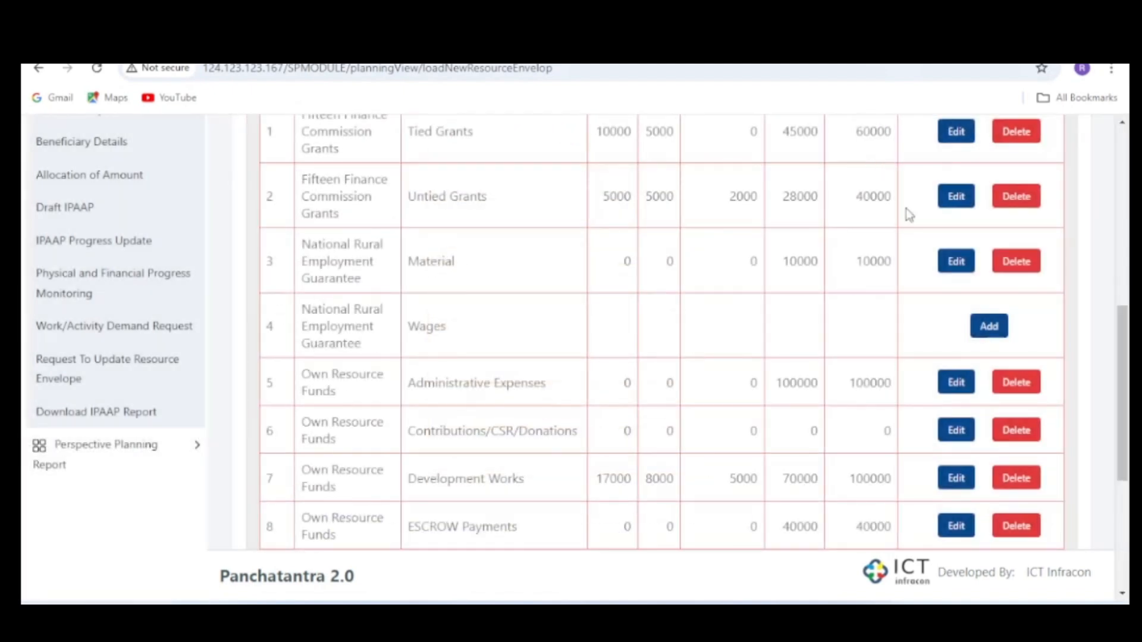
- Try the Wages envelope again with SC, ST and Person With Disability 0 and General 30000, and close the form without saving
{"action": "left_click", "coordinate": [995, 333]}
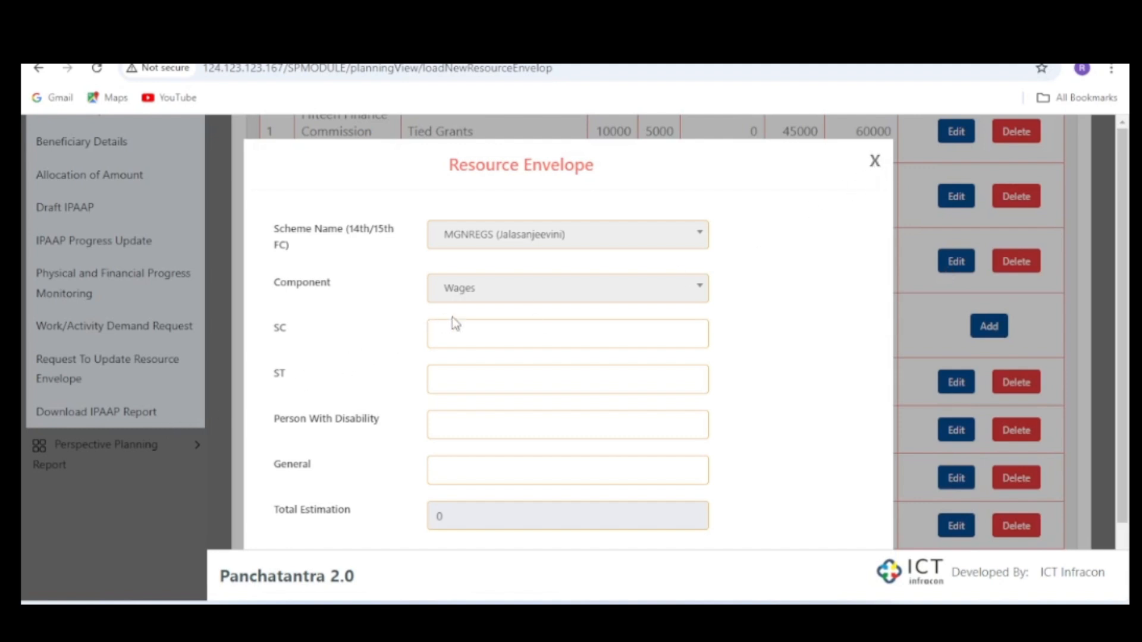
{"action": "scroll", "coordinate": [482, 334], "scroll_direction": "down", "scroll_amount": 1}
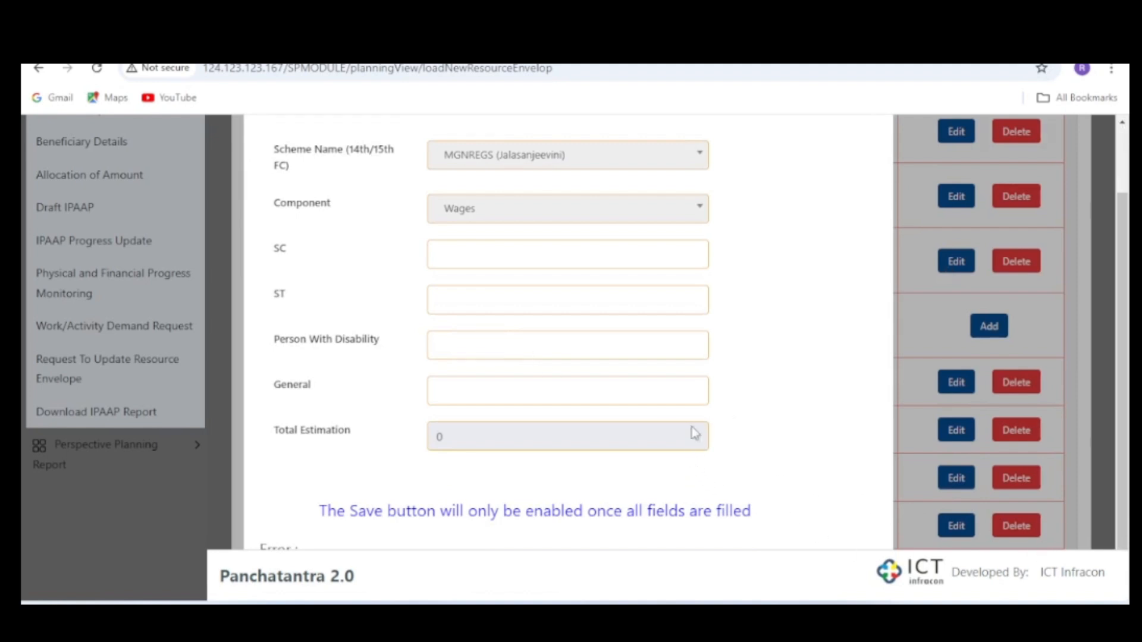
{"action": "left_click", "coordinate": [460, 254]}
{"action": "type", "text": "0"}
{"action": "key", "text": "Tab"}
{"action": "type", "text": "0"}
{"action": "key", "text": "Tab"}
{"action": "type", "text": "0"}
{"action": "left_click", "coordinate": [462, 394]}
{"action": "type", "text": "30000"}
{"action": "left_click", "coordinate": [817, 379]}
{"action": "scroll", "coordinate": [709, 418], "scroll_direction": "down", "scroll_amount": 1}
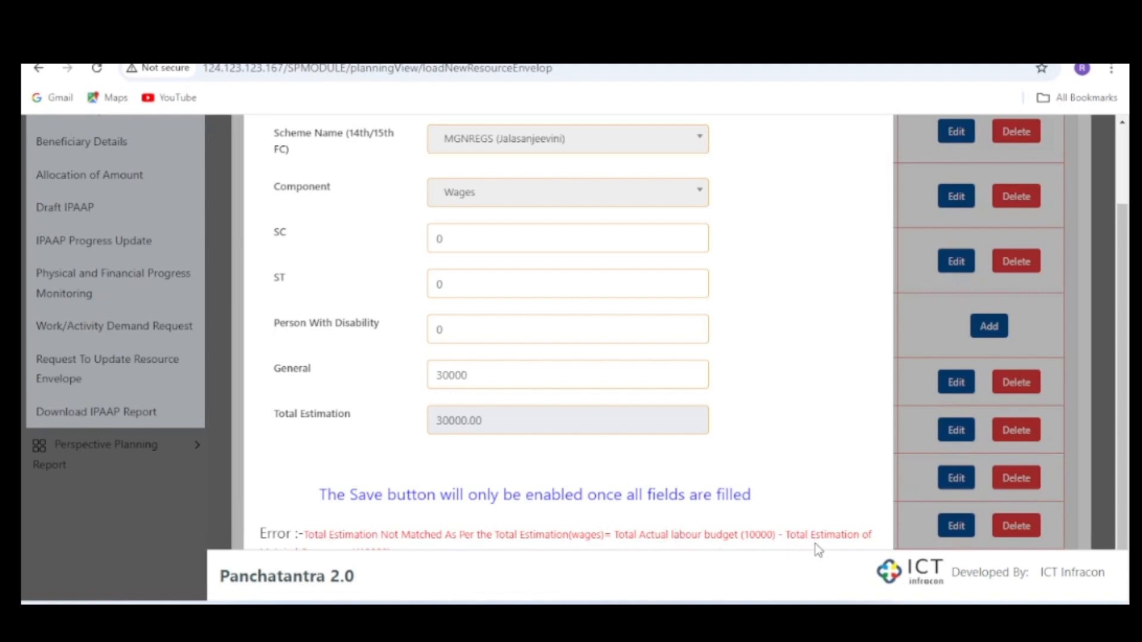
{"action": "scroll", "coordinate": [808, 551], "scroll_direction": "up", "scroll_amount": 2}
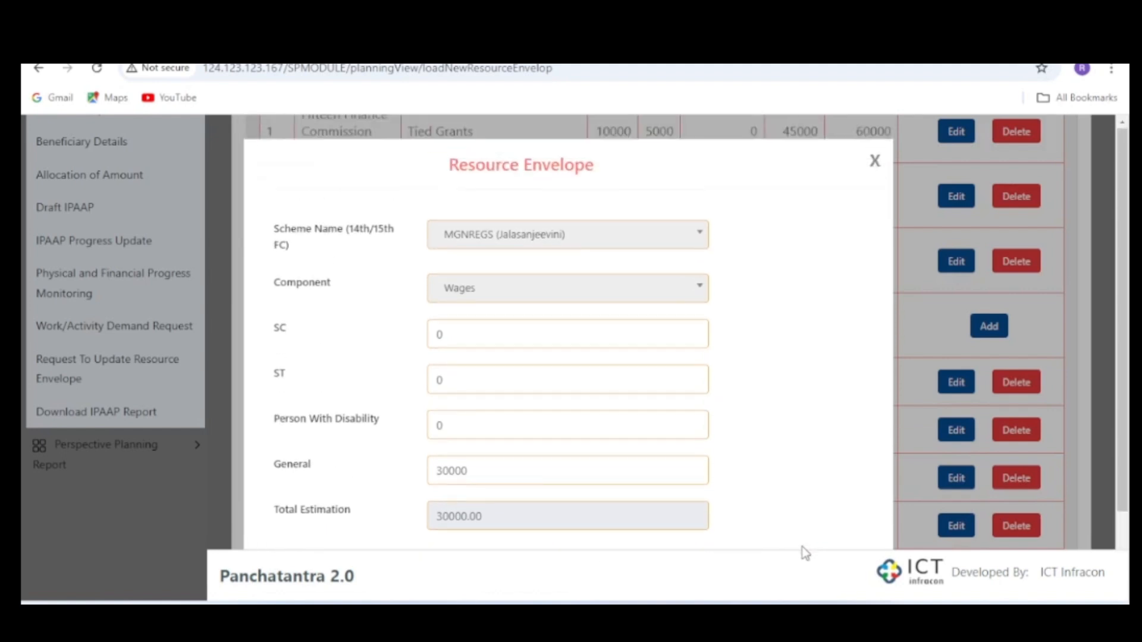
{"action": "scroll", "coordinate": [559, 434], "scroll_direction": "down", "scroll_amount": 2}
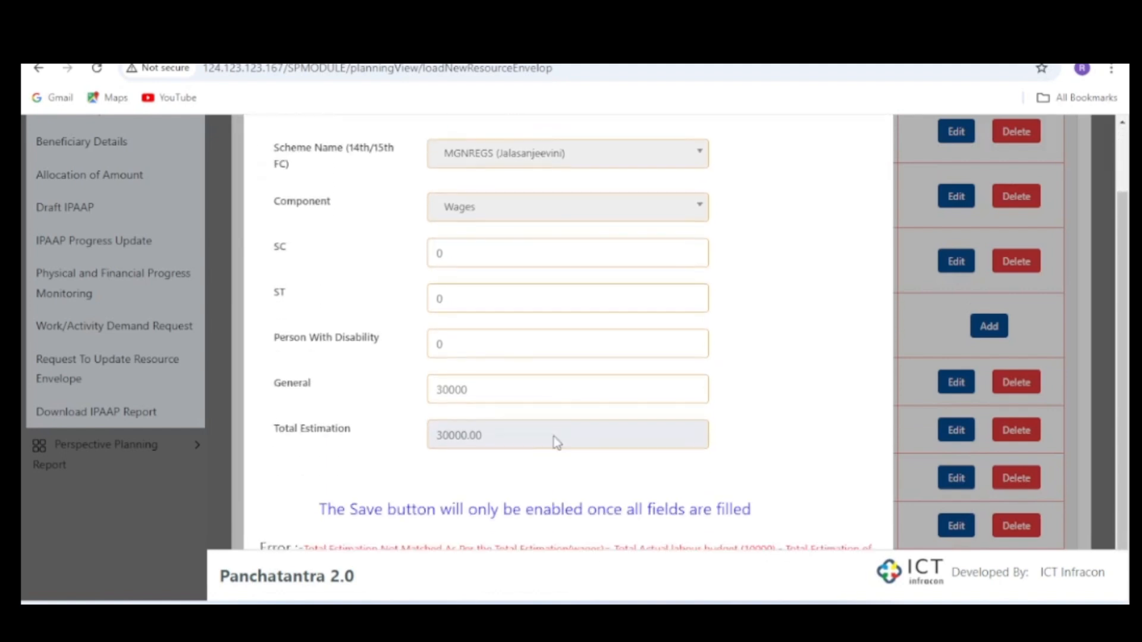
{"action": "scroll", "coordinate": [544, 424], "scroll_direction": "down", "scroll_amount": 1}
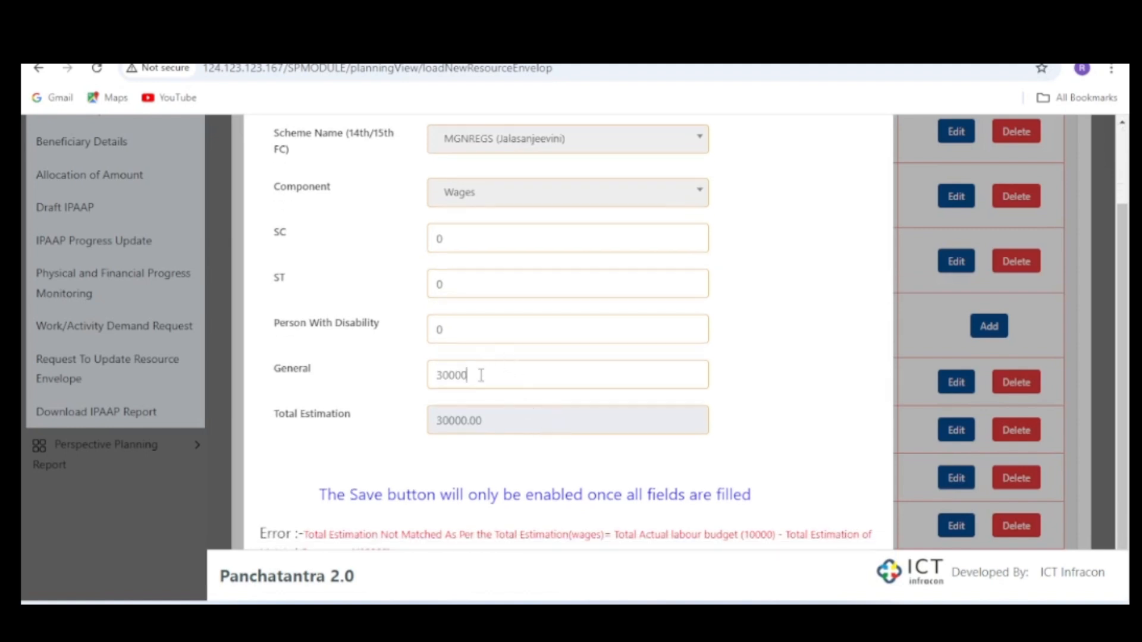
{"action": "left_click_drag", "start_coordinate": [481, 374], "coordinate": [436, 379]}
{"action": "scroll", "coordinate": [754, 271], "scroll_direction": "up", "scroll_amount": 1}
{"action": "scroll", "coordinate": [755, 271], "scroll_direction": "up", "scroll_amount": 3}
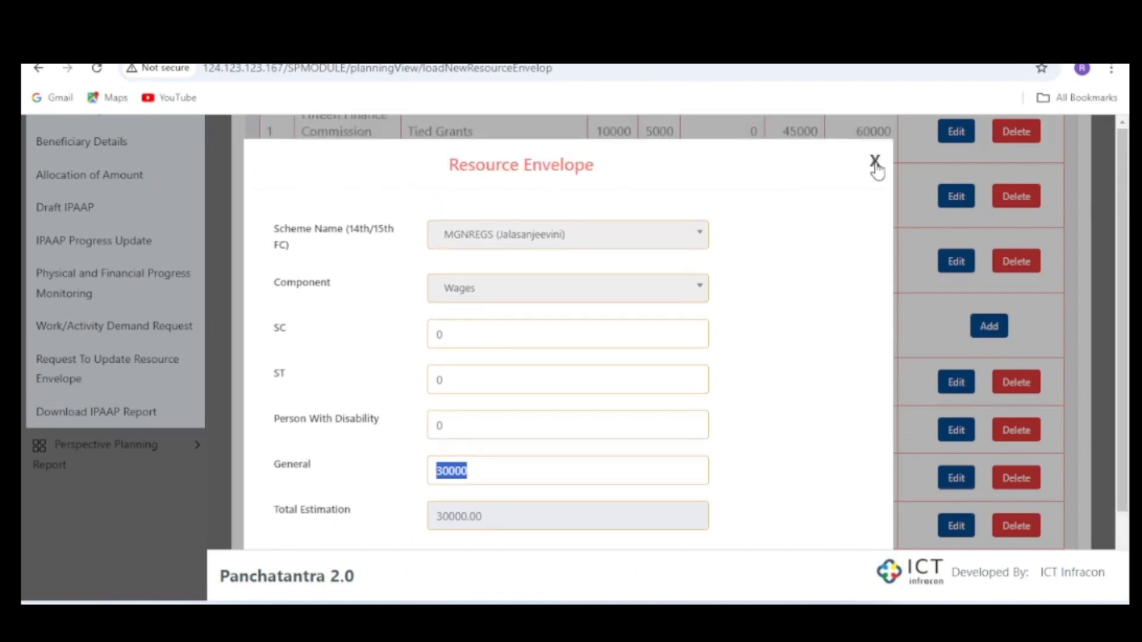
{"action": "left_click", "coordinate": [875, 160]}
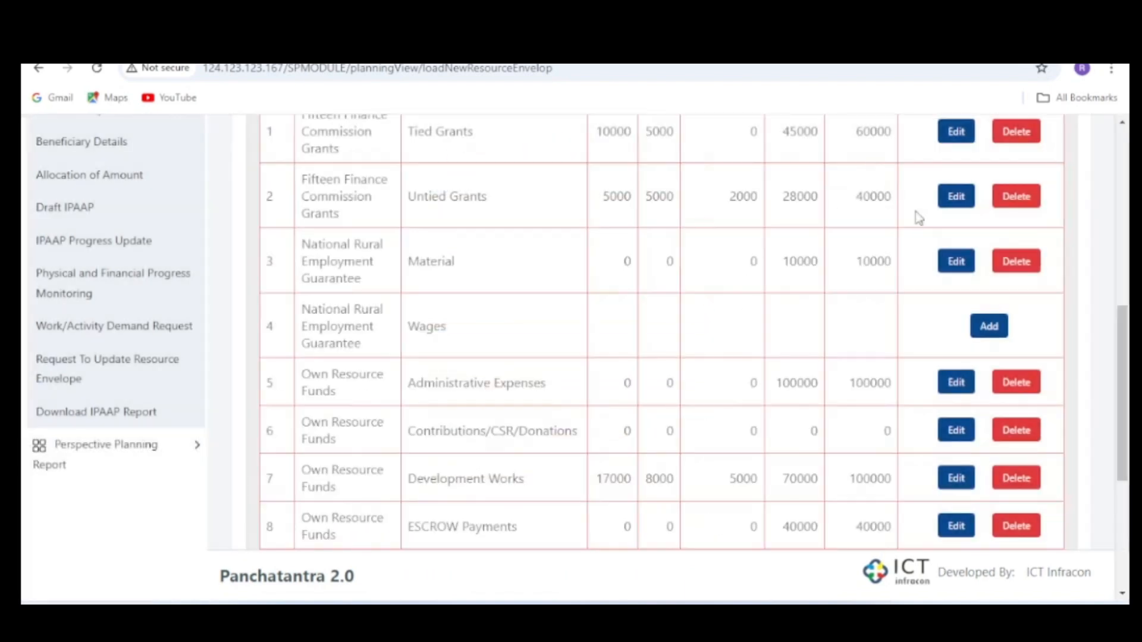
- Edit the National Rural Employment Guarantee Material entry, set General to 6000 and confirm the save
{"action": "left_click", "coordinate": [953, 266]}
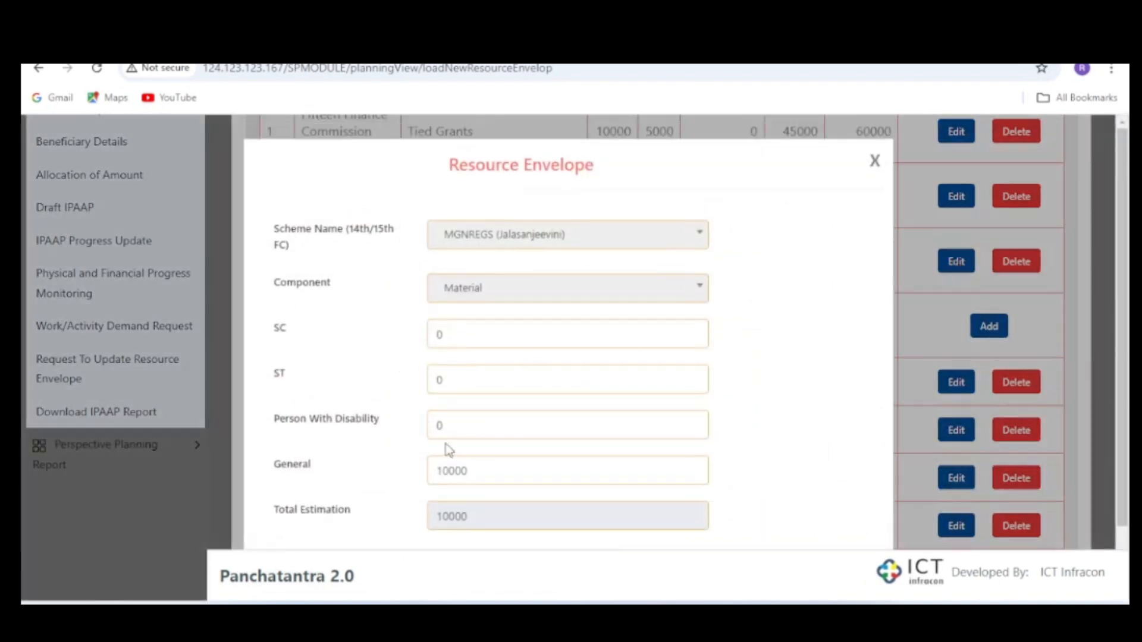
{"action": "left_click_drag", "start_coordinate": [472, 470], "coordinate": [366, 480]}
{"action": "type", "text": "6000"}
{"action": "scroll", "coordinate": [801, 421], "scroll_direction": "down", "scroll_amount": 1}
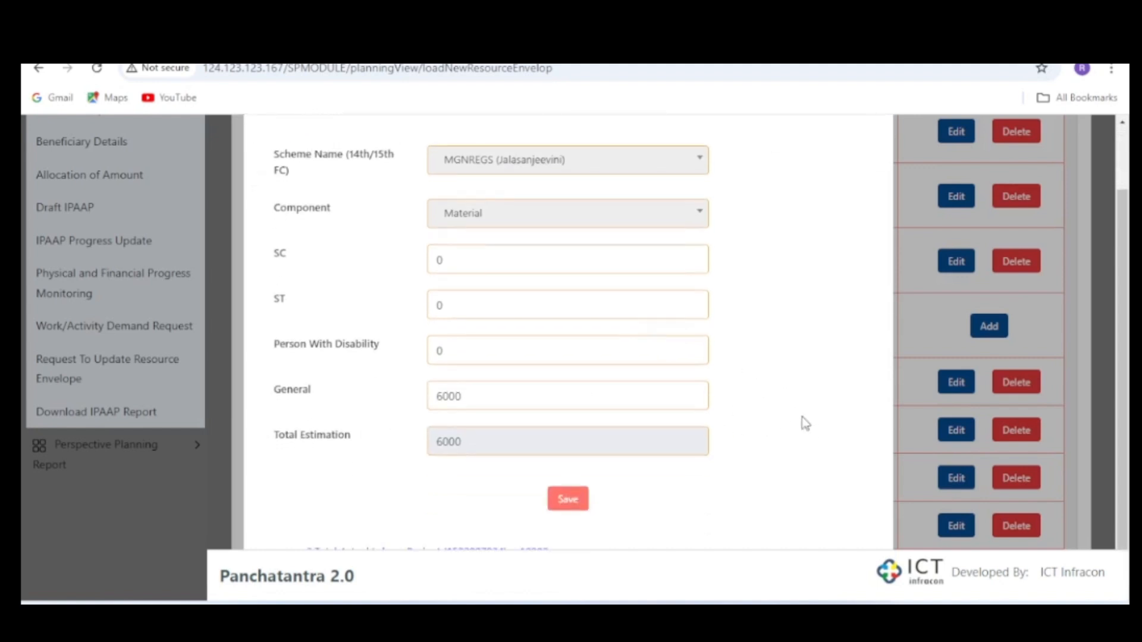
{"action": "left_click", "coordinate": [559, 503]}
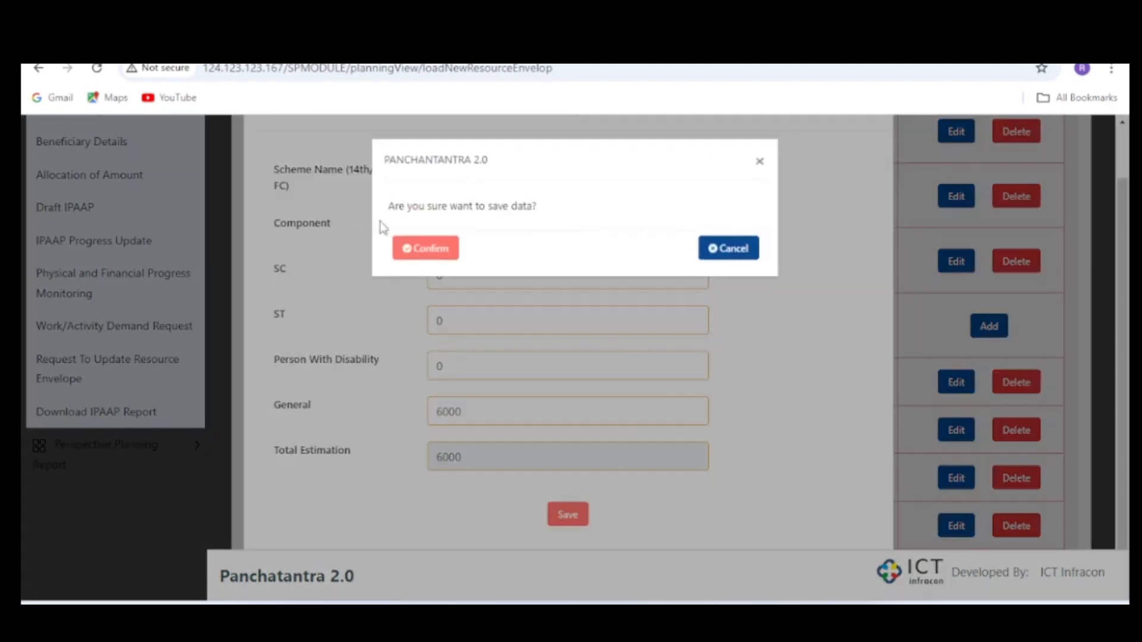
{"action": "left_click", "coordinate": [435, 250]}
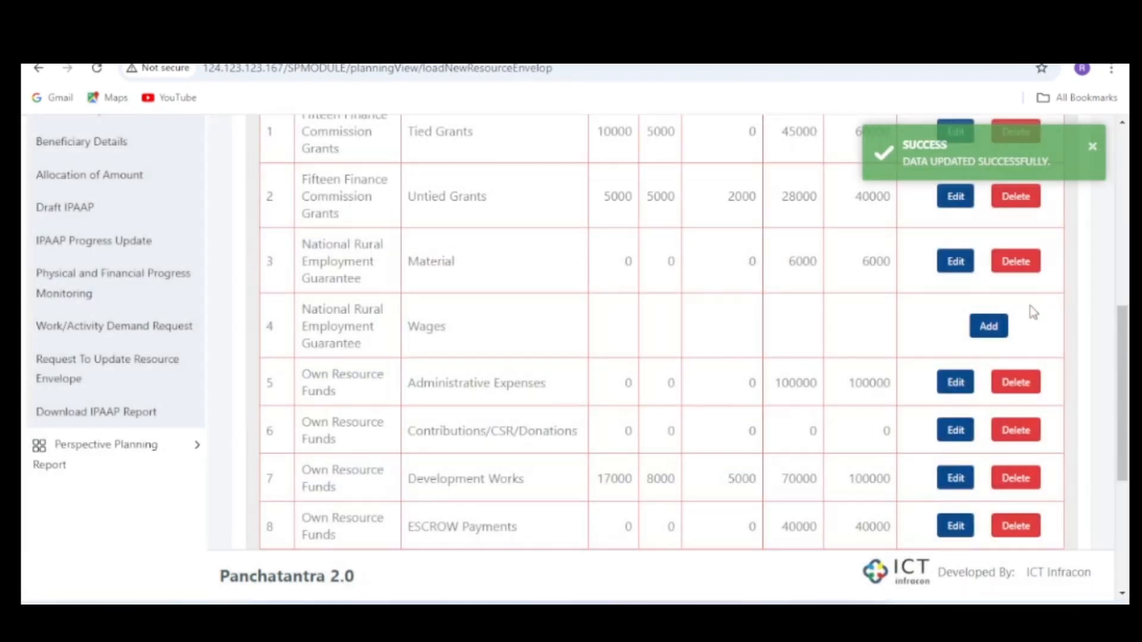
- Add the National Rural Employment Guarantee Wages envelope with SC, ST and Person With Disability 0 and General 4000, confirming the save
{"action": "left_click", "coordinate": [976, 333]}
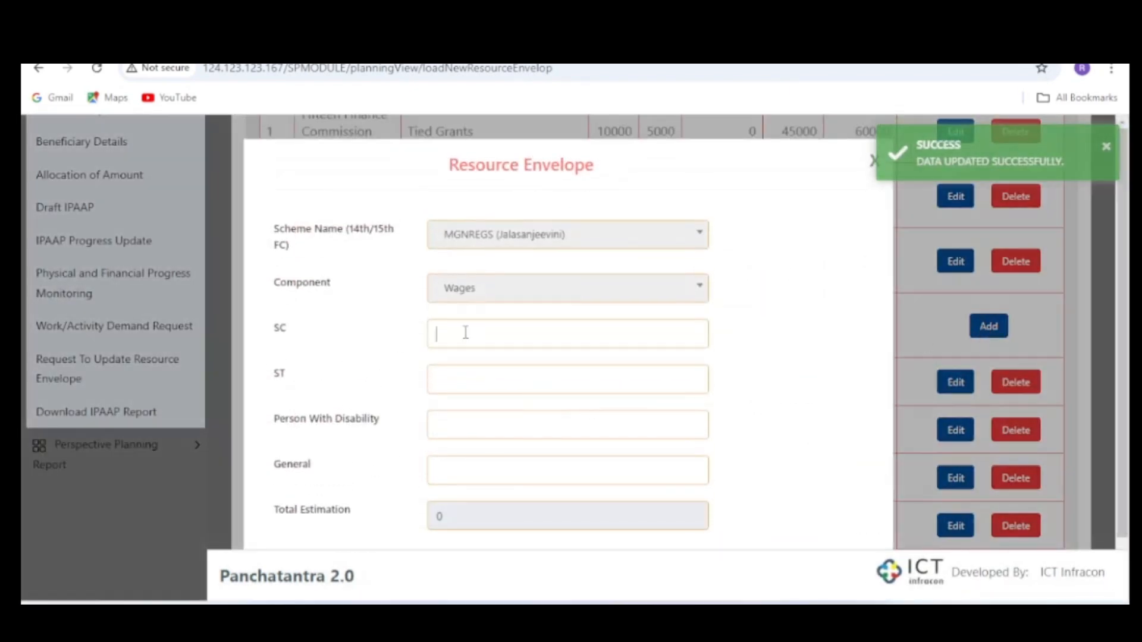
{"action": "left_click", "coordinate": [466, 333]}
{"action": "type", "text": "0"}
{"action": "key", "text": "Tab"}
{"action": "type", "text": "0"}
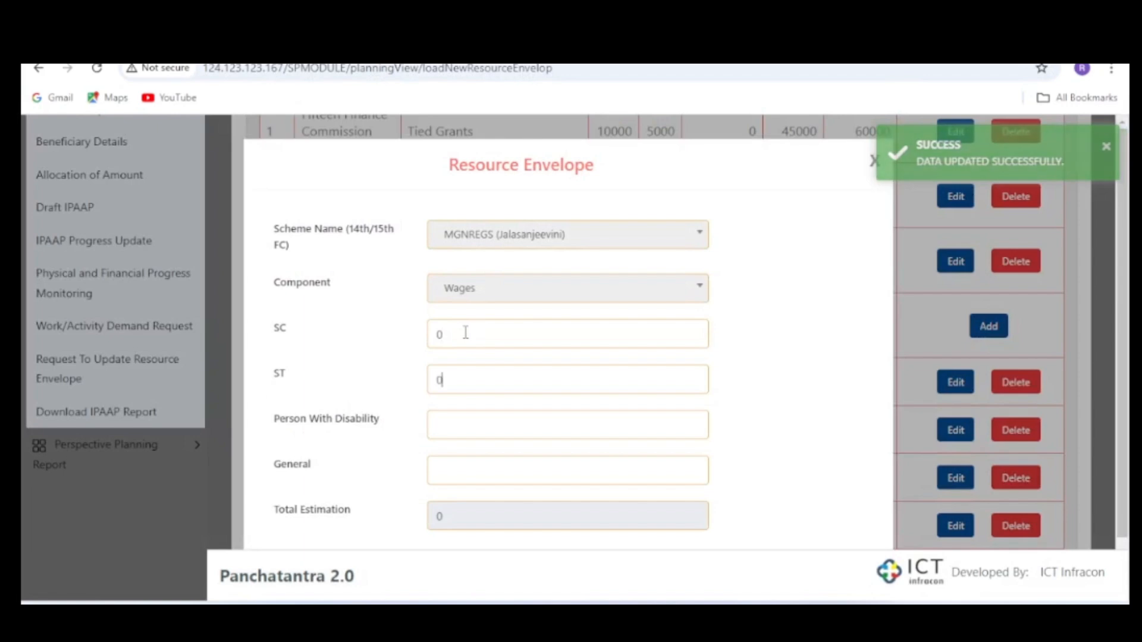
{"action": "key", "text": "Tab"}
{"action": "type", "text": "0"}
{"action": "key", "text": "Tab"}
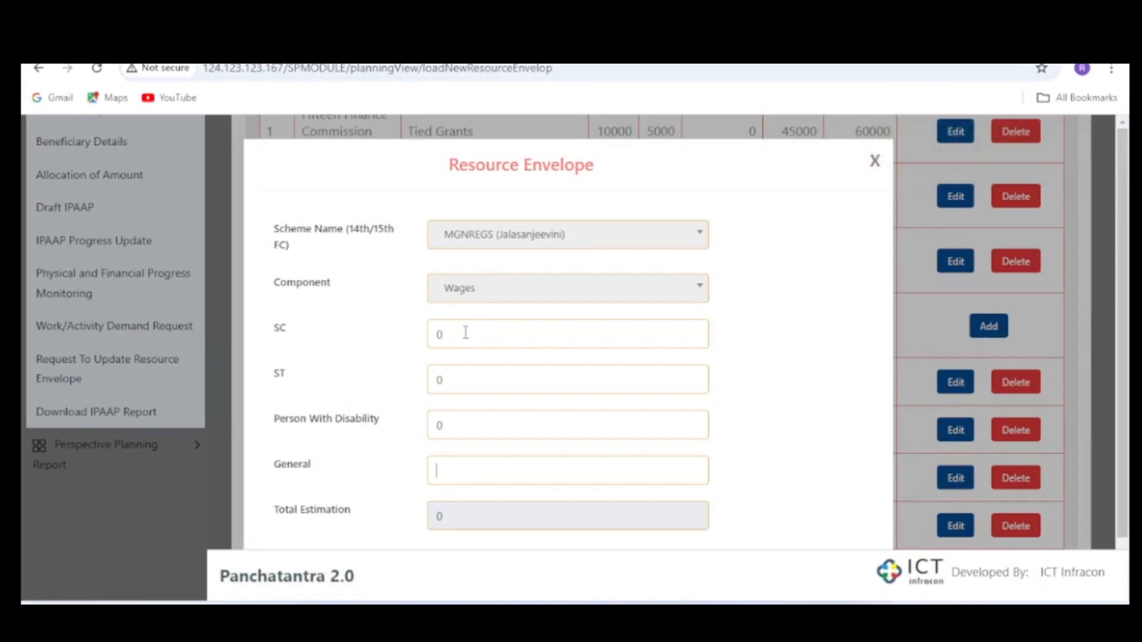
{"action": "type", "text": "4000"}
{"action": "scroll", "coordinate": [803, 461], "scroll_direction": "down", "scroll_amount": 1}
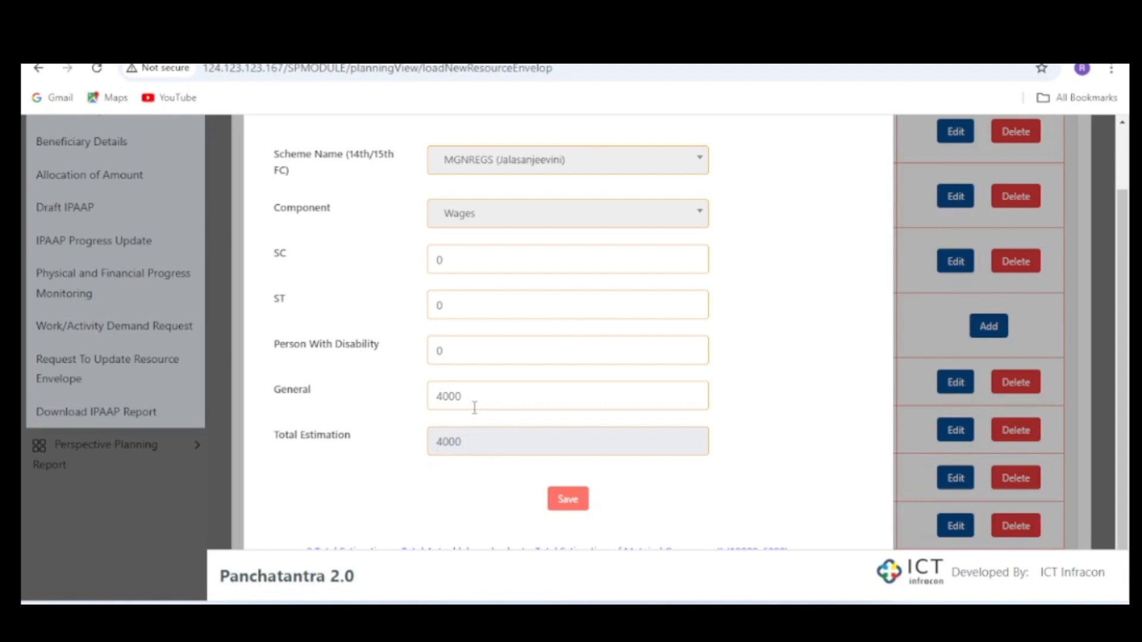
{"action": "left_click", "coordinate": [580, 501]}
{"action": "left_click", "coordinate": [440, 250]}
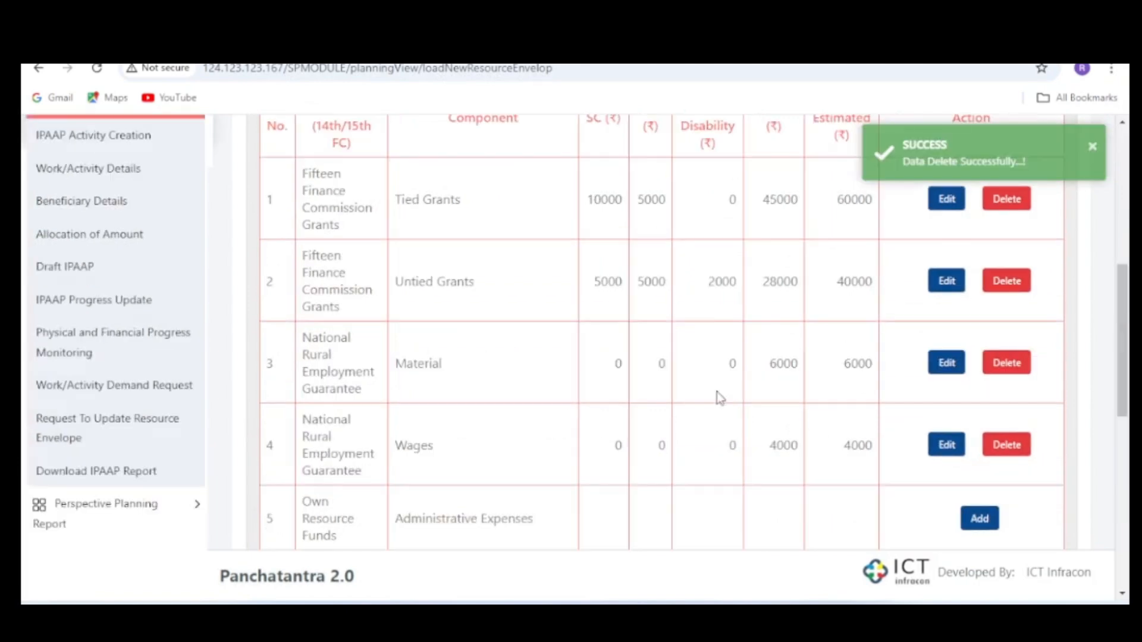
- Add the Own Resource Funds Administrative Expenses envelope with SC, ST and Person With Disability 0 and General 100000, confirming the save
{"action": "scroll", "coordinate": [719, 395], "scroll_direction": "down", "scroll_amount": 5}
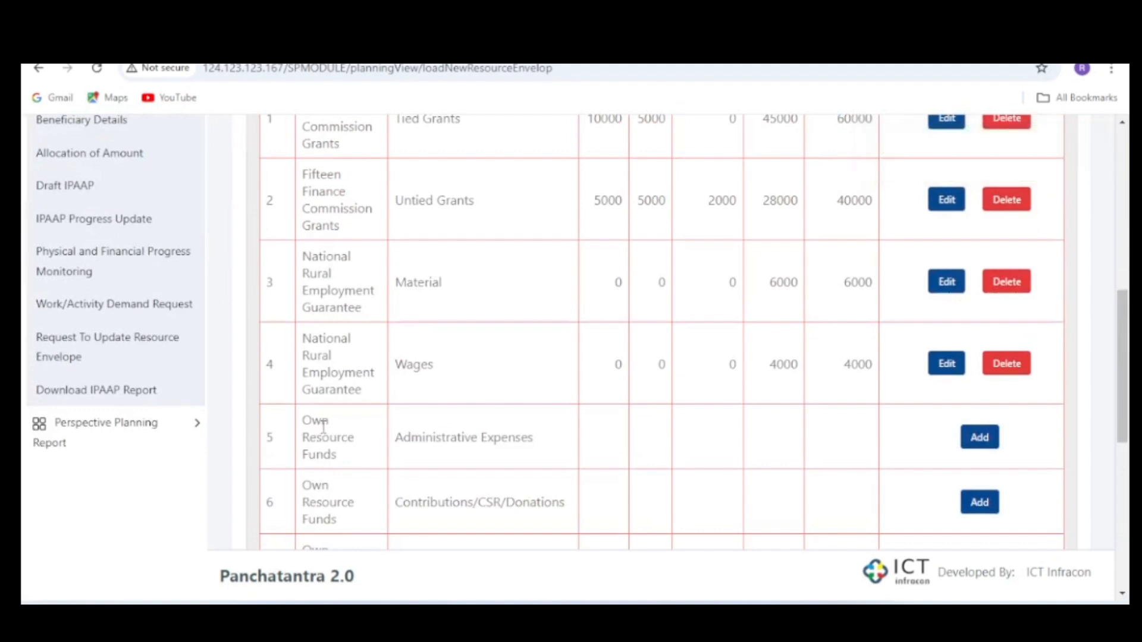
{"action": "scroll", "coordinate": [323, 427], "scroll_direction": "down", "scroll_amount": 1}
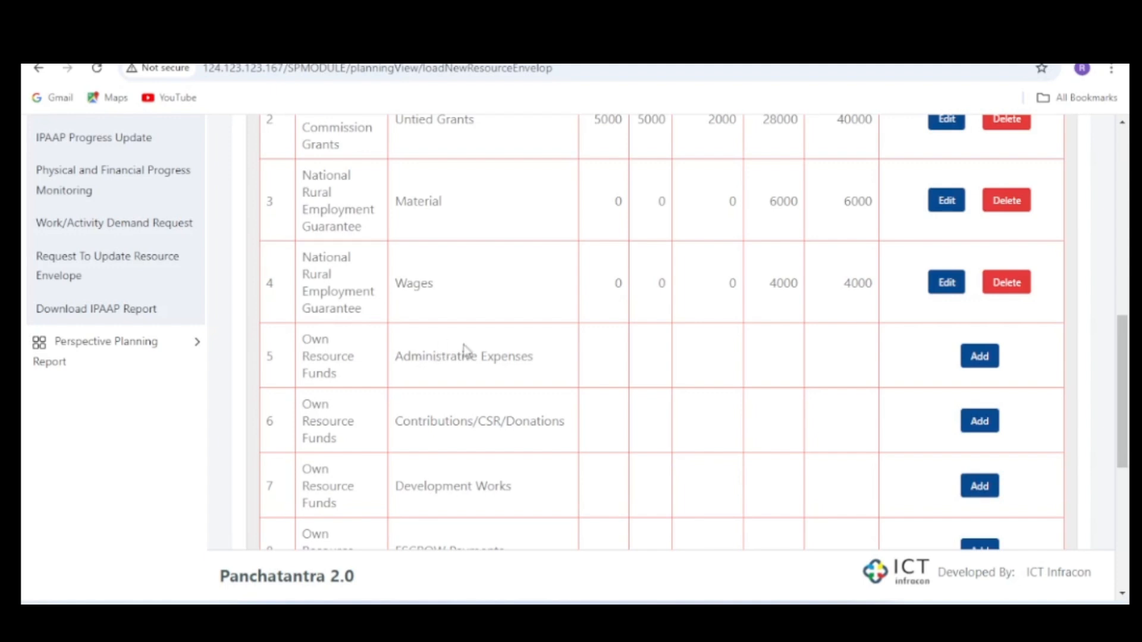
{"action": "left_click", "coordinate": [983, 357]}
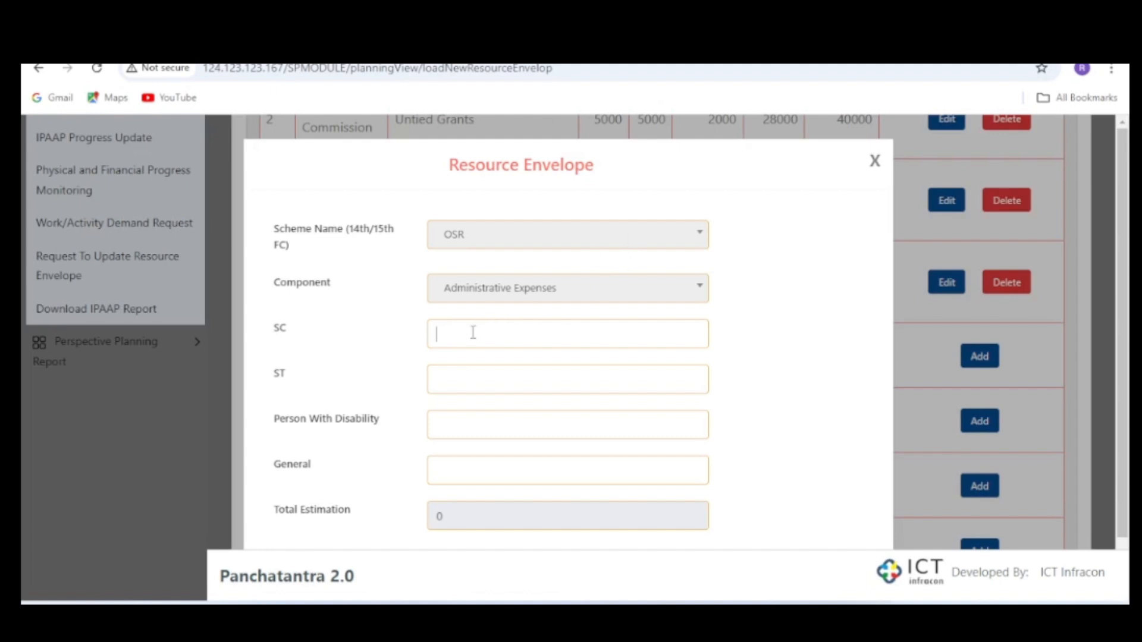
{"action": "type", "text": "0"}
{"action": "left_click", "coordinate": [471, 382]}
{"action": "type", "text": "0"}
{"action": "left_click", "coordinate": [462, 426]}
{"action": "type", "text": "0"}
{"action": "left_click", "coordinate": [452, 475]}
{"action": "type", "text": "100000"}
{"action": "left_click", "coordinate": [788, 408]}
{"action": "scroll", "coordinate": [787, 411], "scroll_direction": "down", "scroll_amount": 1}
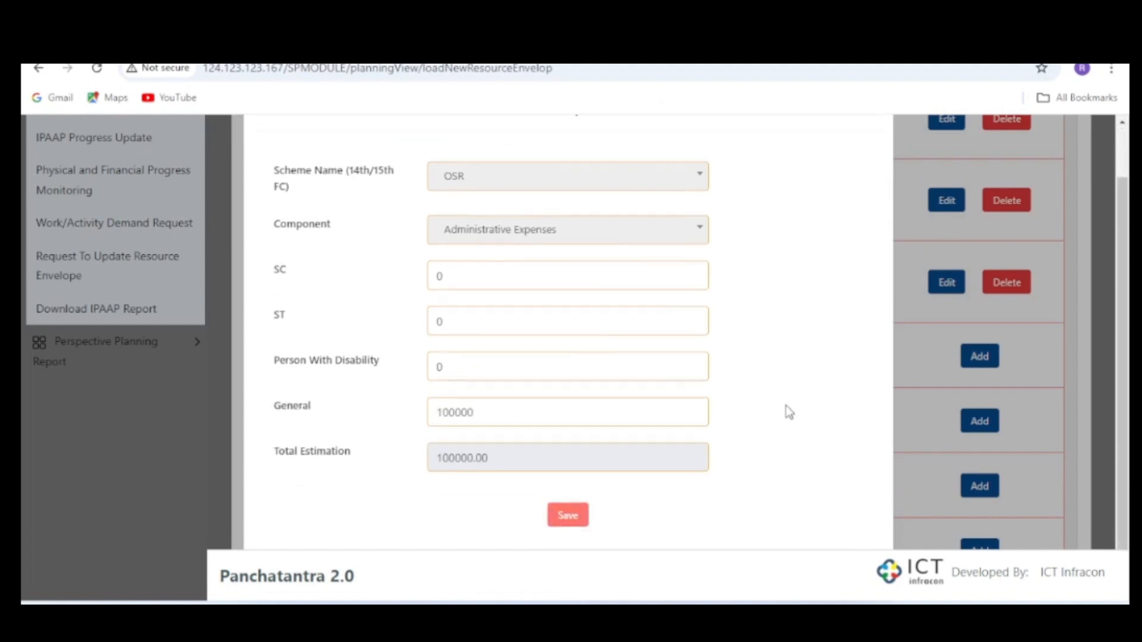
{"action": "left_click", "coordinate": [572, 516]}
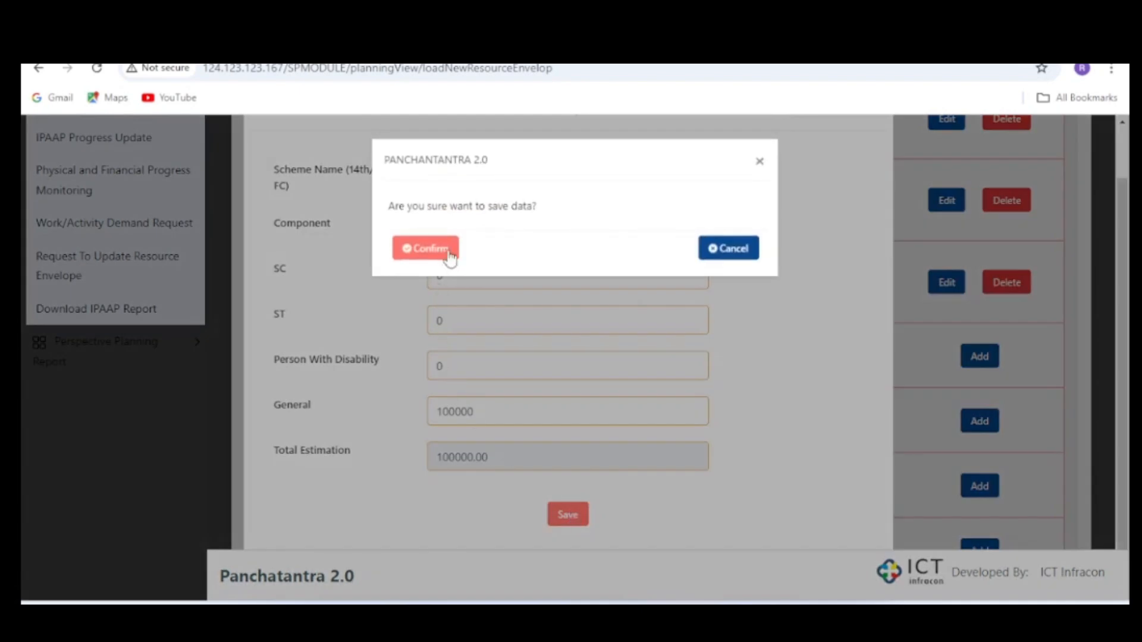
{"action": "left_click", "coordinate": [450, 257]}
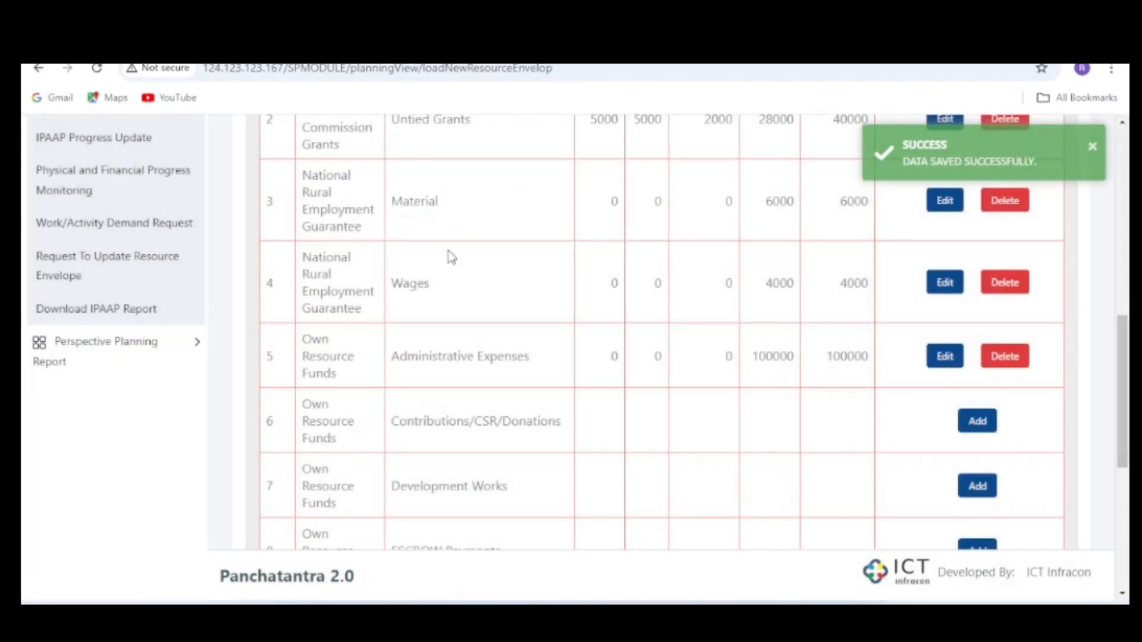
- Add the Own Resource Funds Contributions/CSR/Donations envelope with 0 for SC, ST, Person With Disability and General, confirming the save
{"action": "left_click", "coordinate": [985, 421]}
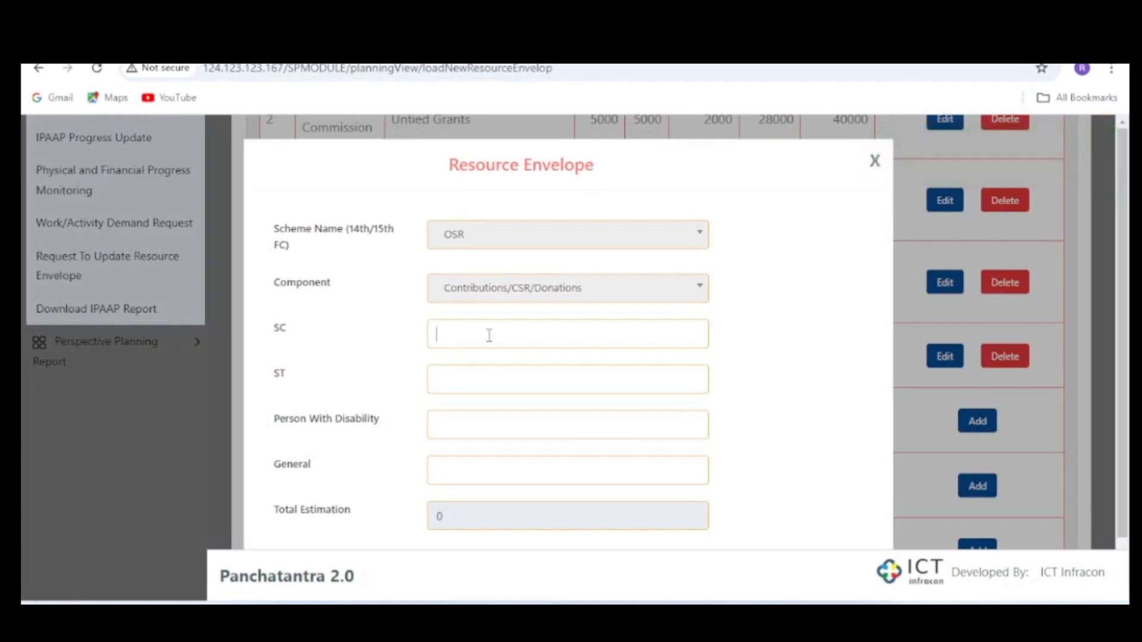
{"action": "type", "text": "00"}
{"action": "key", "text": "Tab"}
{"action": "type", "text": "0"}
{"action": "key", "text": "Tab"}
{"action": "type", "text": "0"}
{"action": "scroll", "coordinate": [738, 369], "scroll_direction": "down", "scroll_amount": 1}
{"action": "key", "text": "shift+Tab"}
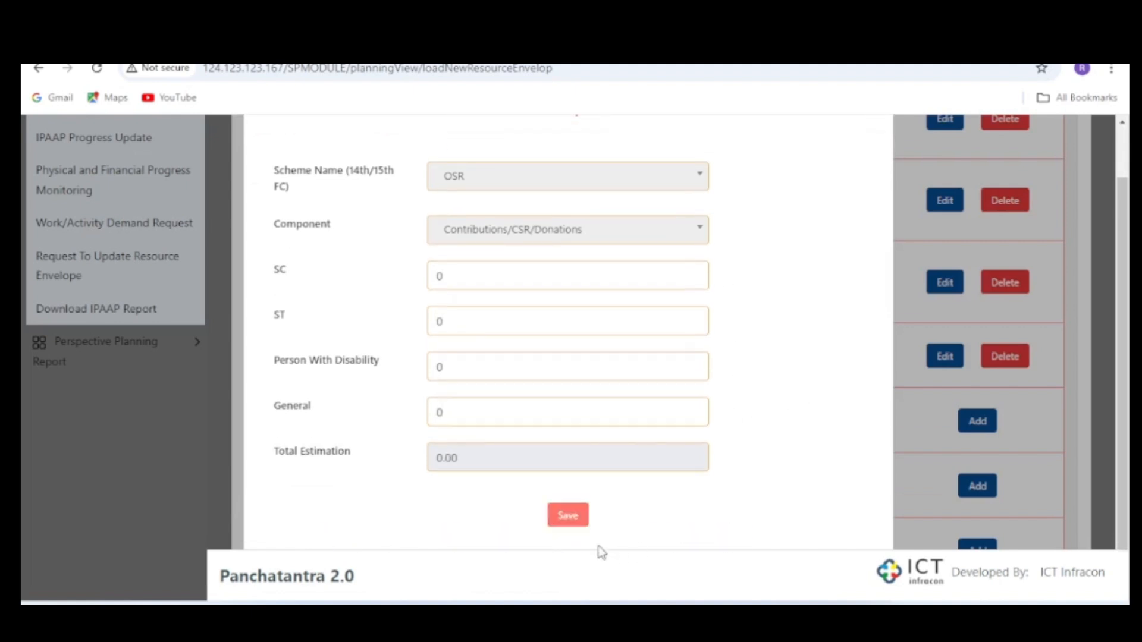
{"action": "left_click", "coordinate": [570, 518]}
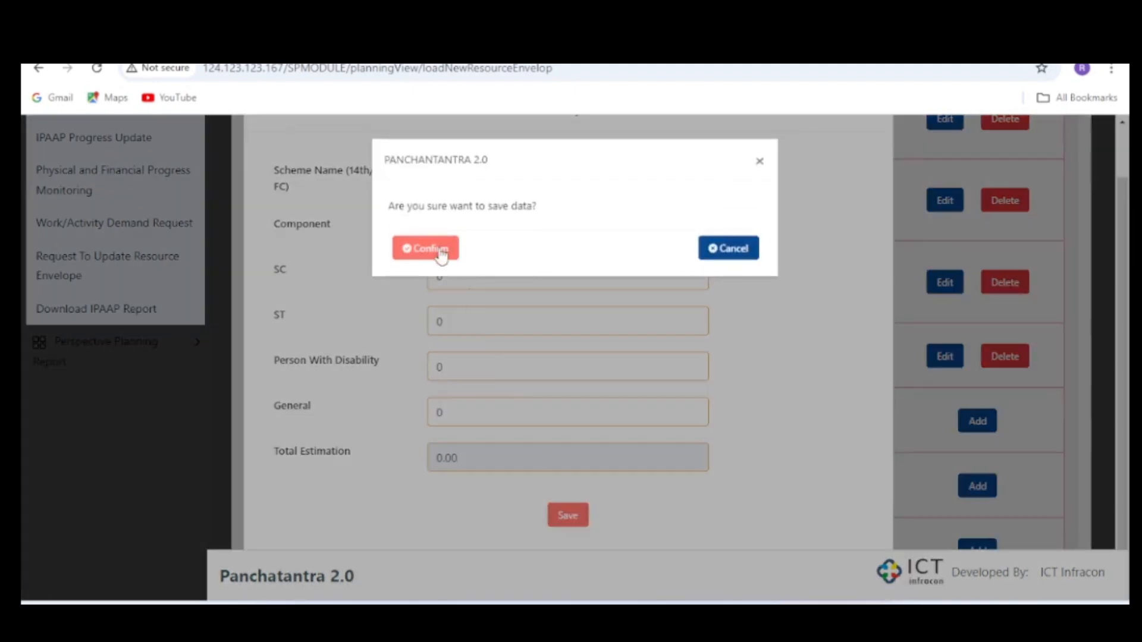
{"action": "left_click", "coordinate": [443, 249]}
- Fill in the Own Resource Funds Development Works envelope with SC 5000, ST 5000, Person With Disability 4000 and General 10000
{"action": "scroll", "coordinate": [606, 455], "scroll_direction": "down", "scroll_amount": 3}
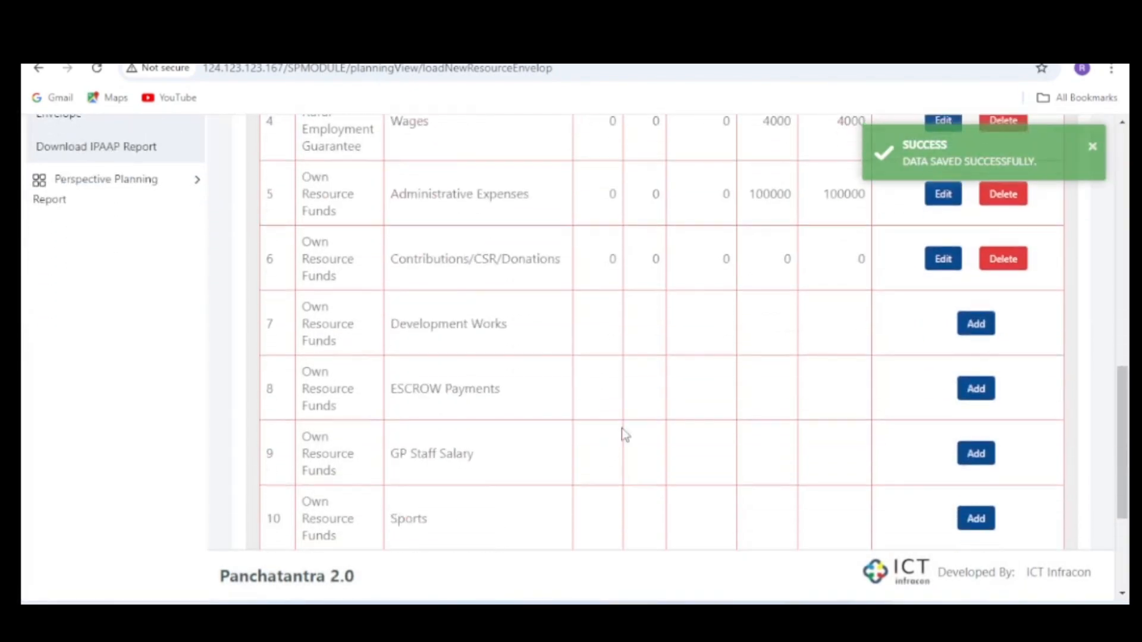
{"action": "left_click", "coordinate": [977, 324]}
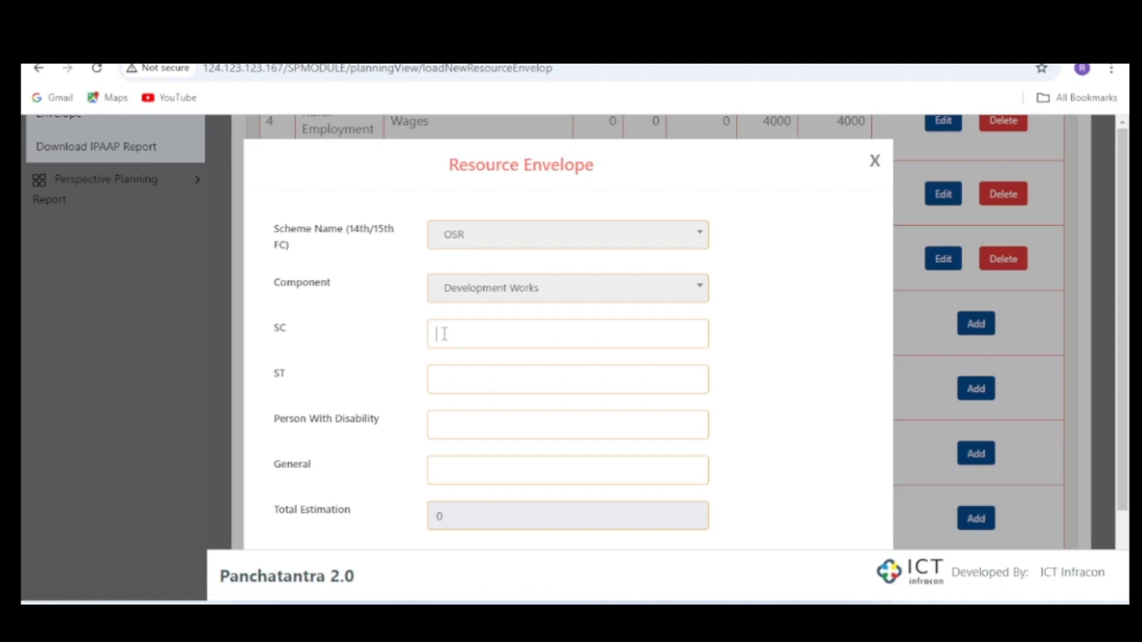
{"action": "type", "text": "5000"}
{"action": "left_click", "coordinate": [468, 383]}
{"action": "type", "text": "5000"}
{"action": "left_click", "coordinate": [471, 427]}
{"action": "type", "text": "4000"}
{"action": "left_click", "coordinate": [487, 476]}
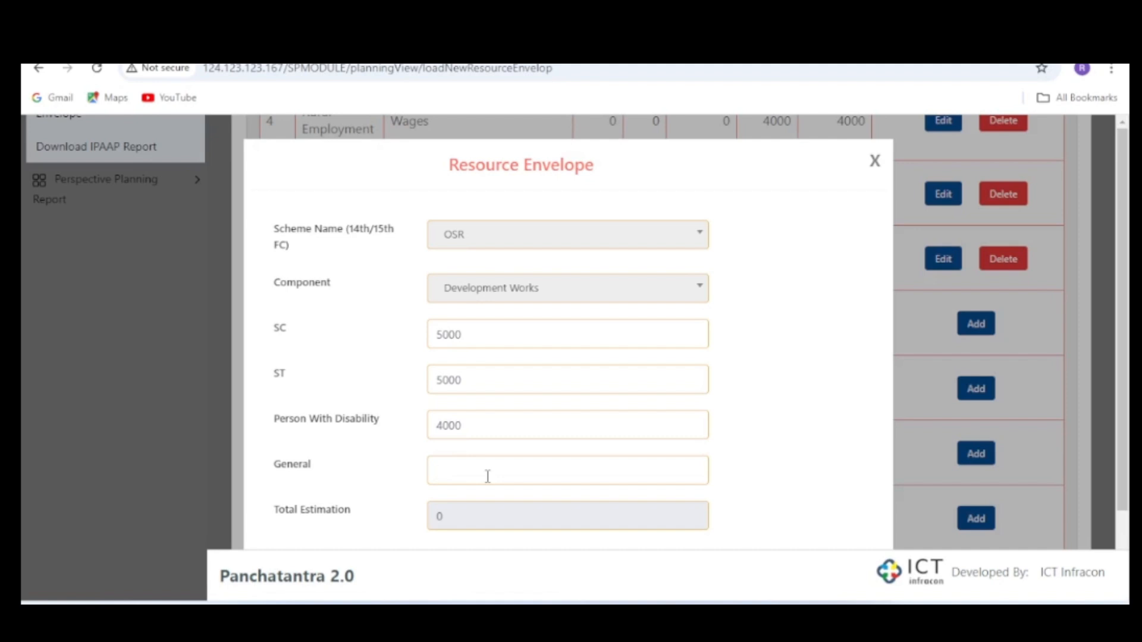
{"action": "type", "text": "0000"}
{"action": "left_click", "coordinate": [772, 412]}
{"action": "scroll", "coordinate": [773, 410], "scroll_direction": "down", "scroll_amount": 2}
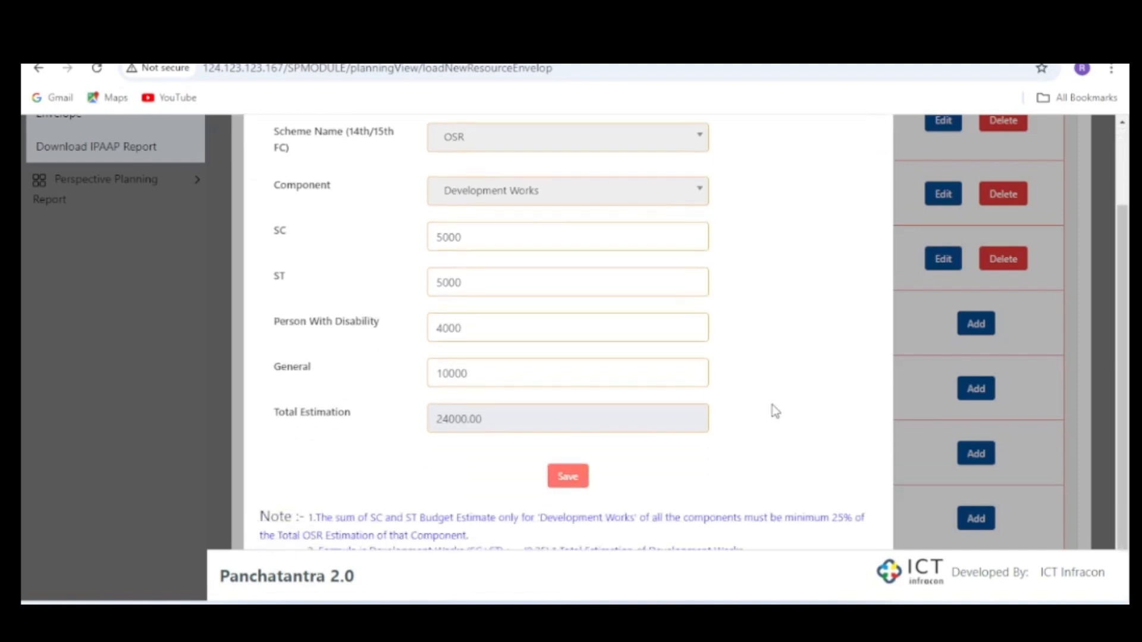
- Save the Development Works envelope and confirm the save
{"action": "left_click", "coordinate": [563, 476]}
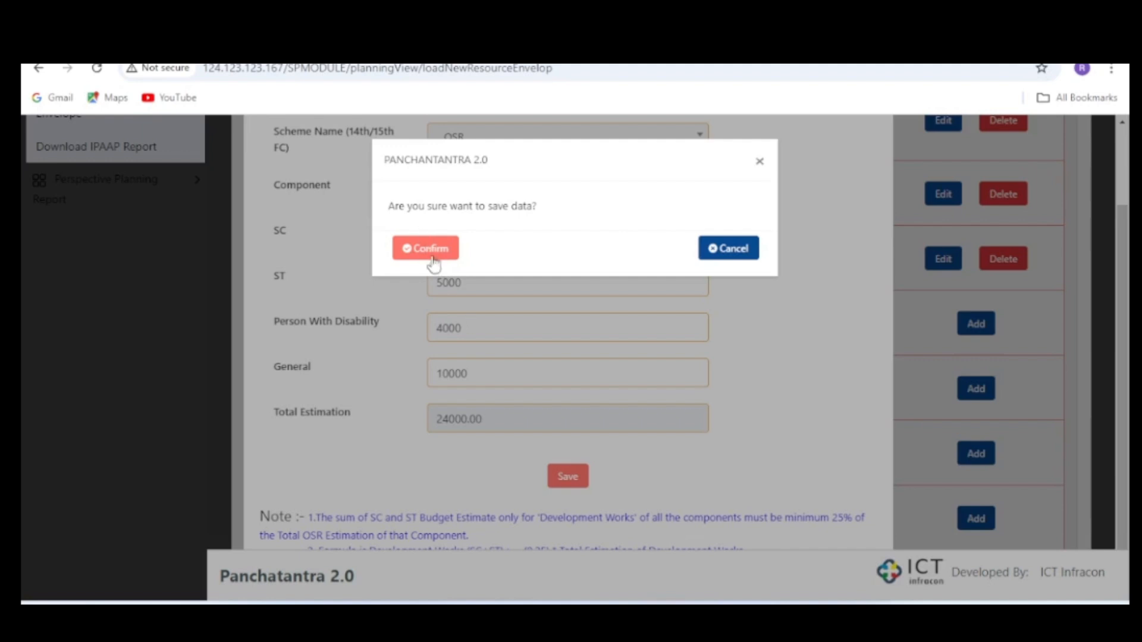
{"action": "left_click", "coordinate": [739, 255]}
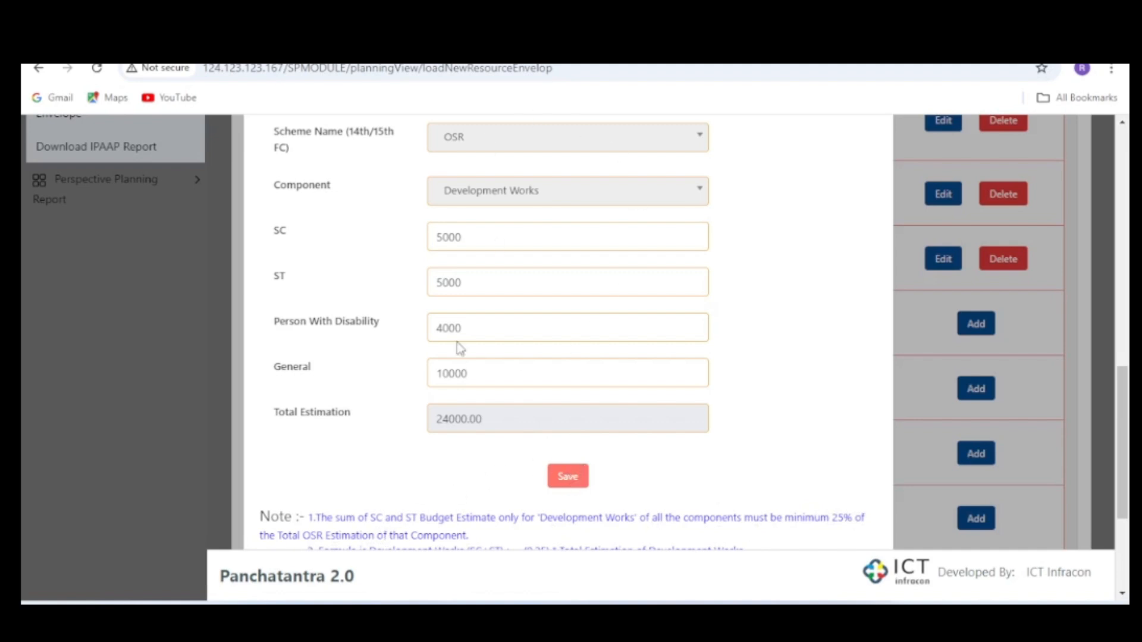
{"action": "left_click", "coordinate": [568, 477]}
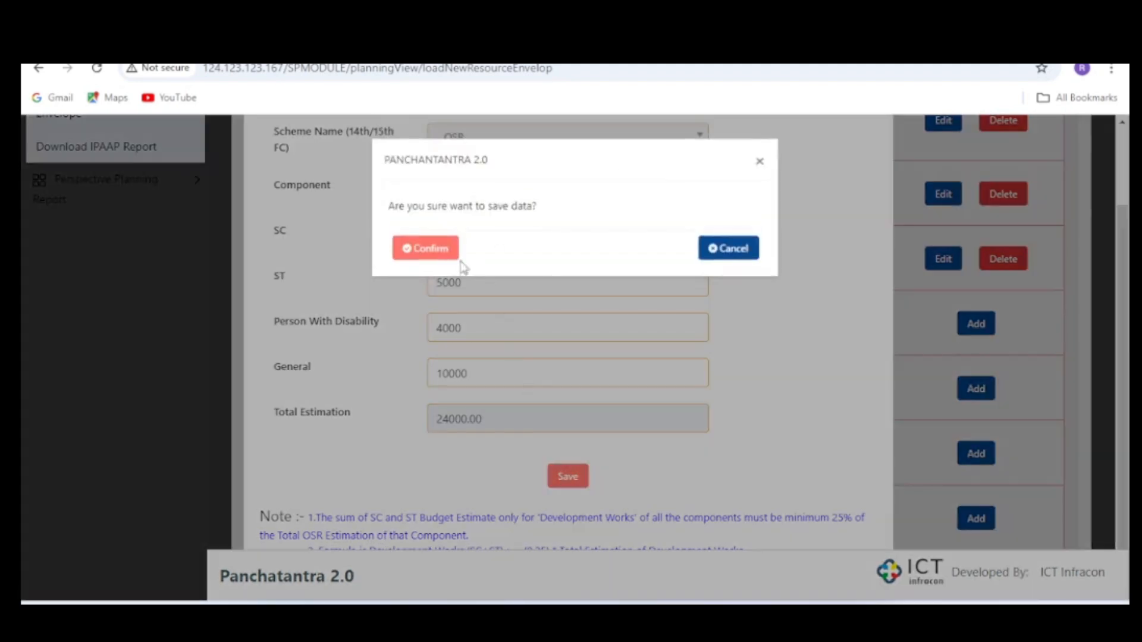
{"action": "left_click", "coordinate": [441, 252]}
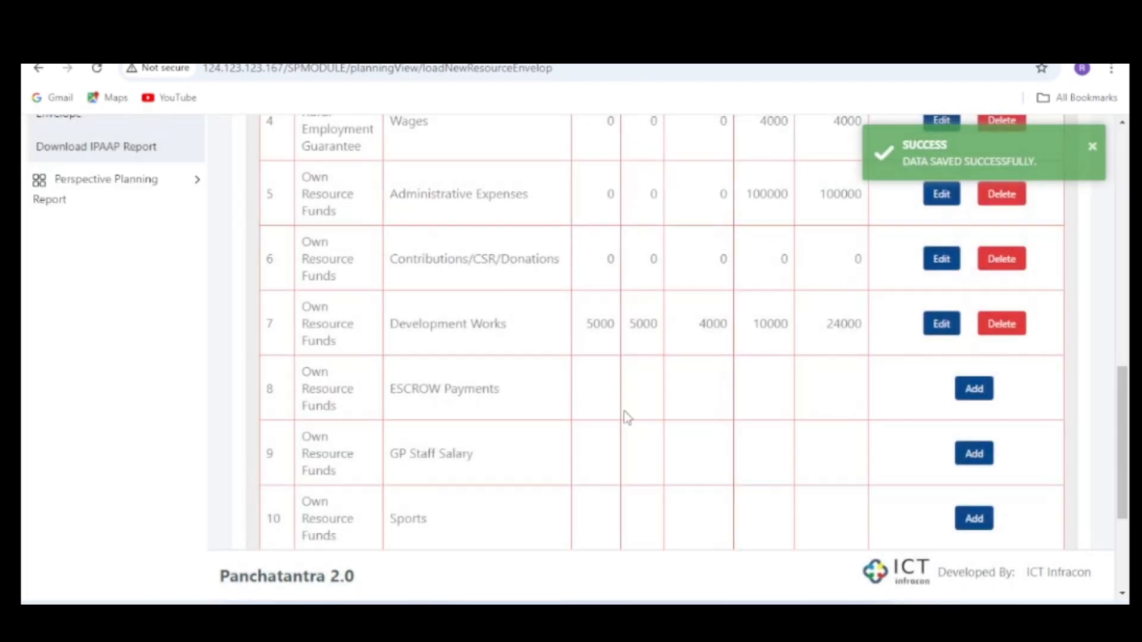
- Add the Own Resource Funds ESCROW Payments envelope with SC, ST and Person With Disability 0 and General 1000, confirming the save
{"action": "left_click", "coordinate": [972, 389]}
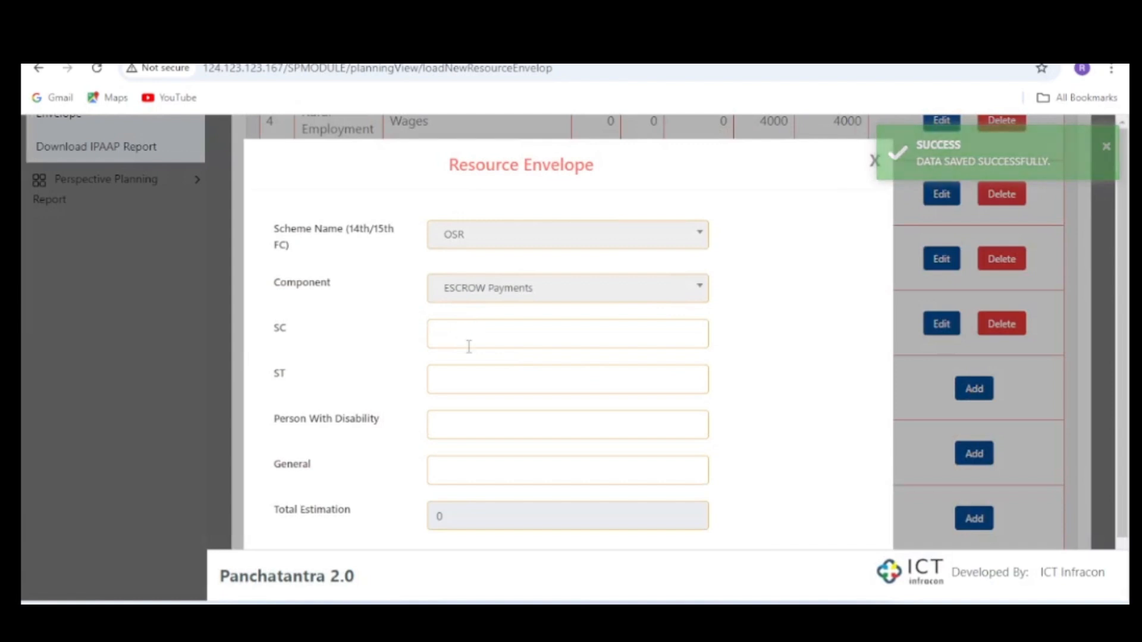
{"action": "left_click", "coordinate": [457, 335]}
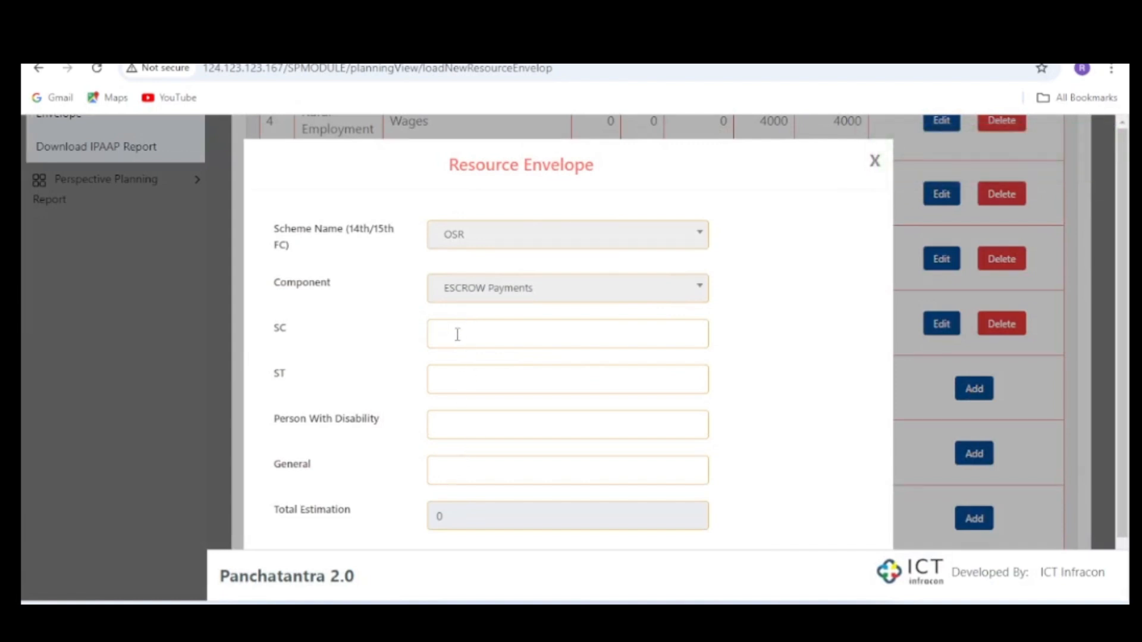
{"action": "type", "text": "0"}
{"action": "left_click", "coordinate": [478, 379]}
{"action": "type", "text": "0"}
{"action": "left_click", "coordinate": [478, 468]}
{"action": "type", "text": "100"}
{"action": "left_click", "coordinate": [791, 420]}
{"action": "scroll", "coordinate": [750, 443], "scroll_direction": "down", "scroll_amount": 1}
{"action": "left_click", "coordinate": [560, 518]}
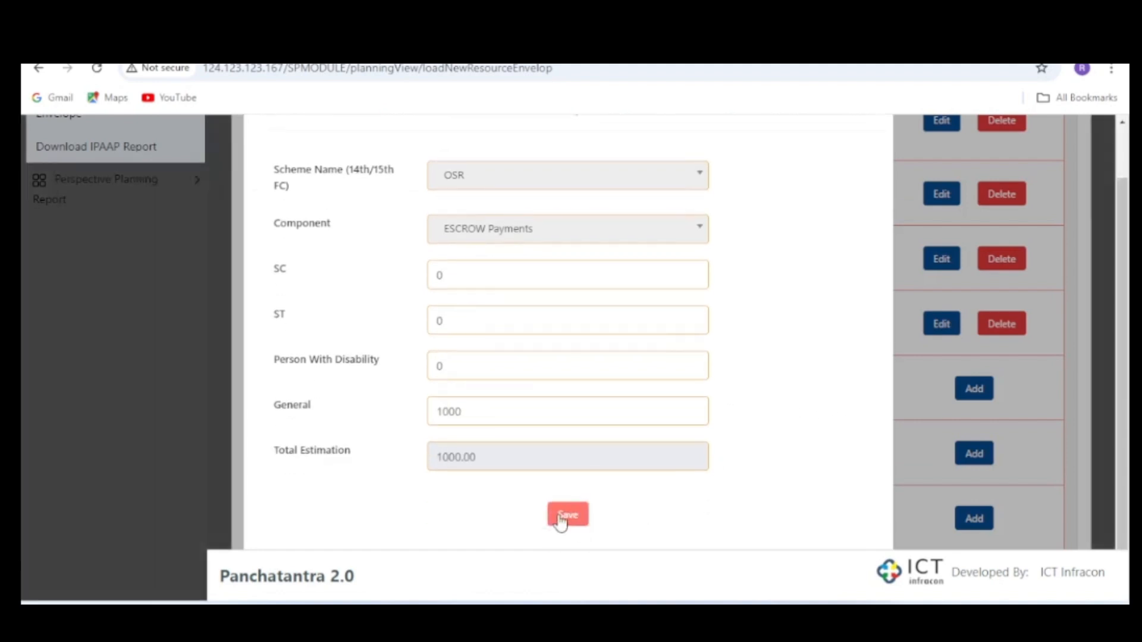
{"action": "left_click", "coordinate": [427, 250]}
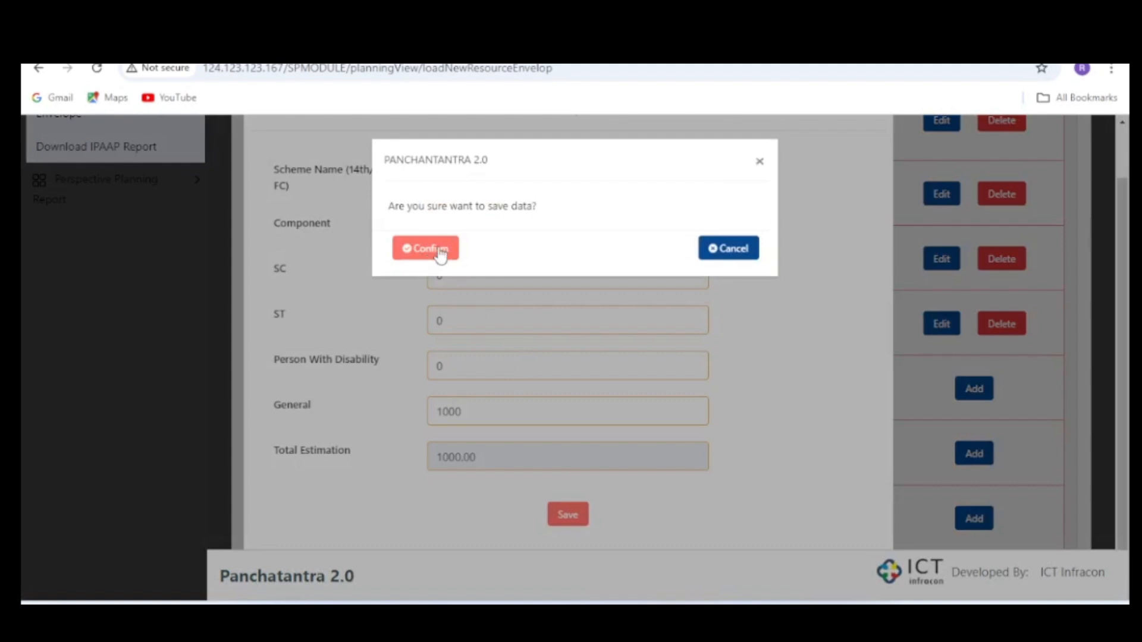
- Add the Own Resource Funds GP Staff Salary envelope with SC, ST and Person With Disability 0 and General 1000, confirming the save
{"action": "scroll", "coordinate": [773, 387], "scroll_direction": "down", "scroll_amount": 1}
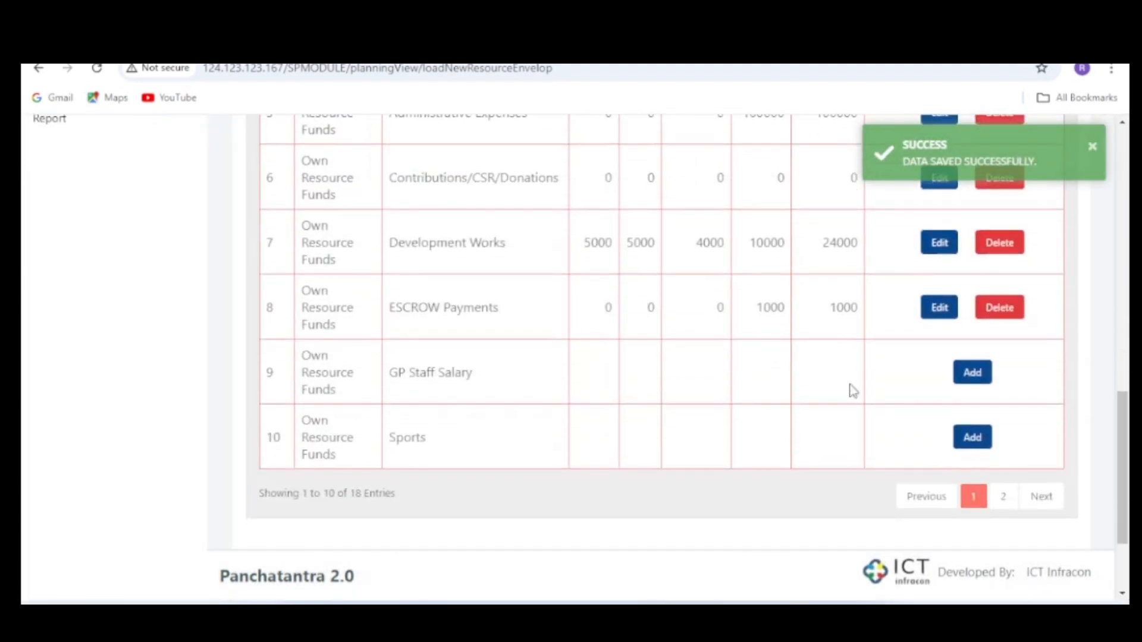
{"action": "left_click", "coordinate": [979, 376]}
{"action": "left_click", "coordinate": [453, 337]}
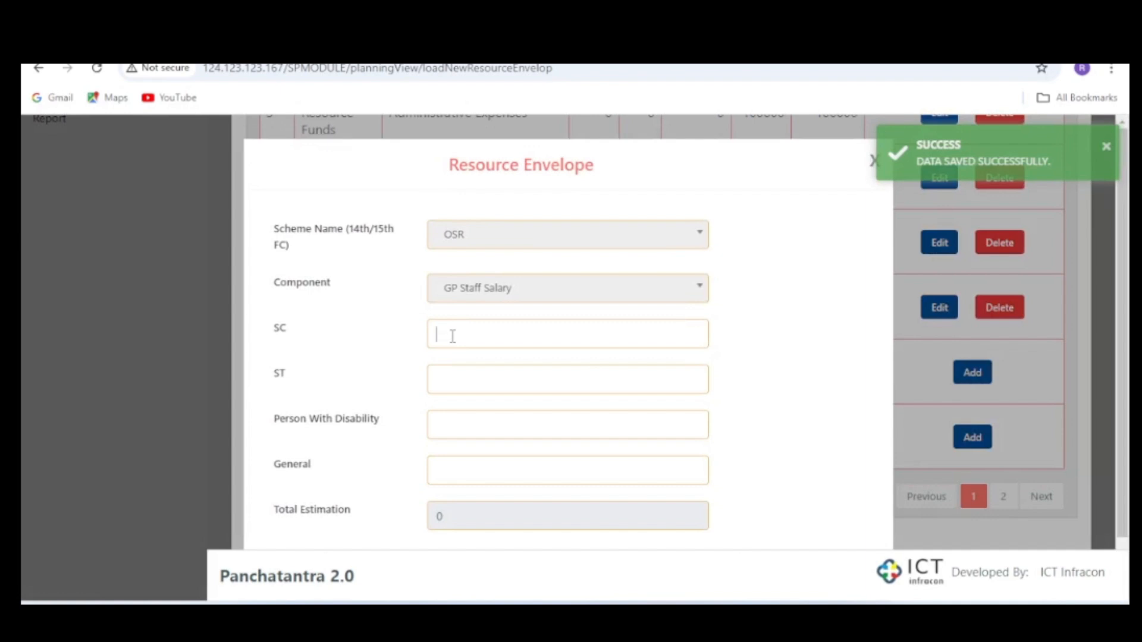
{"action": "type", "text": "0"}
{"action": "key", "text": "Tab"}
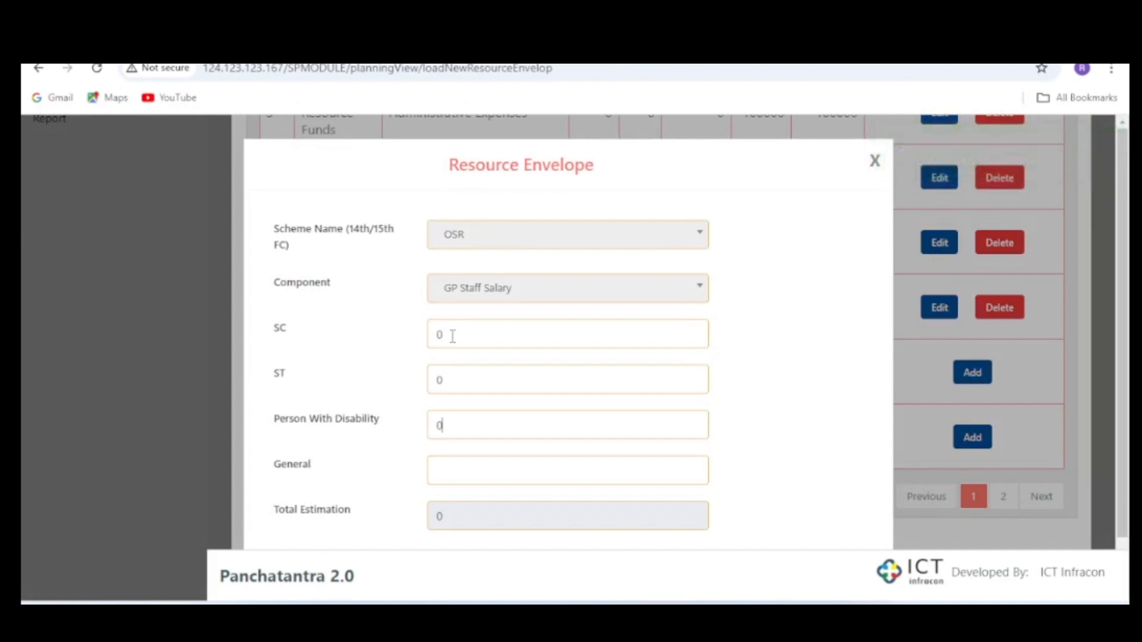
{"action": "type", "text": "1000"}
{"action": "scroll", "coordinate": [791, 385], "scroll_direction": "down", "scroll_amount": 1}
{"action": "left_click", "coordinate": [572, 516]}
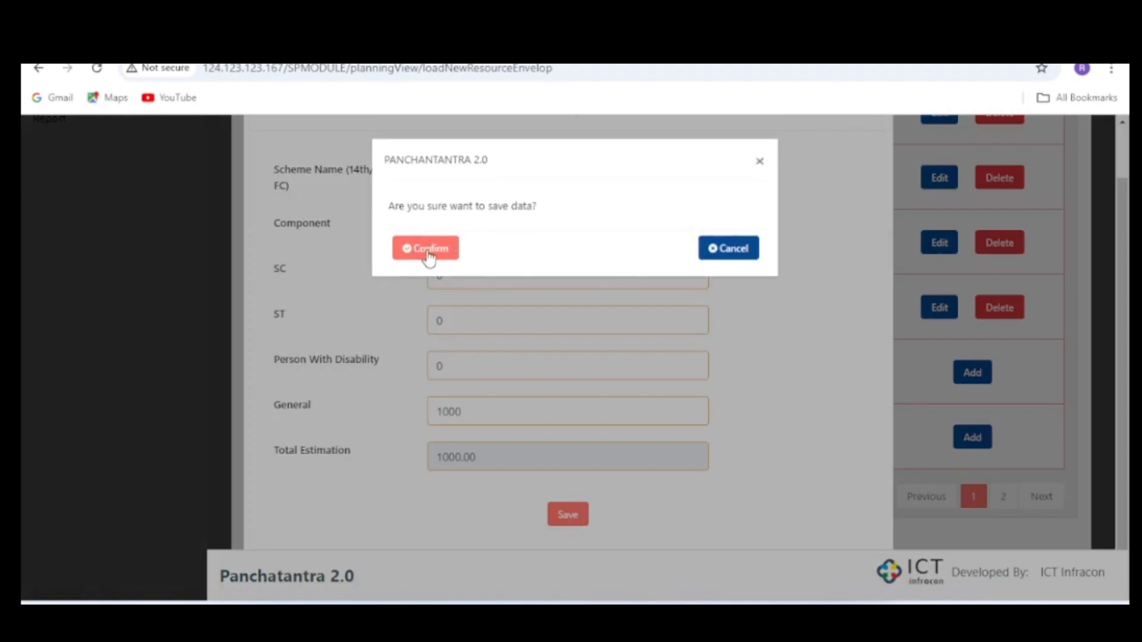
{"action": "left_click", "coordinate": [427, 254]}
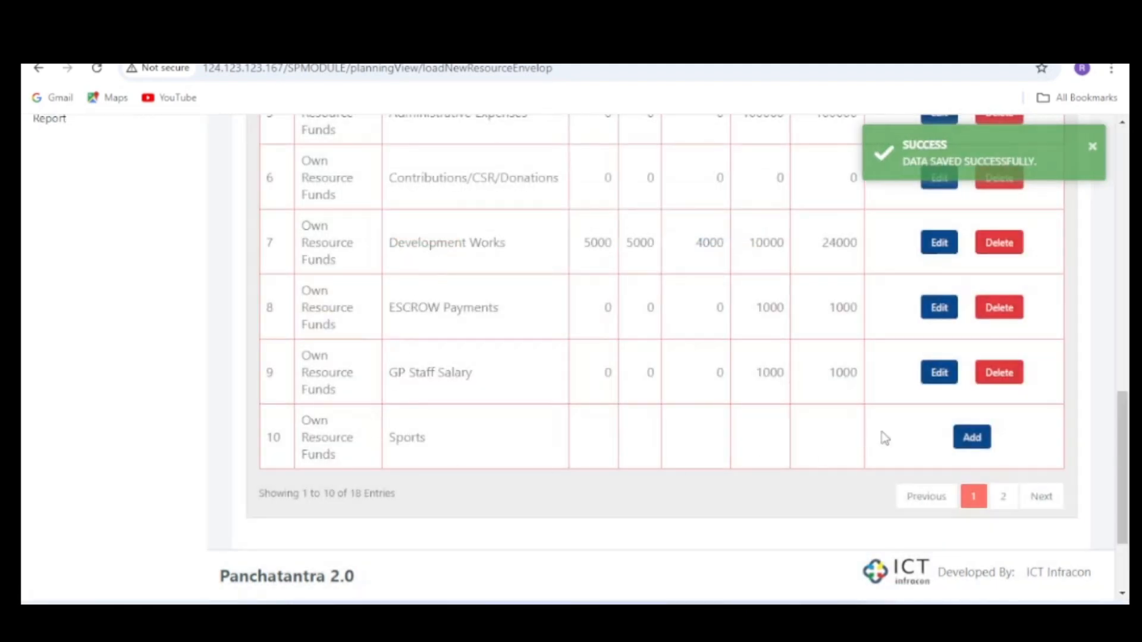
- Add the Own Resource Funds Sports envelope with SC 0, ST 0, Person With Disability 4000 and General 5000, confirming the save
{"action": "left_click", "coordinate": [973, 437]}
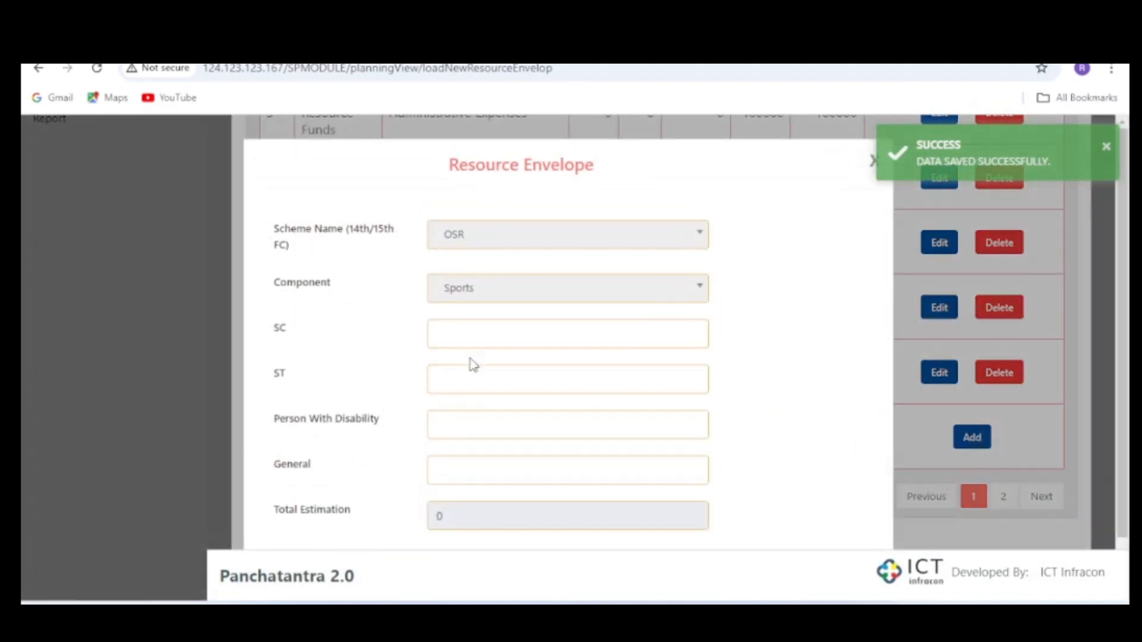
{"action": "left_click", "coordinate": [480, 335]}
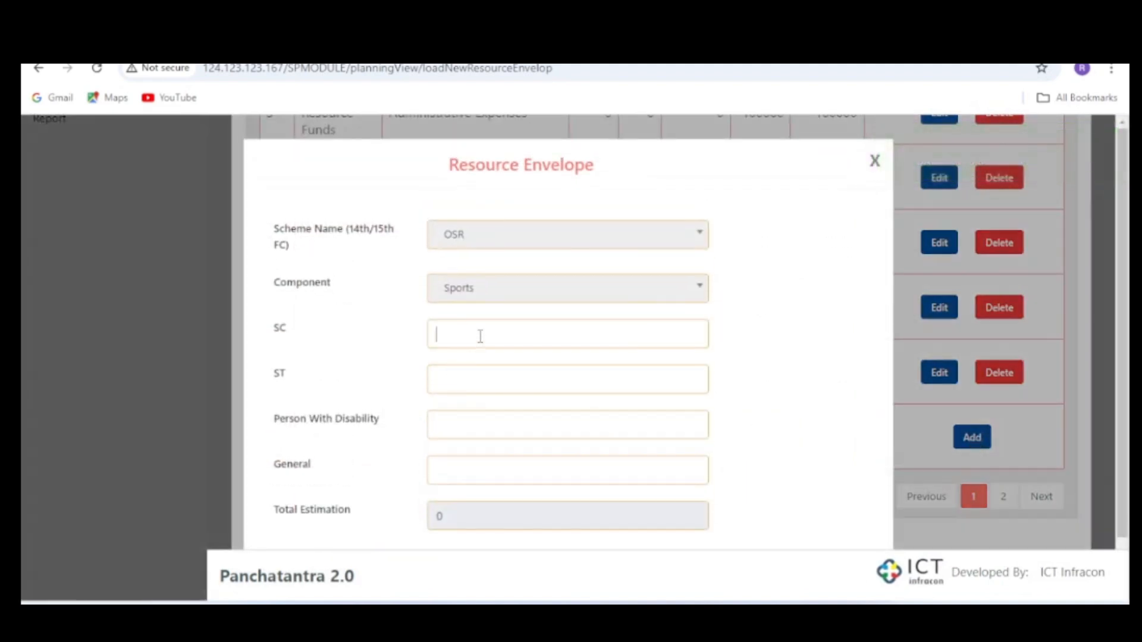
{"action": "type", "text": "0"}
{"action": "type", "text": "4000"}
{"action": "type", "text": "5000"}
{"action": "left_click", "coordinate": [777, 401]}
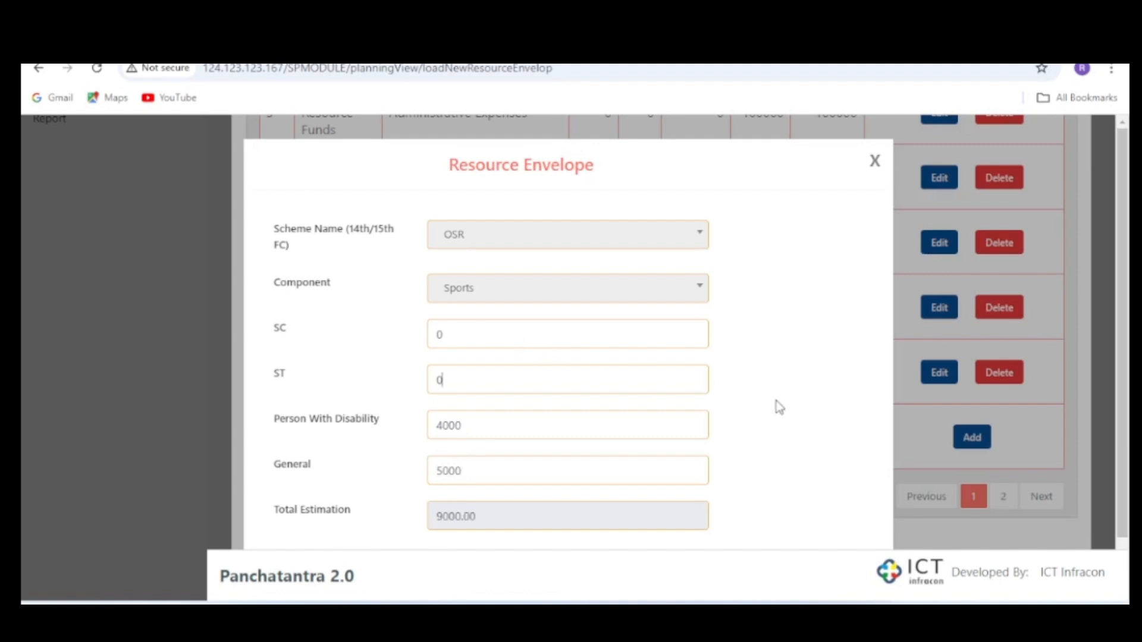
{"action": "scroll", "coordinate": [777, 401], "scroll_direction": "down", "scroll_amount": 1}
{"action": "left_click", "coordinate": [566, 518]}
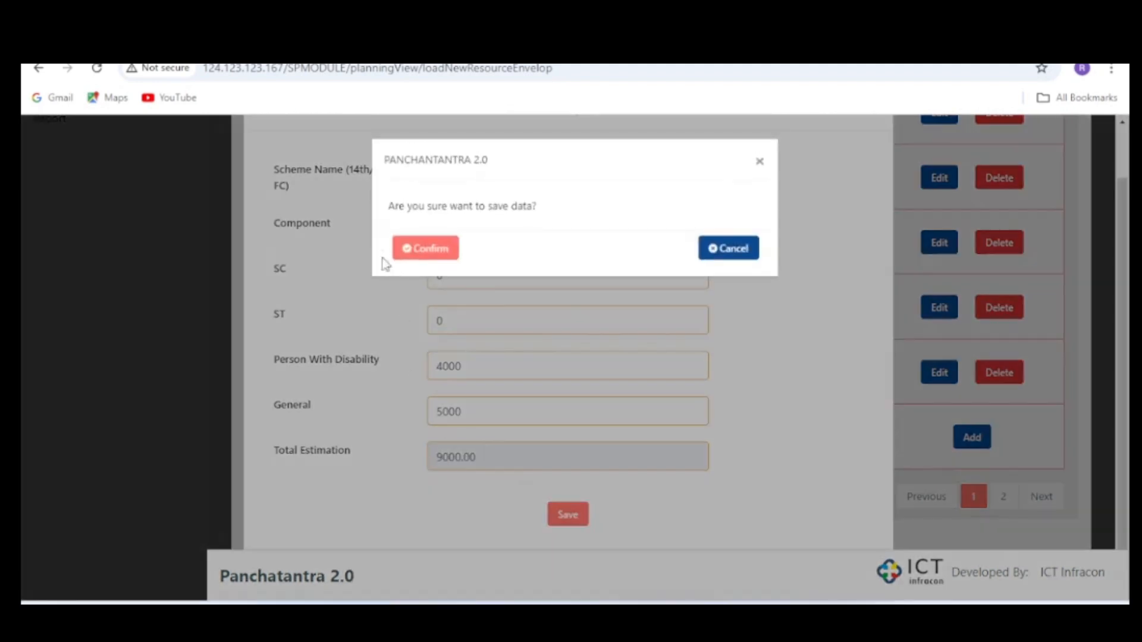
{"action": "left_click", "coordinate": [429, 250]}
- Open the RWS Maintenance Grants entry on page 2 for editing, save it with all amounts at 0 and confirm
{"action": "scroll", "coordinate": [740, 408], "scroll_direction": "down", "scroll_amount": 1}
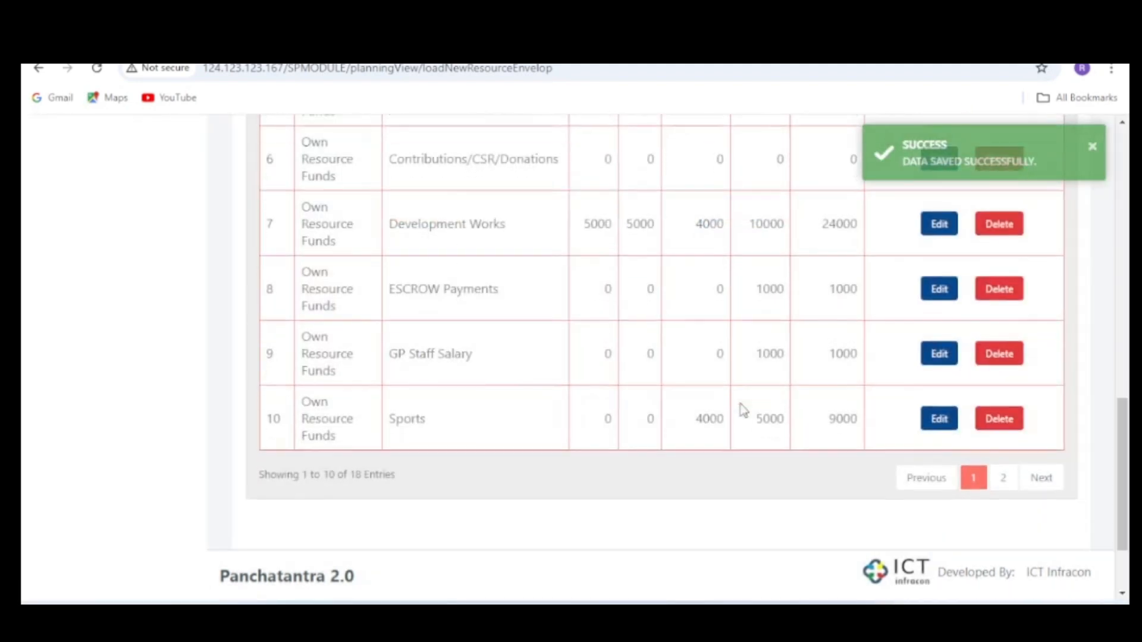
{"action": "left_click", "coordinate": [1006, 442]}
{"action": "scroll", "coordinate": [501, 319], "scroll_direction": "up", "scroll_amount": 10}
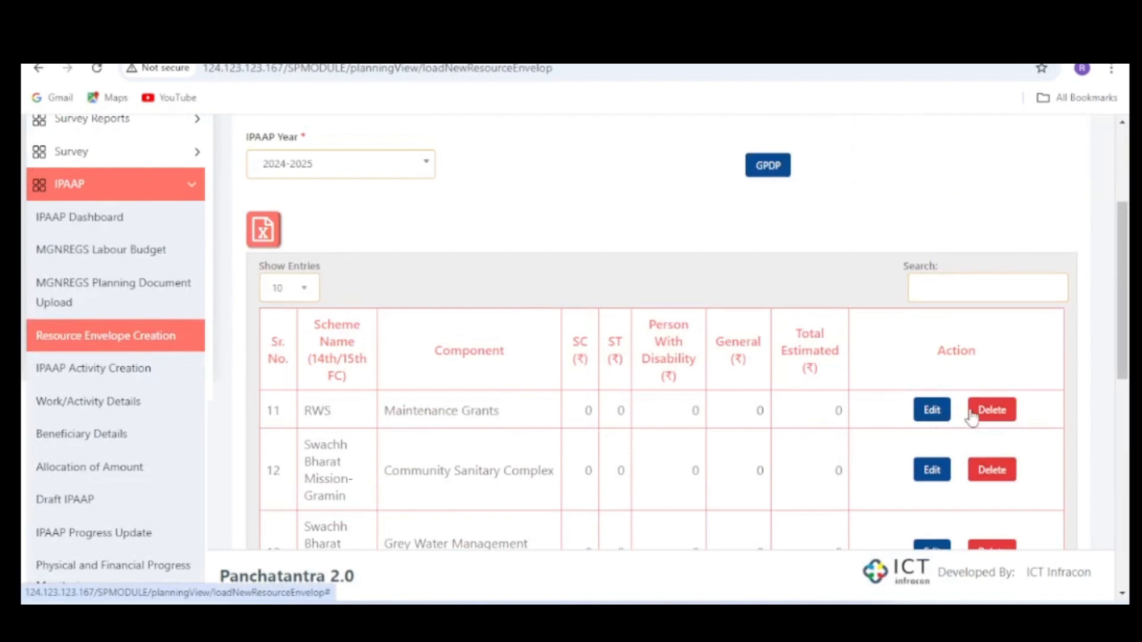
{"action": "left_click", "coordinate": [931, 412]}
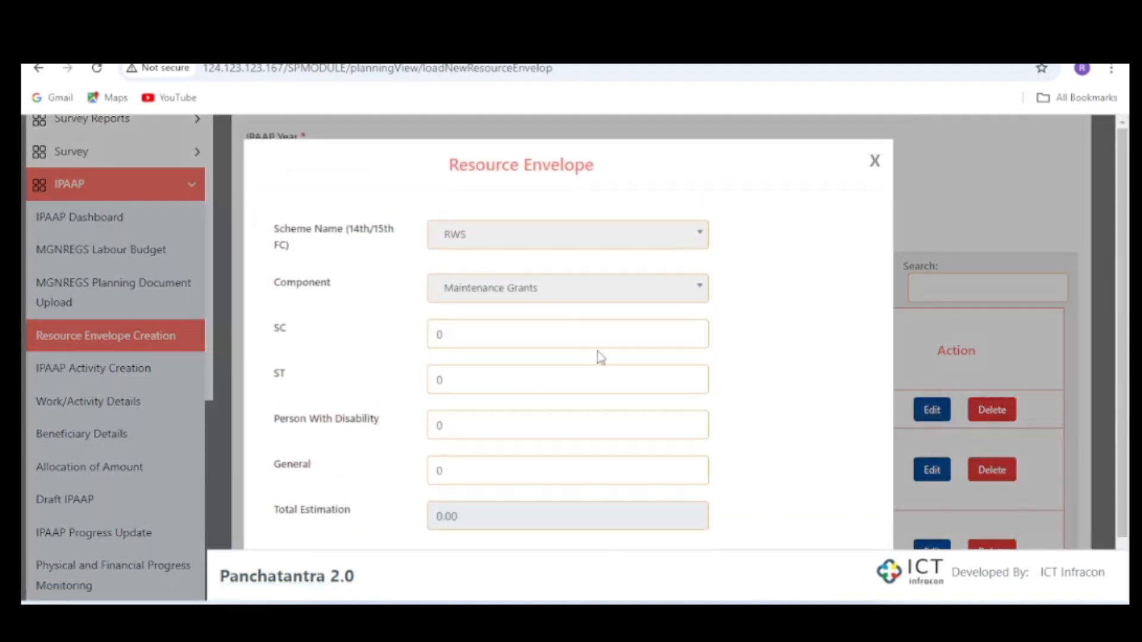
{"action": "scroll", "coordinate": [571, 505], "scroll_direction": "down", "scroll_amount": 1}
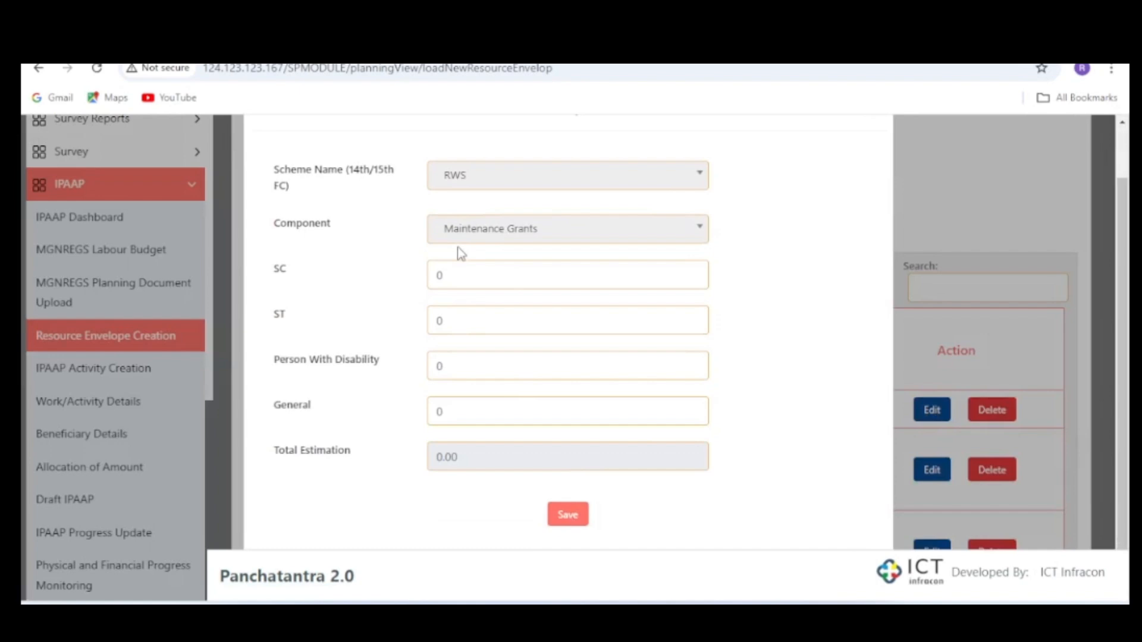
{"action": "left_click", "coordinate": [568, 522]}
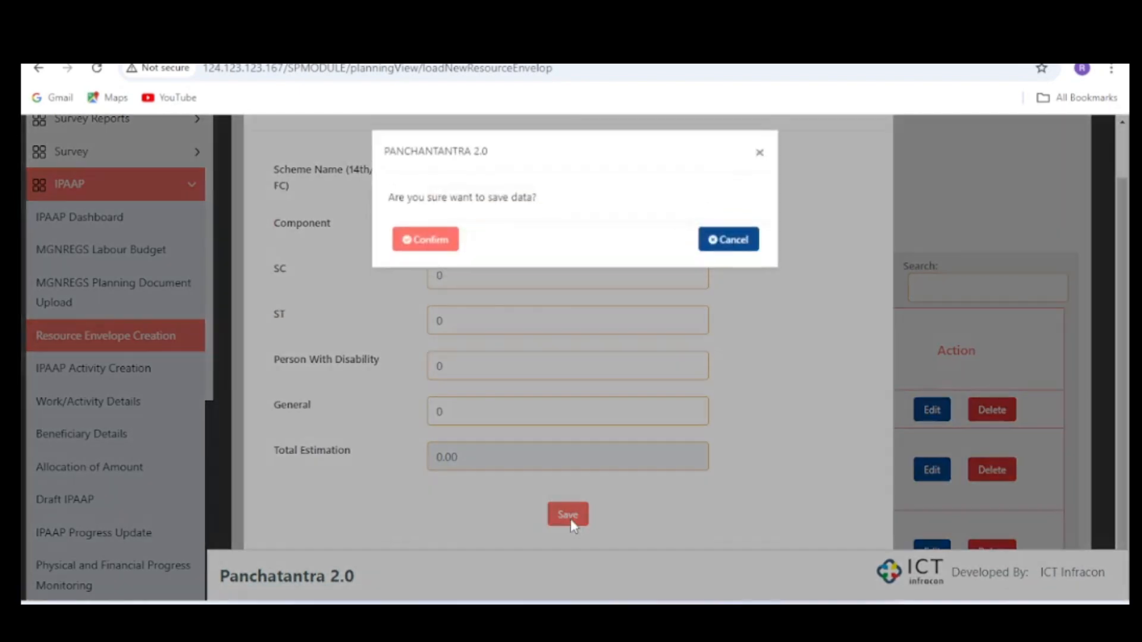
{"action": "left_click", "coordinate": [409, 247]}
- Add the Statutory Grants ESCROW Payments envelope on page 2 with SC, ST and Person With Disability 0 and General 10000, confirming the save
{"action": "scroll", "coordinate": [612, 357], "scroll_direction": "down", "scroll_amount": 10}
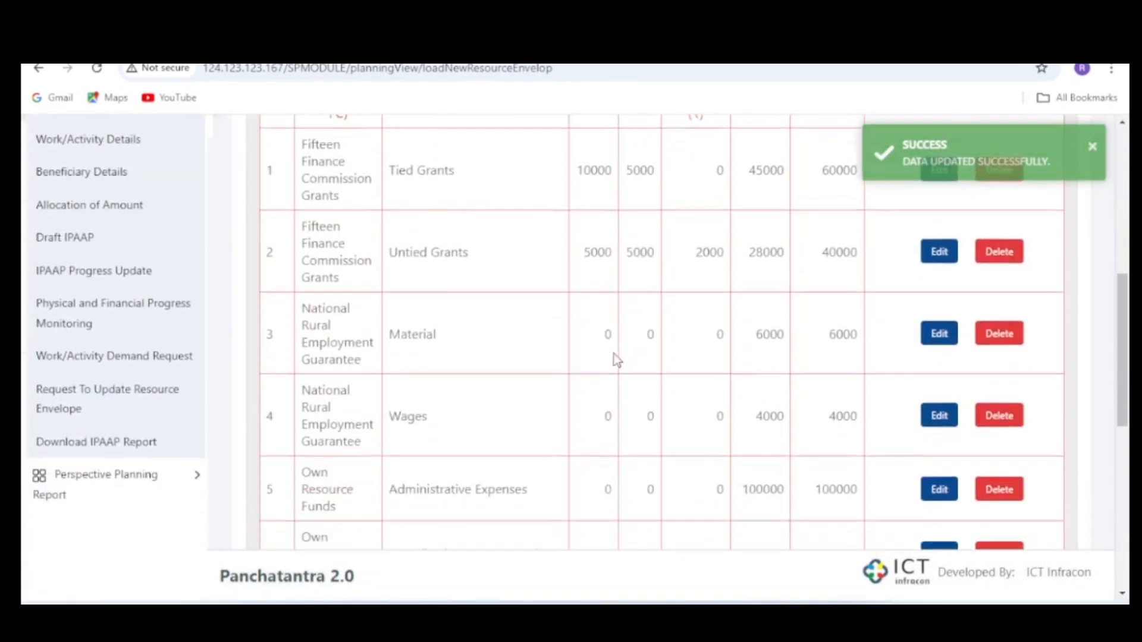
{"action": "left_click", "coordinate": [1018, 493]}
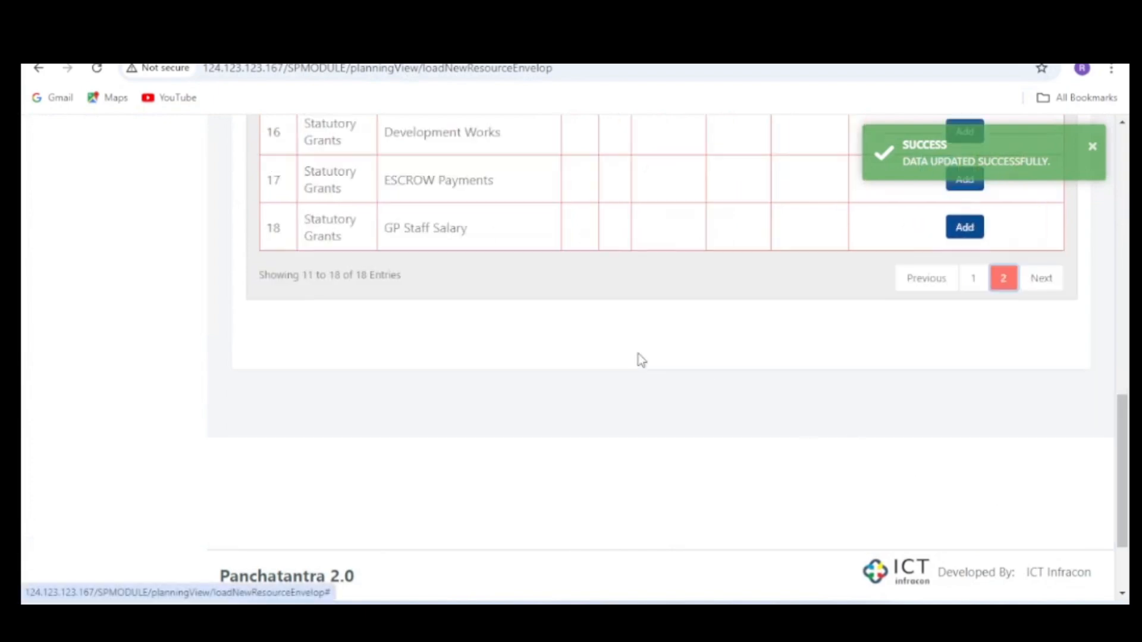
{"action": "scroll", "coordinate": [640, 360], "scroll_direction": "up", "scroll_amount": 8}
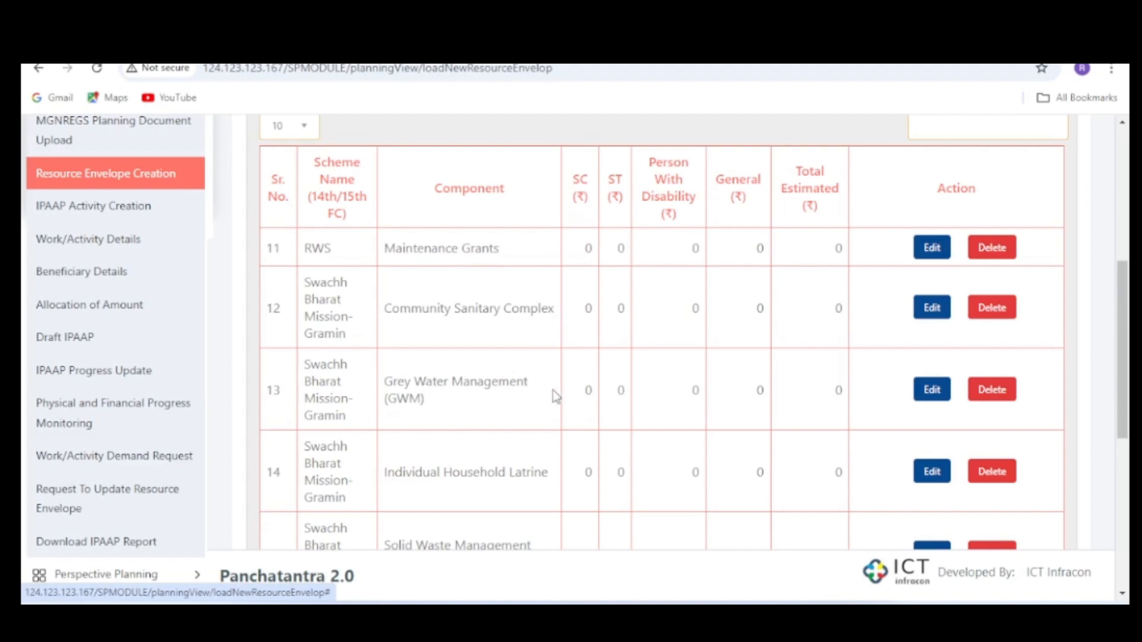
{"action": "scroll", "coordinate": [723, 394], "scroll_direction": "down", "scroll_amount": 3}
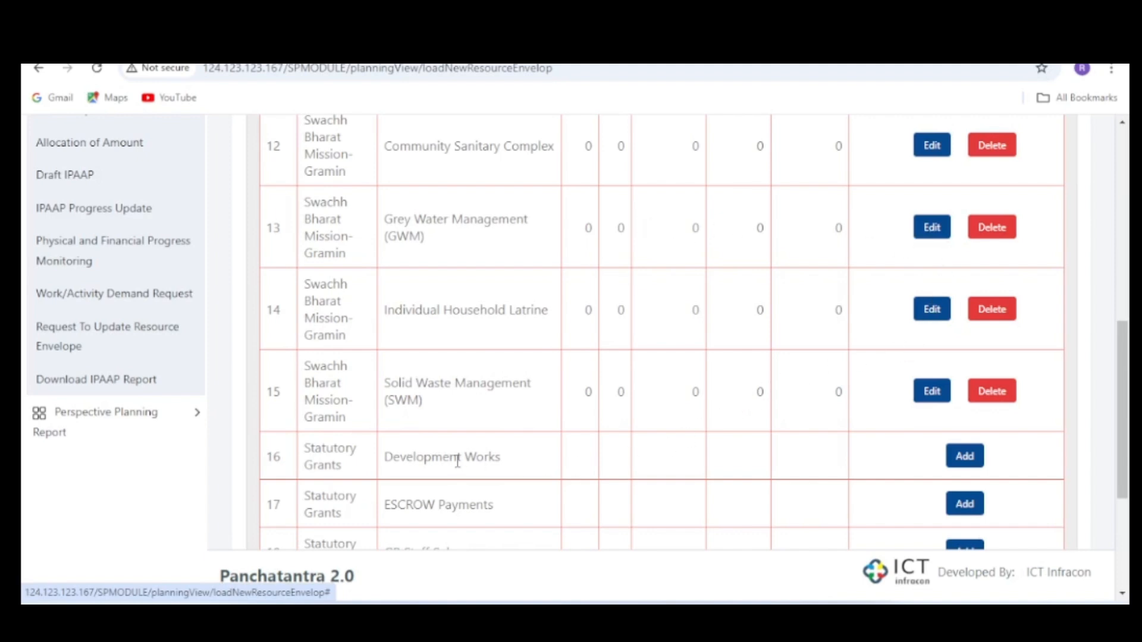
{"action": "scroll", "coordinate": [485, 458], "scroll_direction": "down", "scroll_amount": 2}
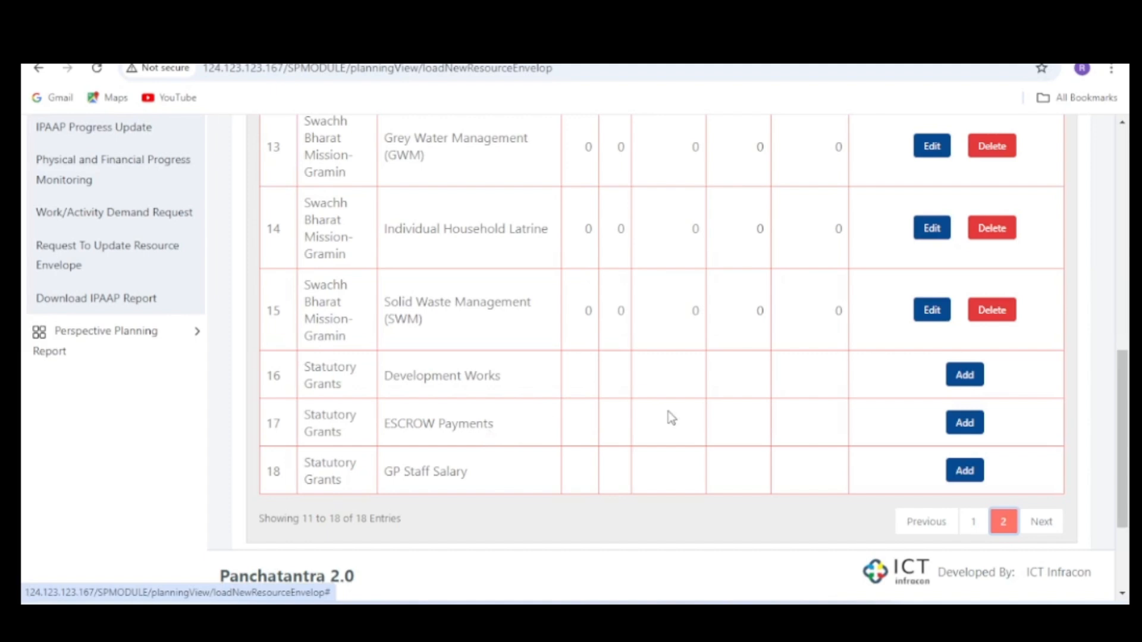
{"action": "left_click", "coordinate": [965, 425]}
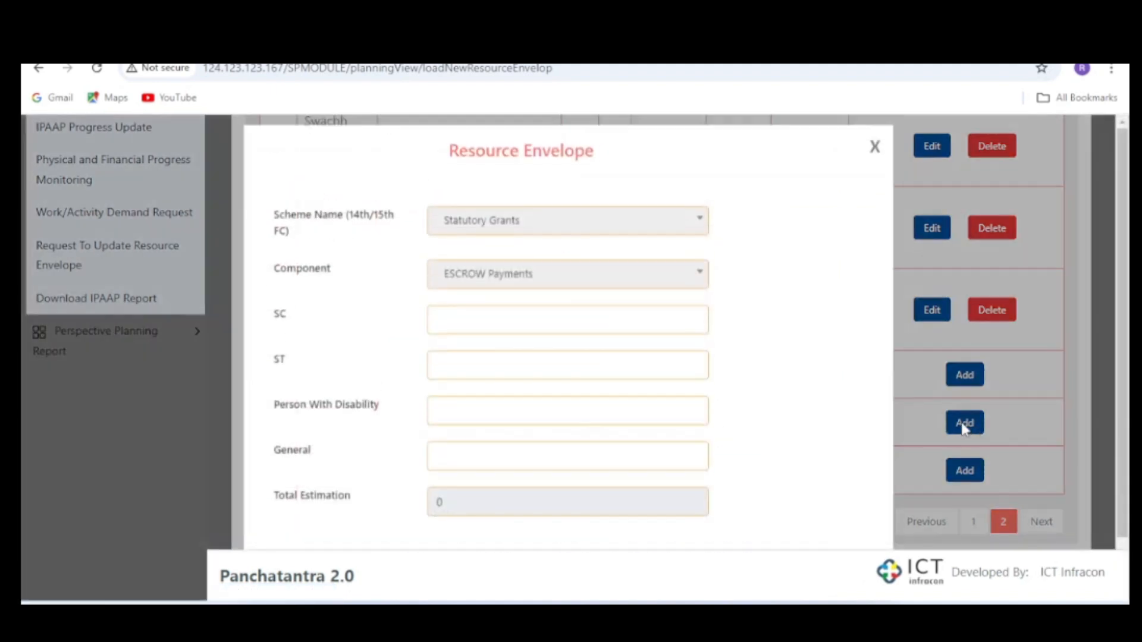
{"action": "left_click", "coordinate": [462, 333]}
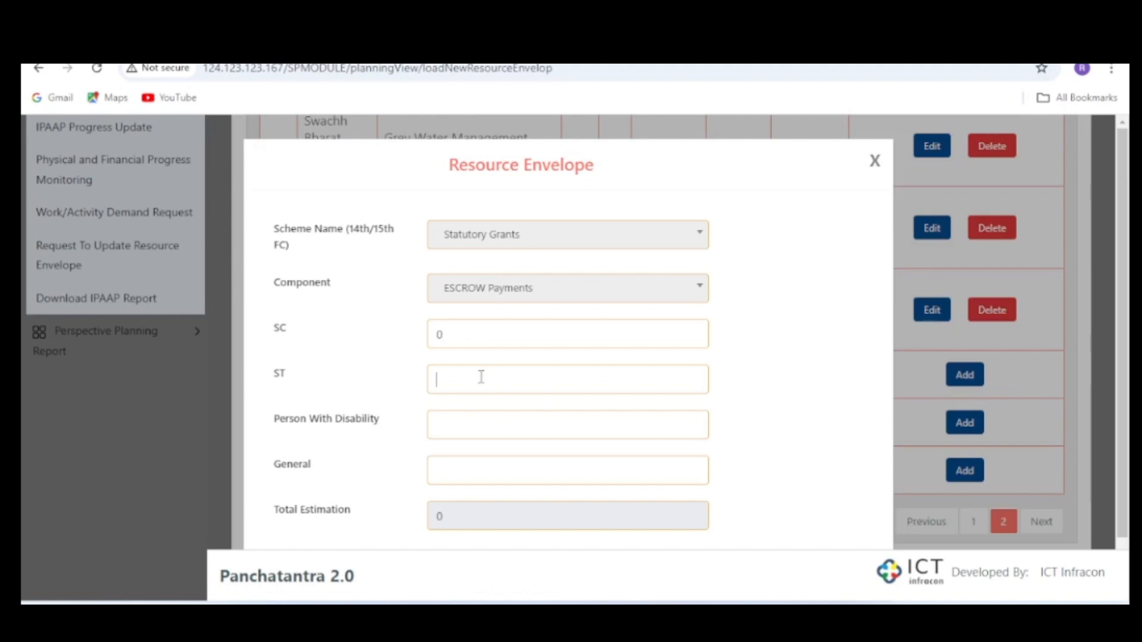
{"action": "left_click", "coordinate": [499, 432]}
{"action": "left_click", "coordinate": [484, 462]}
{"action": "type", "text": "1000"}
{"action": "left_click", "coordinate": [795, 415]}
{"action": "scroll", "coordinate": [777, 415], "scroll_direction": "down", "scroll_amount": 1}
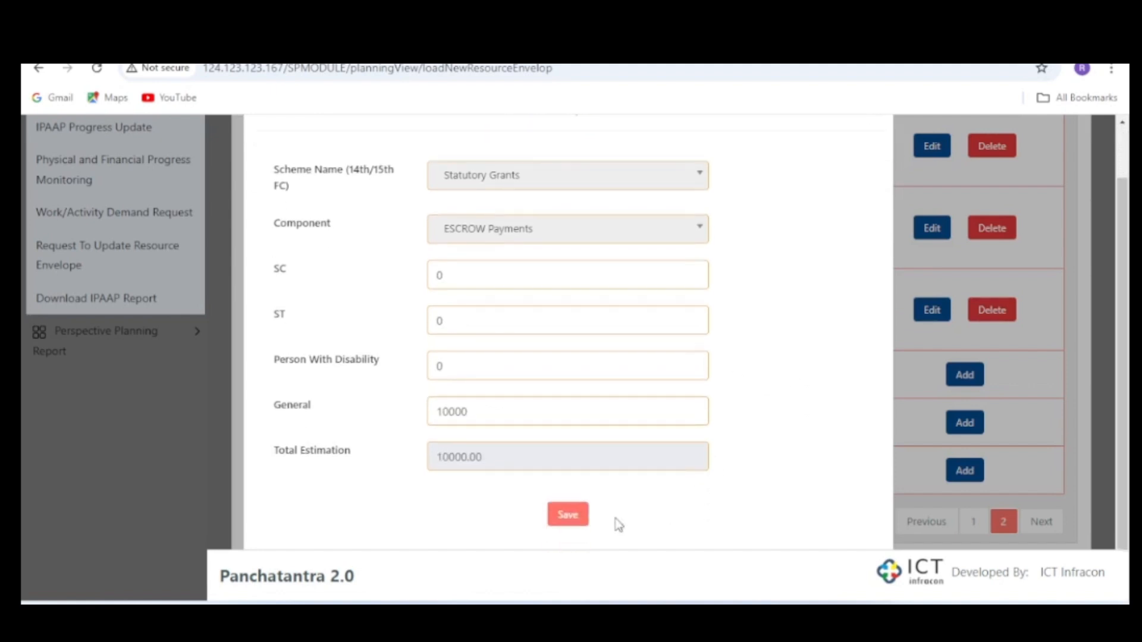
{"action": "left_click", "coordinate": [568, 514]}
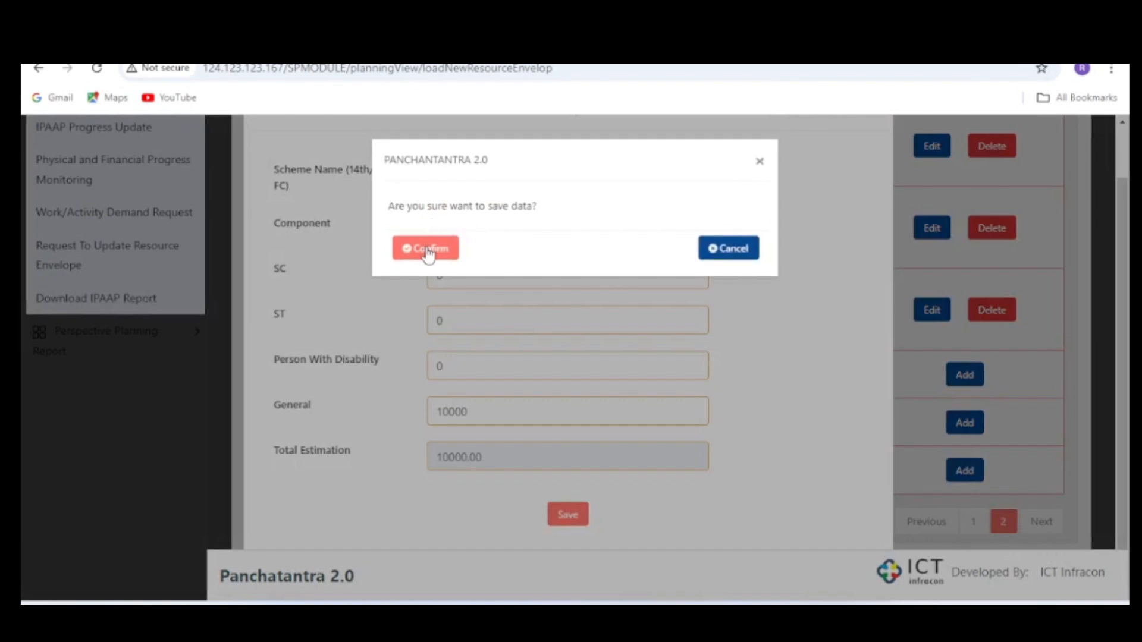
{"action": "left_click", "coordinate": [427, 250]}
{"action": "scroll", "coordinate": [747, 326], "scroll_direction": "down", "scroll_amount": 5}
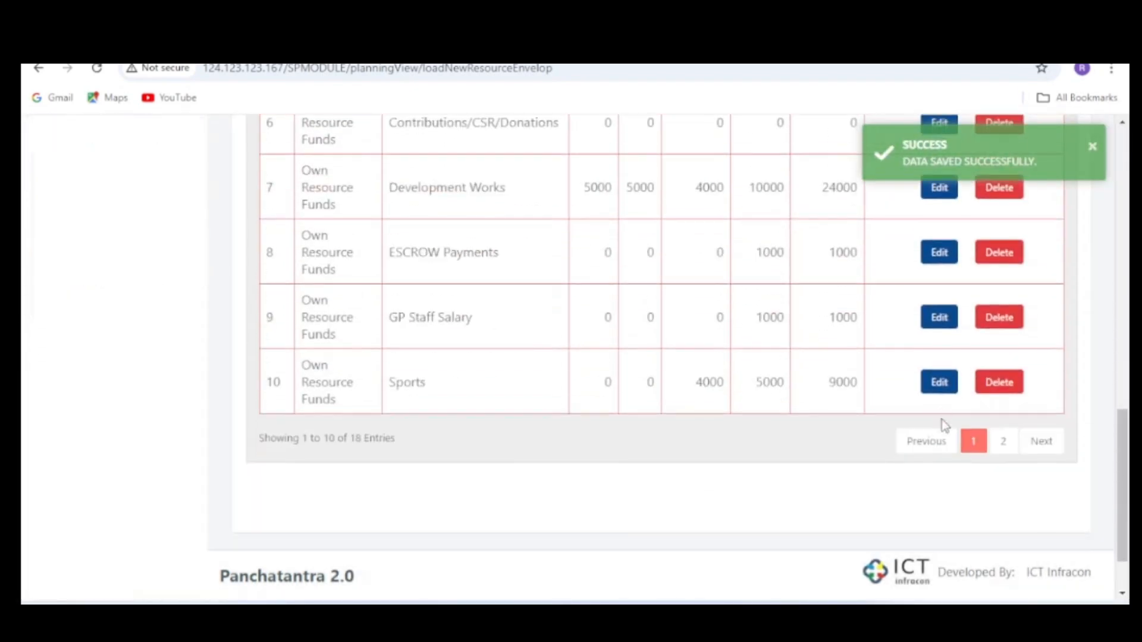
- Add the Statutory Grants GP Staff Salary envelope on page 2 with SC, ST and Person With Disability 0 and General 10000, confirming the save
{"action": "left_click", "coordinate": [1003, 441]}
{"action": "scroll", "coordinate": [937, 309], "scroll_direction": "up", "scroll_amount": 5}
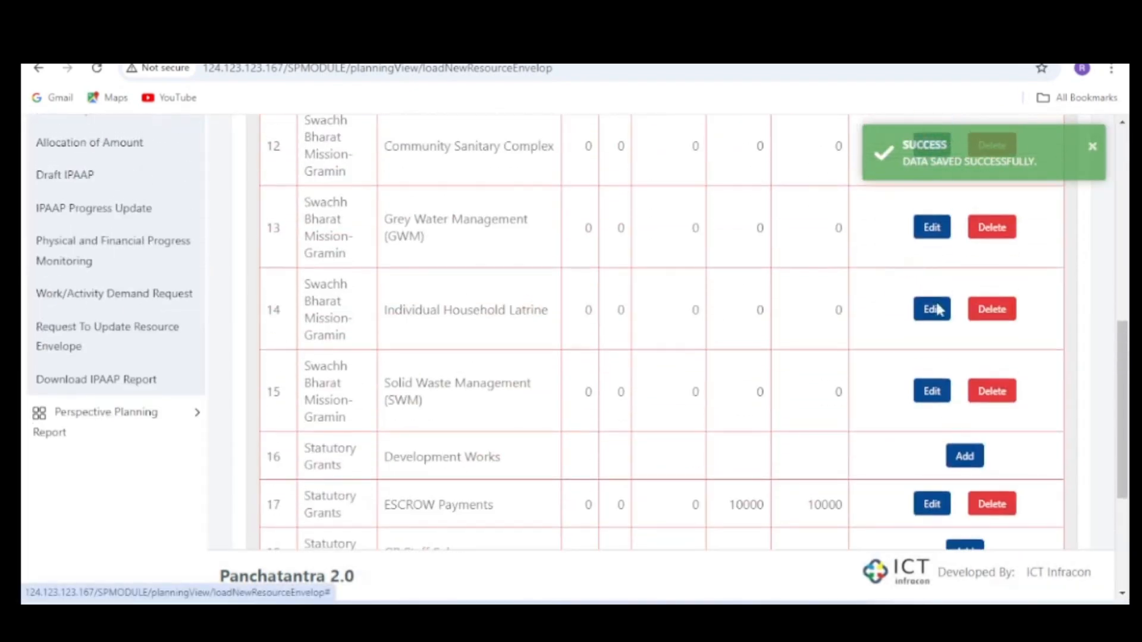
{"action": "scroll", "coordinate": [964, 476], "scroll_direction": "down", "scroll_amount": 3}
{"action": "left_click", "coordinate": [965, 393]}
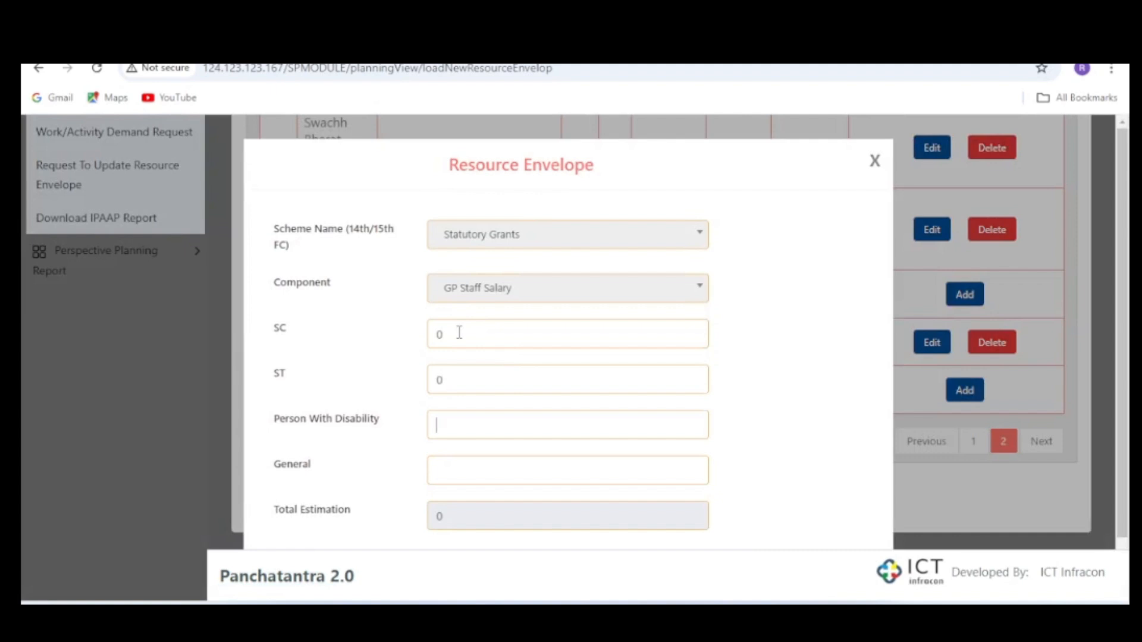
{"action": "type", "text": "0"}
{"action": "type", "text": "10000"}
{"action": "left_click", "coordinate": [784, 418]}
{"action": "scroll", "coordinate": [784, 417], "scroll_direction": "down", "scroll_amount": 1}
{"action": "scroll", "coordinate": [784, 418], "scroll_direction": "up", "scroll_amount": 1}
{"action": "scroll", "coordinate": [522, 560], "scroll_direction": "down", "scroll_amount": 1}
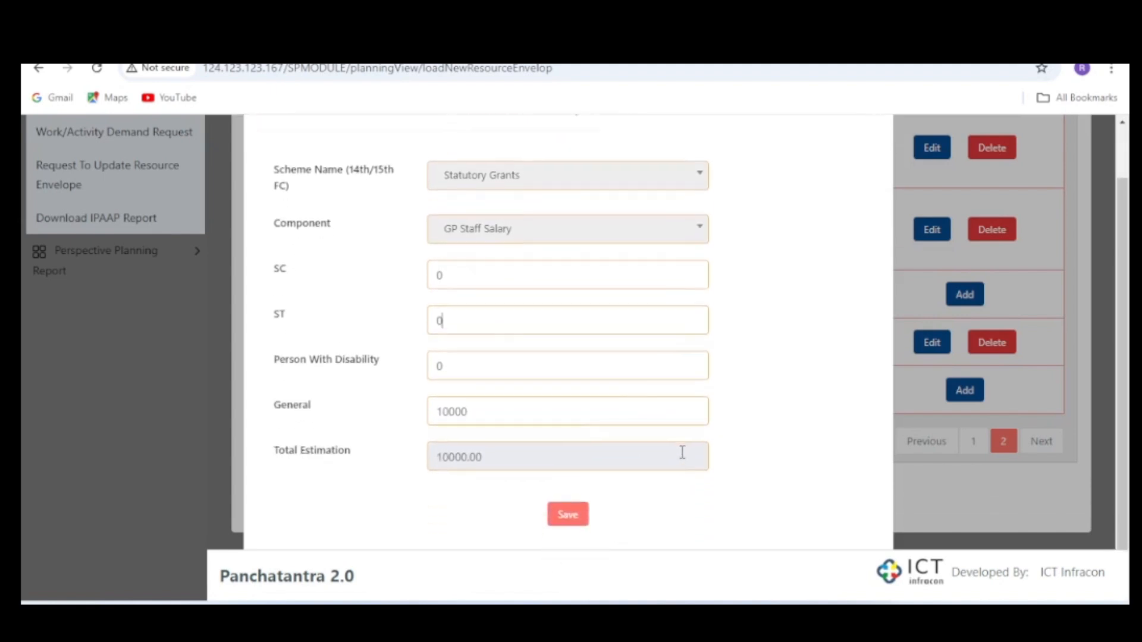
{"action": "left_click", "coordinate": [567, 514]}
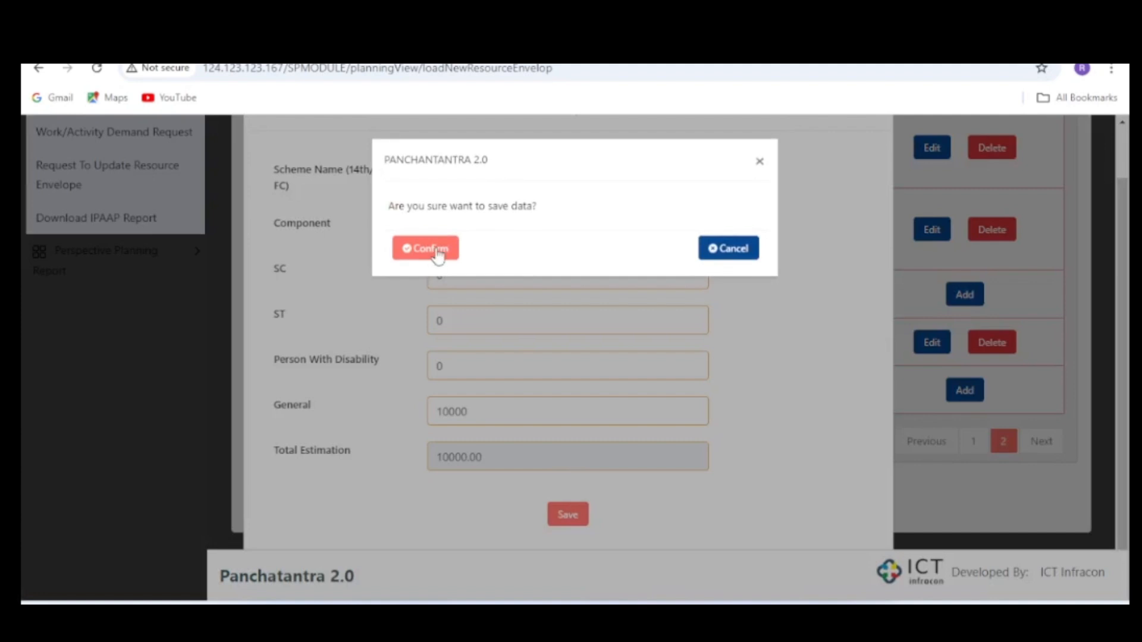
{"action": "left_click", "coordinate": [437, 253]}
- Add the Statutory Grants Development Works envelope on page 2 with SC 2500, ST 0, Person With Disability 0 and General 7500, confirming the save
{"action": "scroll", "coordinate": [637, 377], "scroll_direction": "down", "scroll_amount": 4}
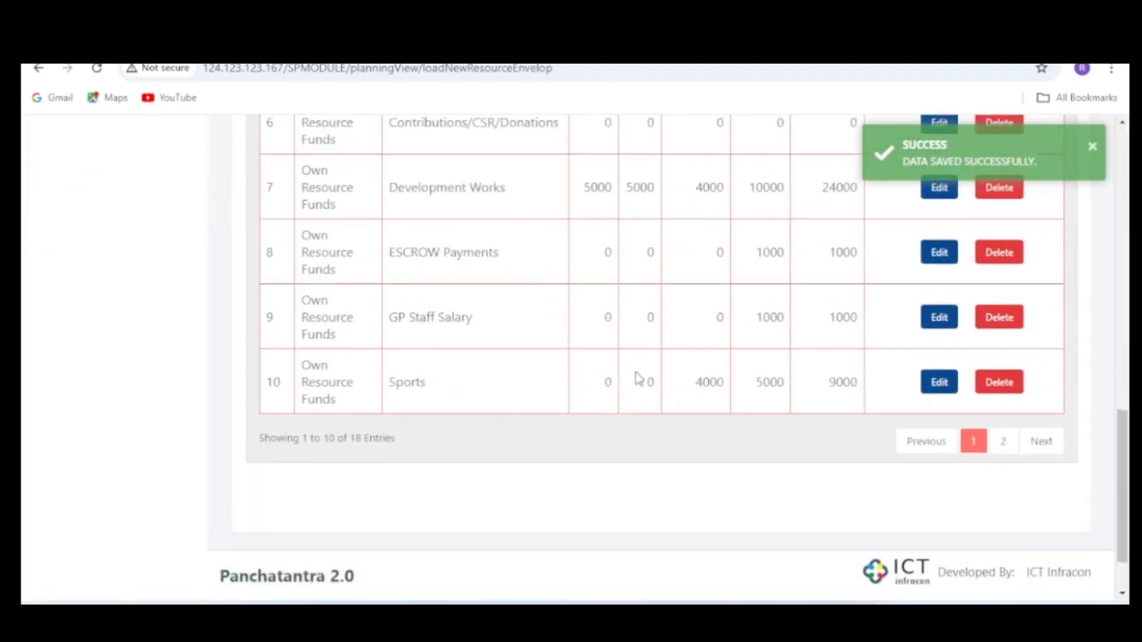
{"action": "left_click", "coordinate": [1004, 443]}
{"action": "scroll", "coordinate": [891, 359], "scroll_direction": "up", "scroll_amount": 8}
{"action": "scroll", "coordinate": [890, 365], "scroll_direction": "down", "scroll_amount": 2}
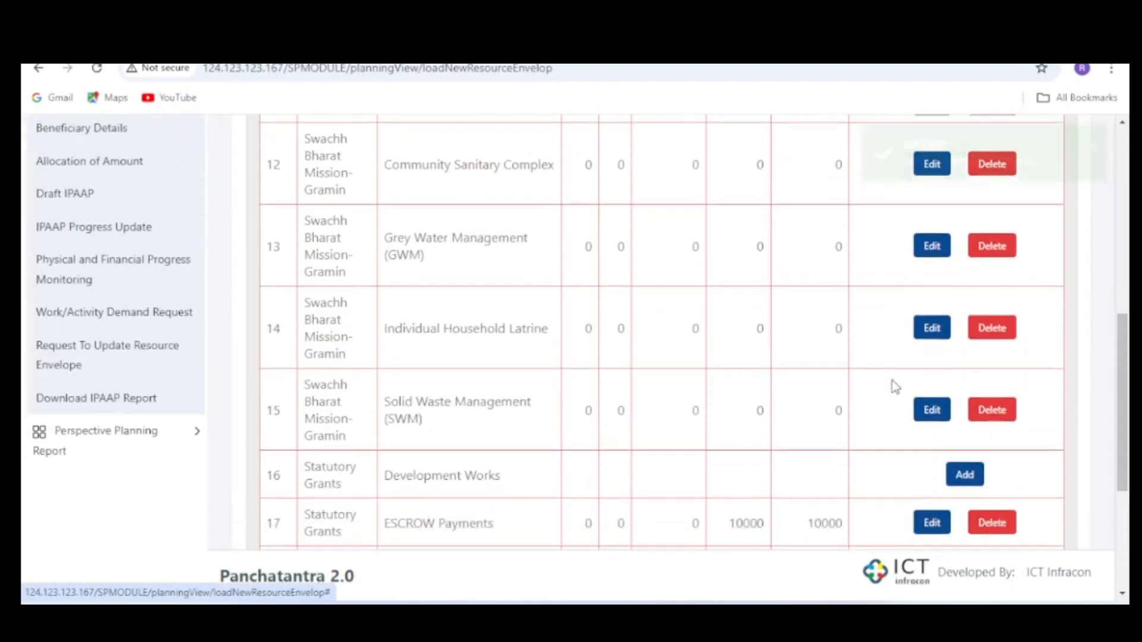
{"action": "left_click", "coordinate": [970, 457]}
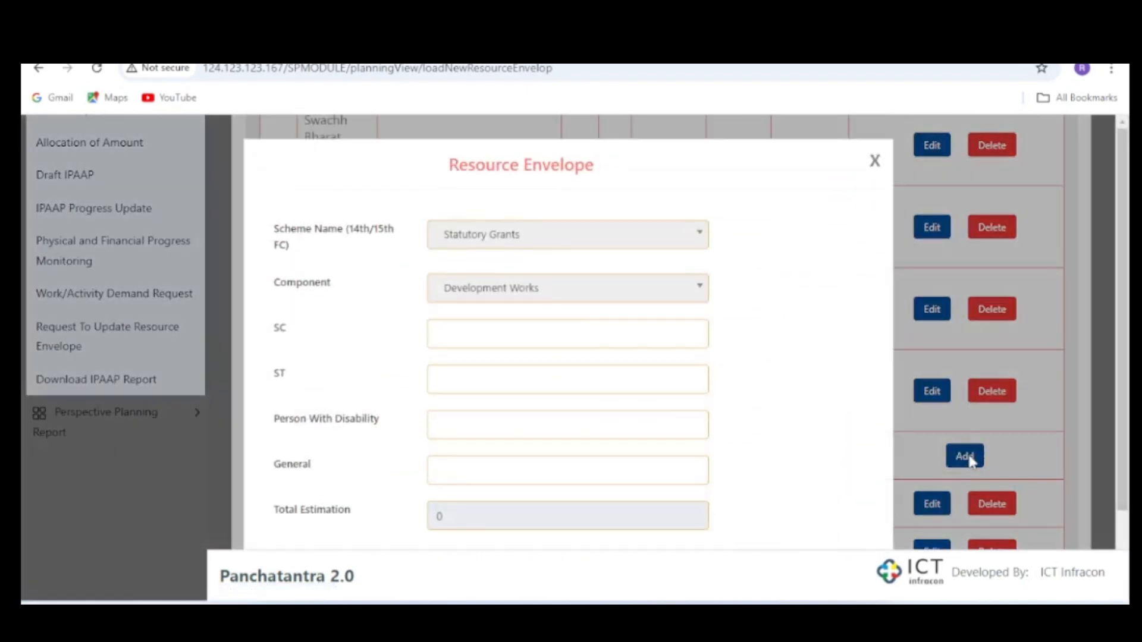
{"action": "left_click", "coordinate": [533, 335]}
{"action": "type", "text": "2500"}
{"action": "left_click", "coordinate": [506, 373]}
{"action": "type", "text": "00"}
{"action": "left_click", "coordinate": [781, 380]}
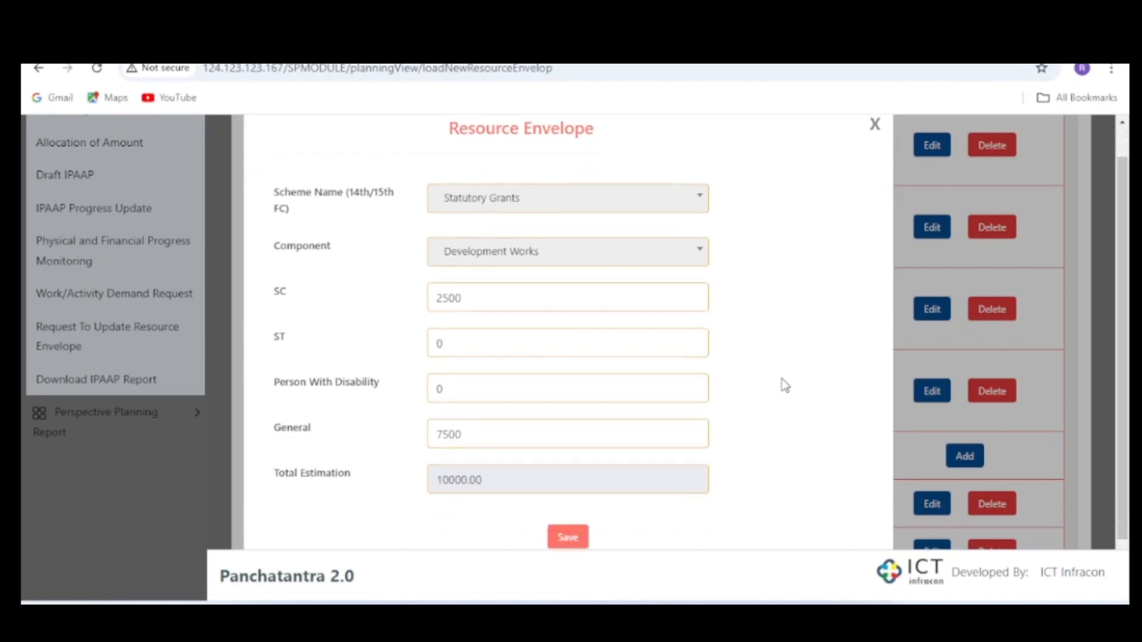
{"action": "scroll", "coordinate": [782, 380], "scroll_direction": "down", "scroll_amount": 2}
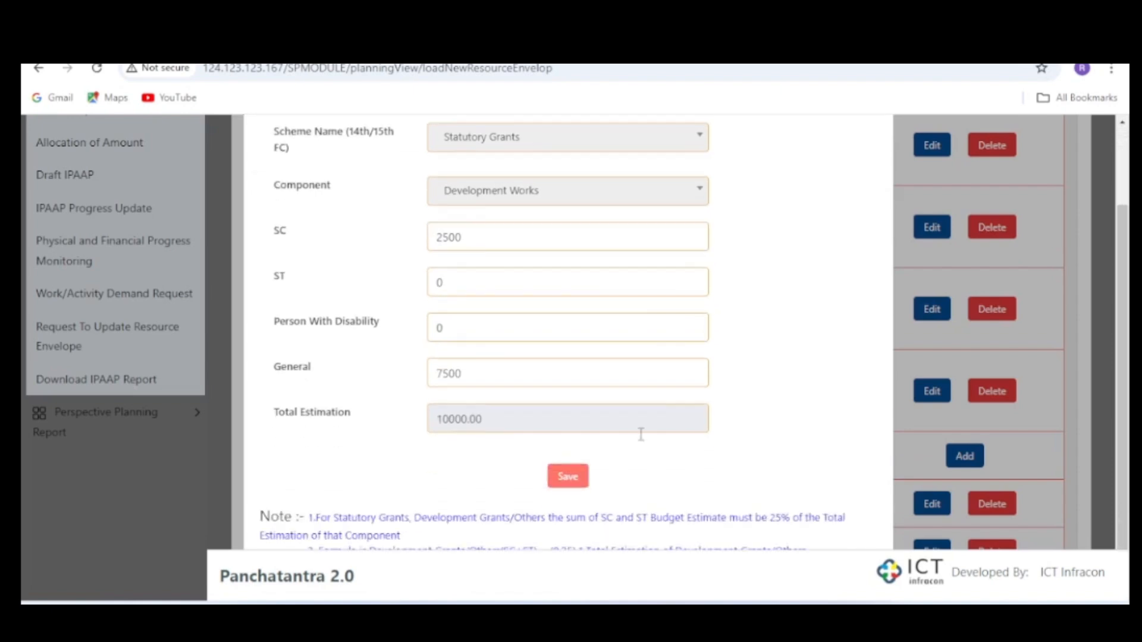
{"action": "left_click", "coordinate": [569, 477]}
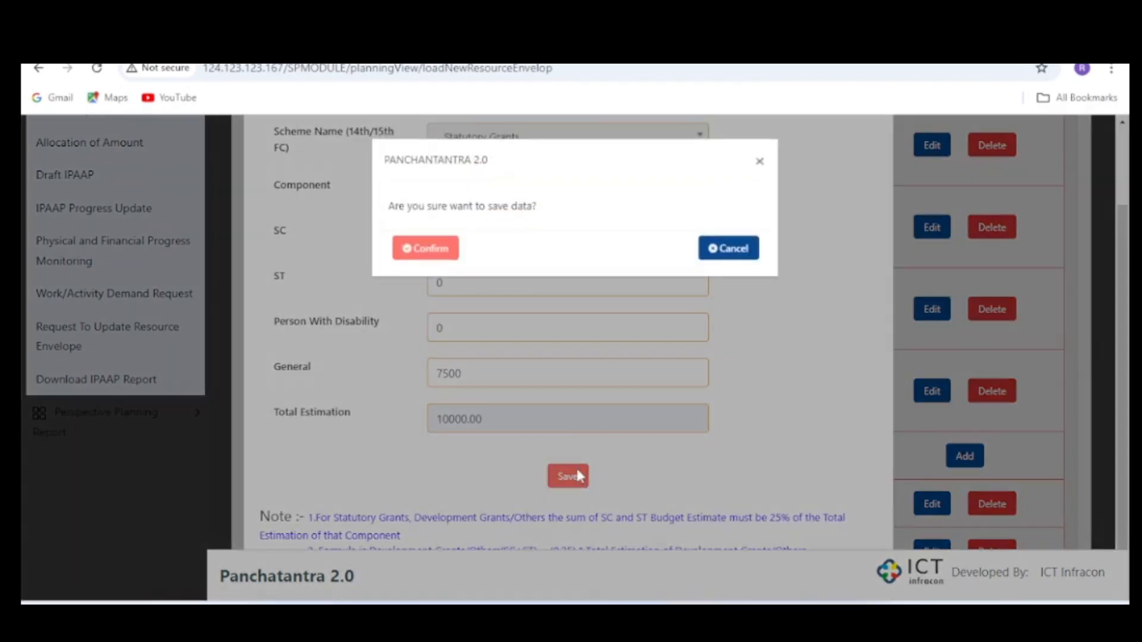
{"action": "left_click", "coordinate": [426, 249]}
- Freeze the resource envelope, confirm, and review the frozen entries in the table
{"action": "scroll", "coordinate": [694, 293], "scroll_direction": "down", "scroll_amount": 6}
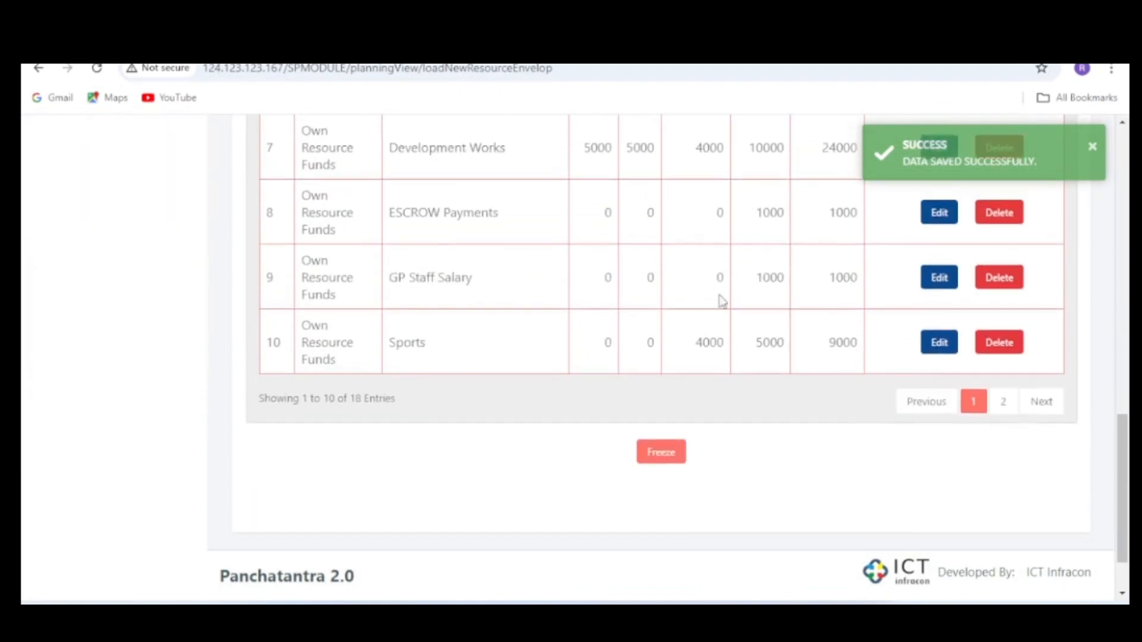
{"action": "left_click", "coordinate": [661, 453]}
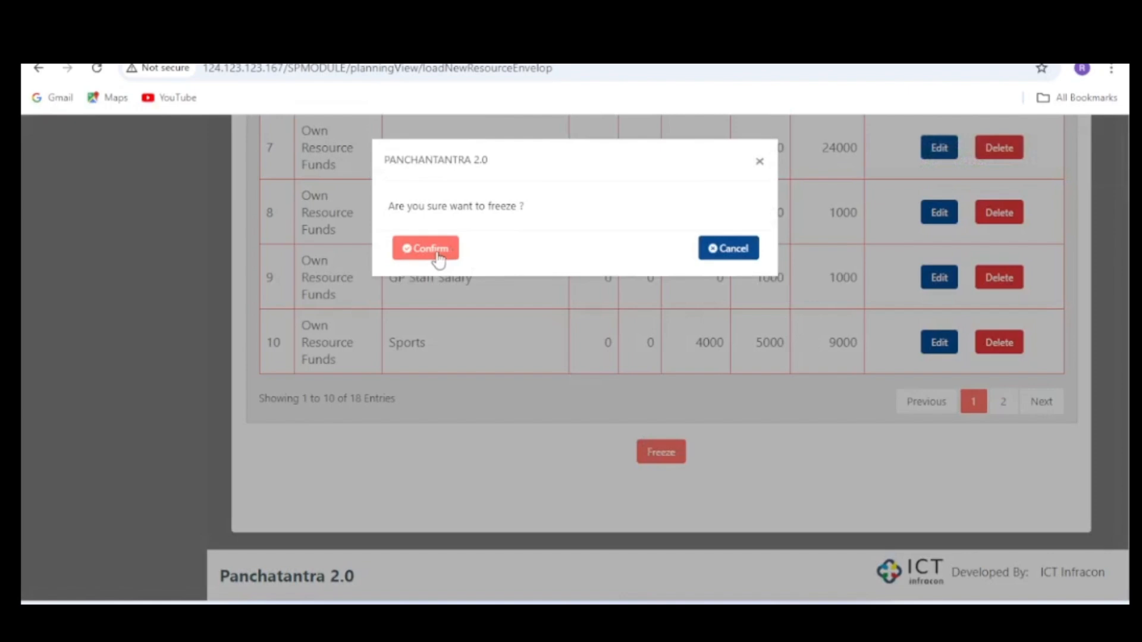
{"action": "left_click", "coordinate": [438, 259]}
{"action": "scroll", "coordinate": [703, 369], "scroll_direction": "up", "scroll_amount": 10}
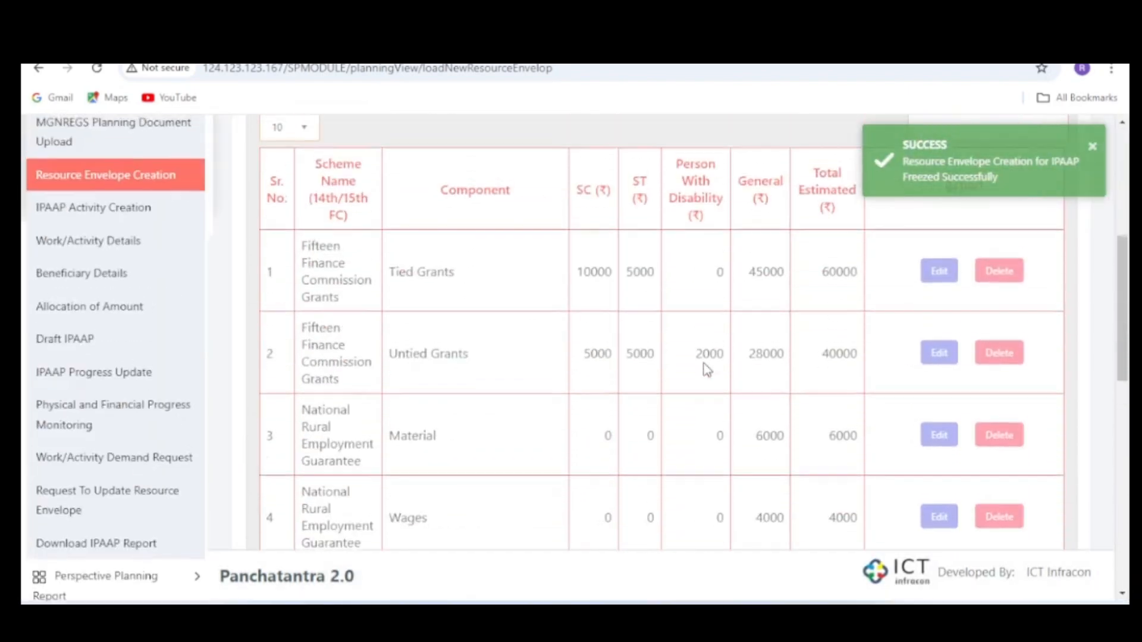
{"action": "scroll", "coordinate": [706, 369], "scroll_direction": "up", "scroll_amount": 5}
{"action": "scroll", "coordinate": [708, 367], "scroll_direction": "down", "scroll_amount": 15}
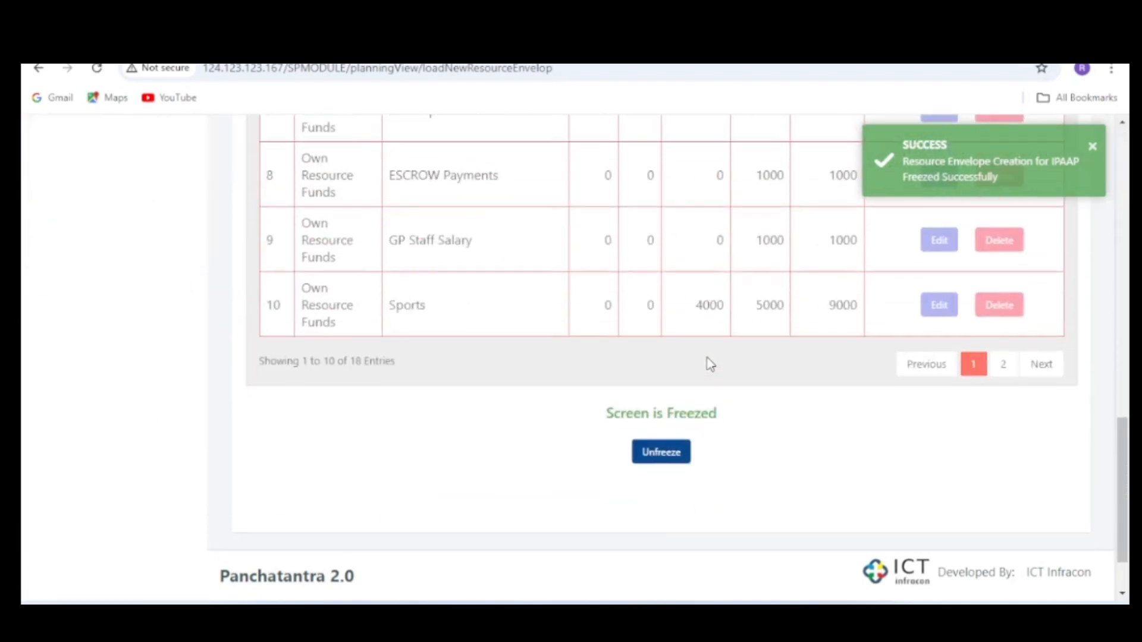
{"action": "scroll", "coordinate": [741, 242], "scroll_direction": "up", "scroll_amount": 7}
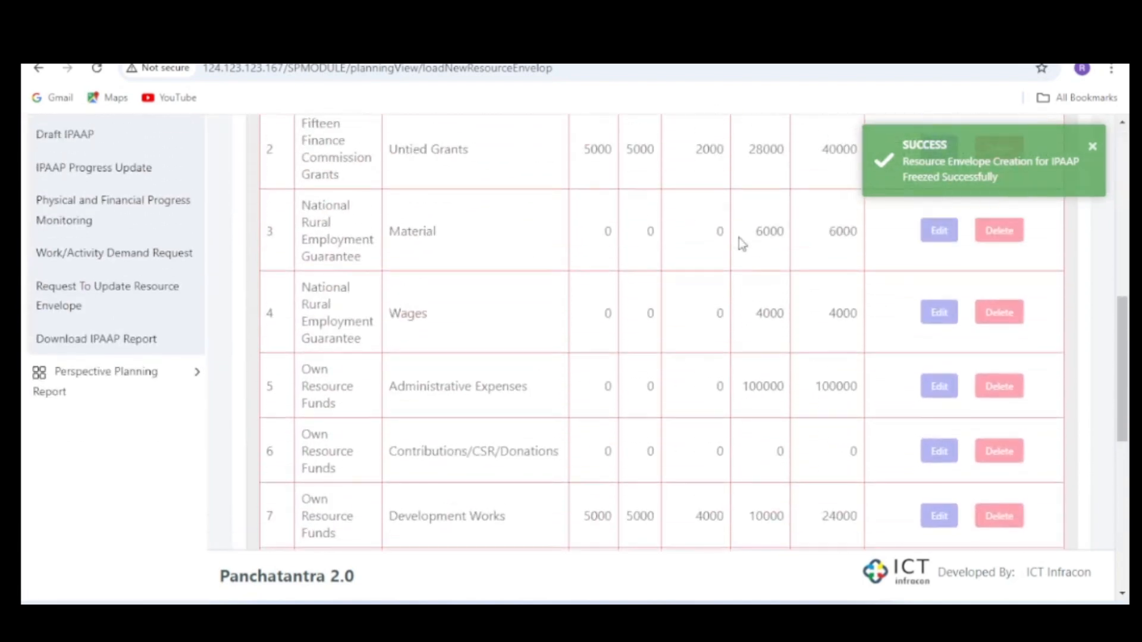
- Unfreeze the resource envelope so its entries can be edited, and confirm
{"action": "scroll", "coordinate": [755, 235], "scroll_direction": "down", "scroll_amount": 7}
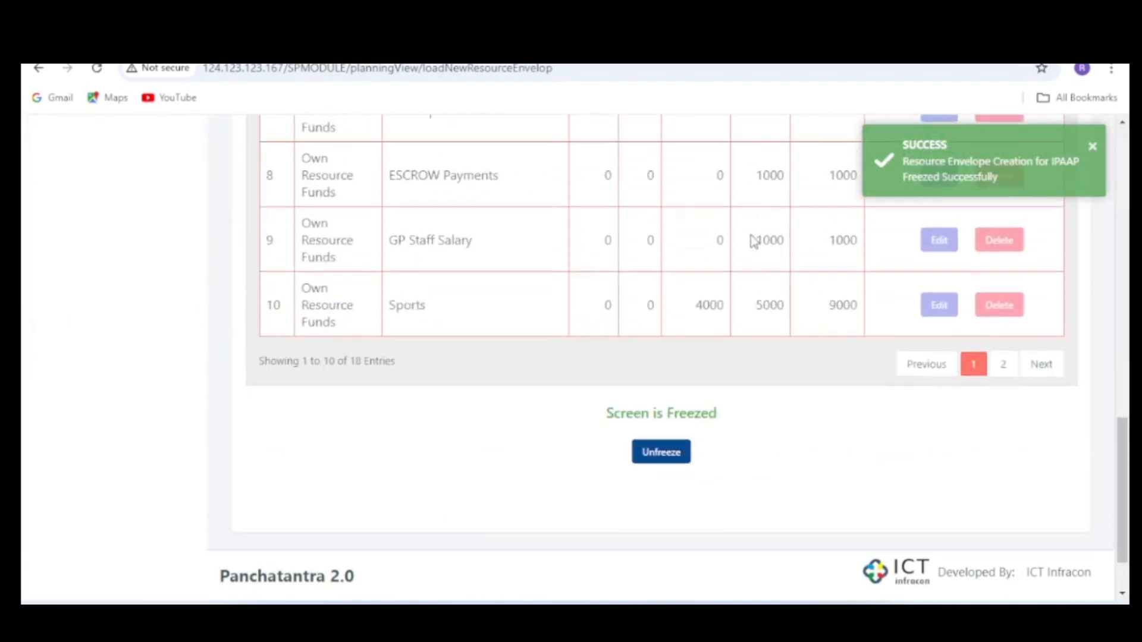
{"action": "left_click", "coordinate": [662, 453]}
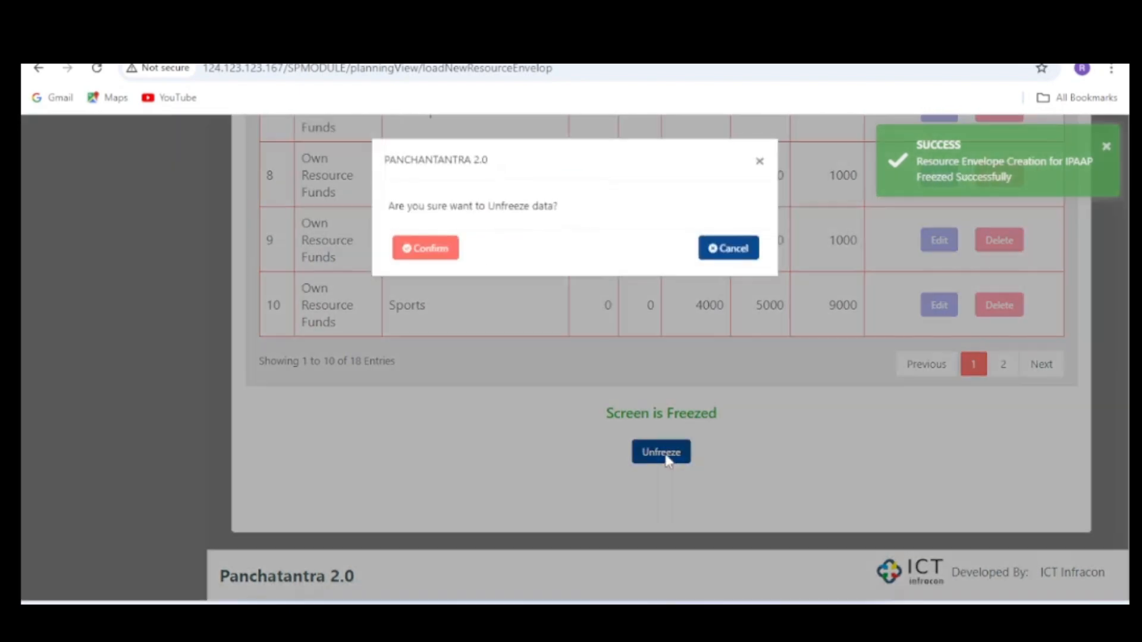
{"action": "left_click", "coordinate": [438, 250]}
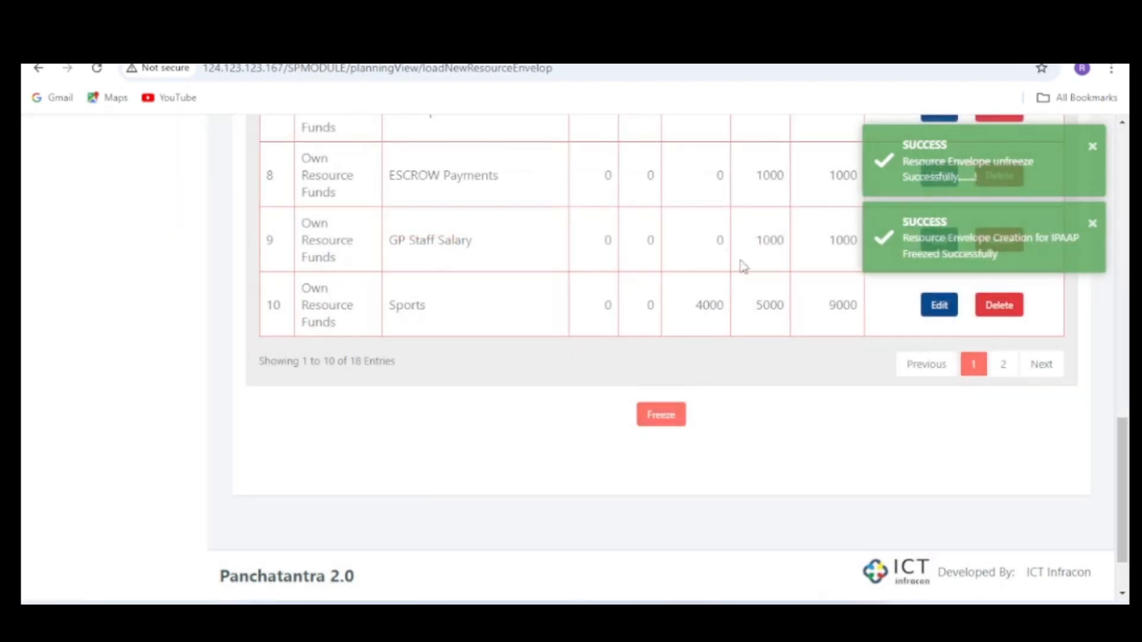
- Set the General amount of the Own Resource Funds Sports envelope to 6000 and confirm the save
{"action": "scroll", "coordinate": [959, 309], "scroll_direction": "up", "scroll_amount": 5}
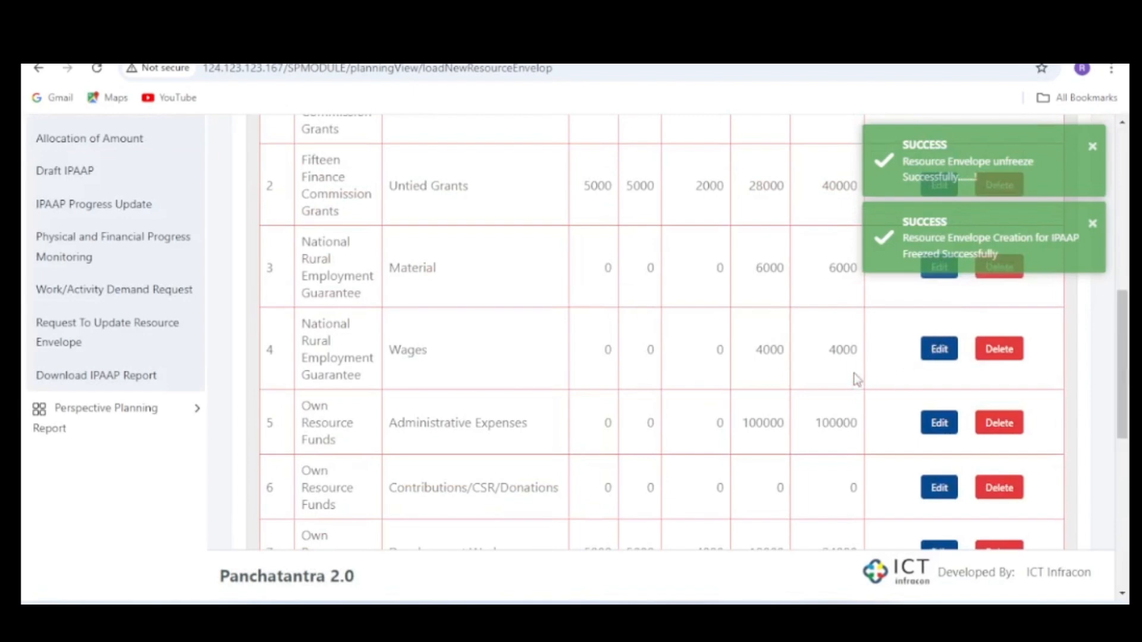
{"action": "scroll", "coordinate": [919, 420], "scroll_direction": "down", "scroll_amount": 3}
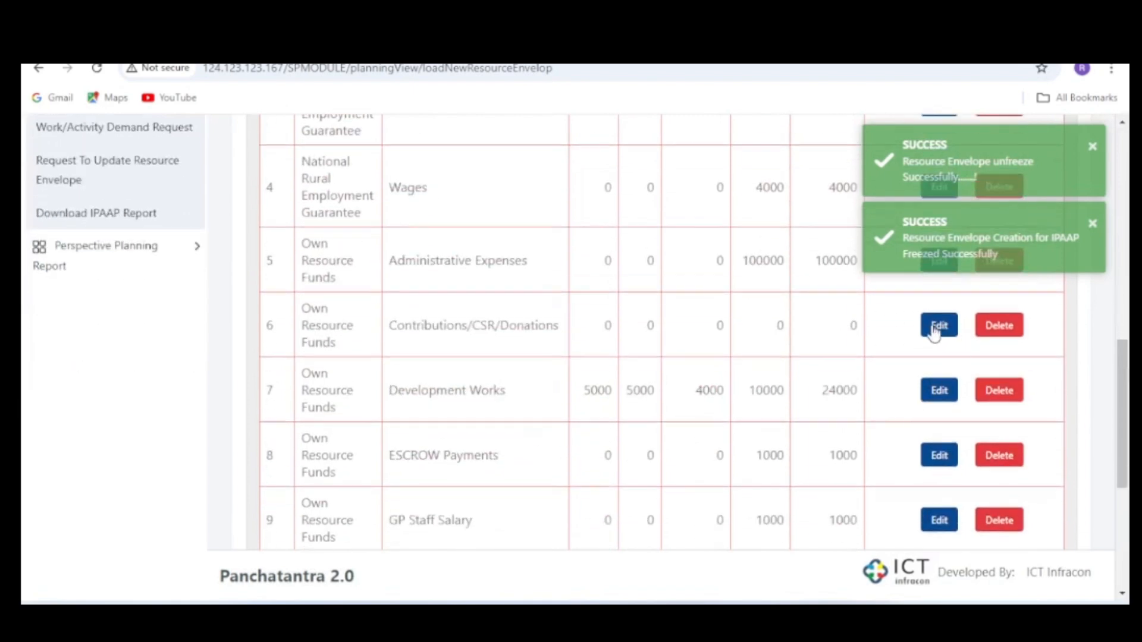
{"action": "scroll", "coordinate": [804, 344], "scroll_direction": "down", "scroll_amount": 4}
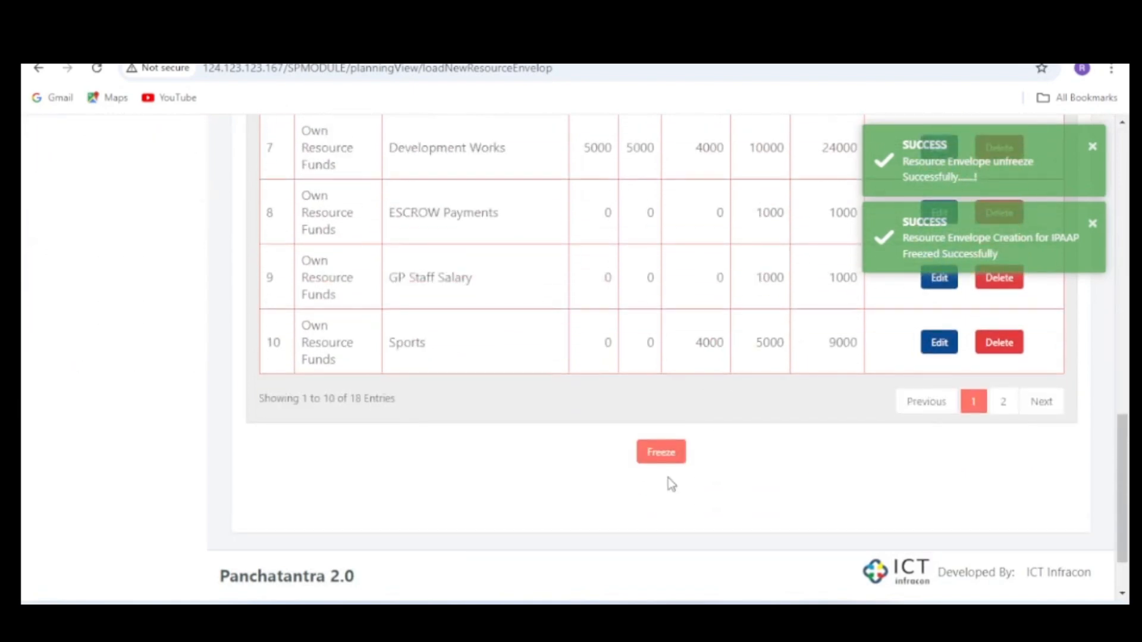
{"action": "left_click", "coordinate": [938, 344]}
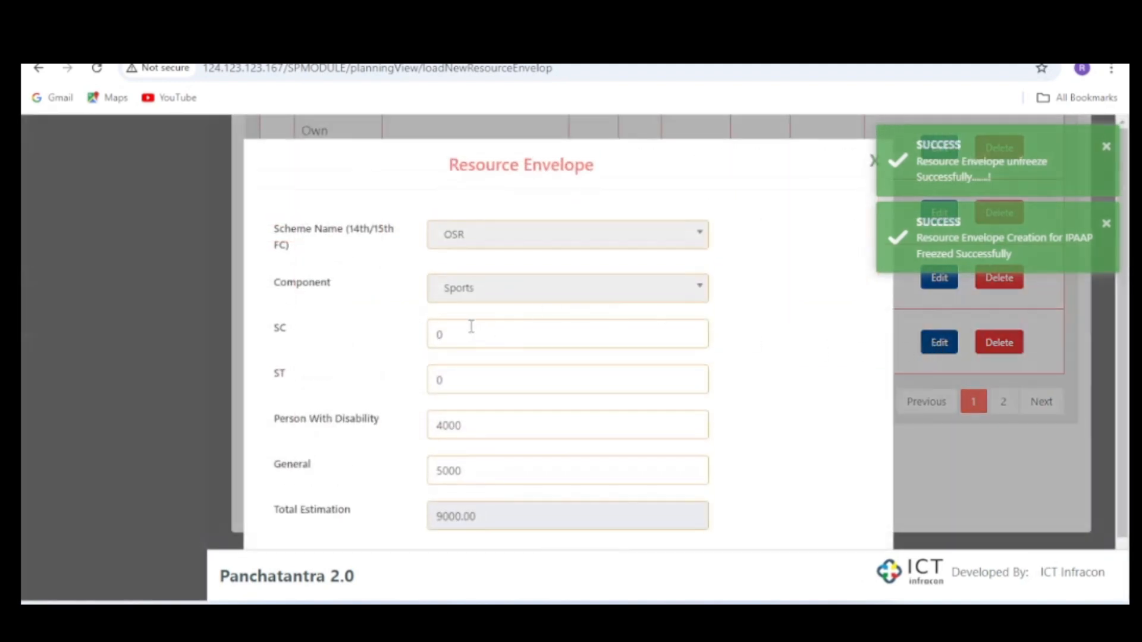
{"action": "left_click", "coordinate": [465, 328]}
{"action": "scroll", "coordinate": [564, 473], "scroll_direction": "down", "scroll_amount": 1}
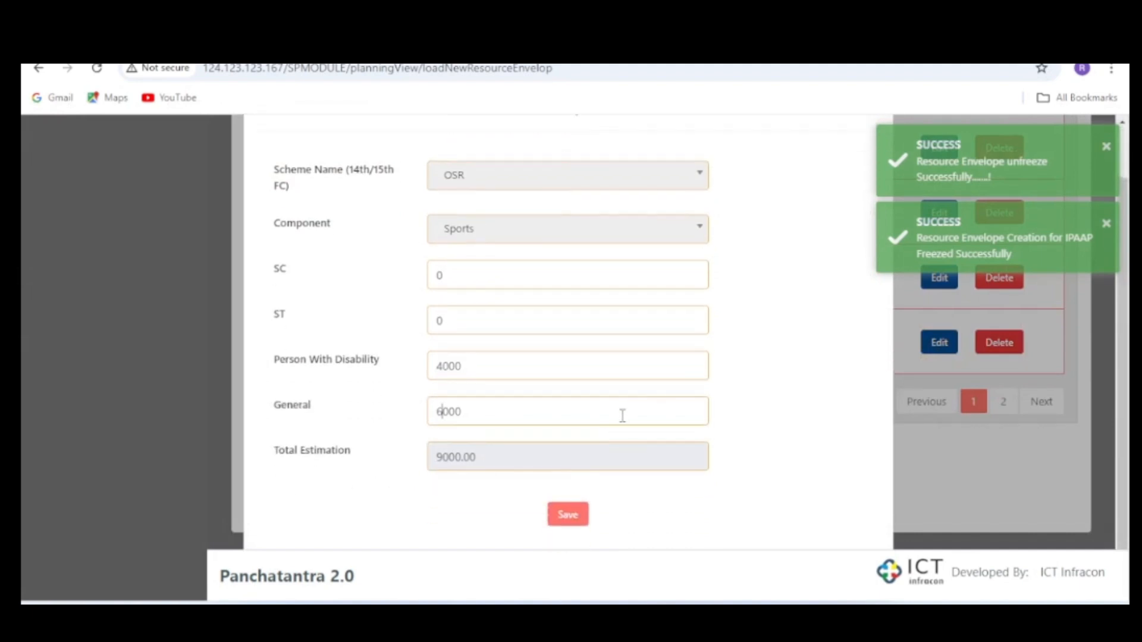
{"action": "left_click", "coordinate": [577, 517]}
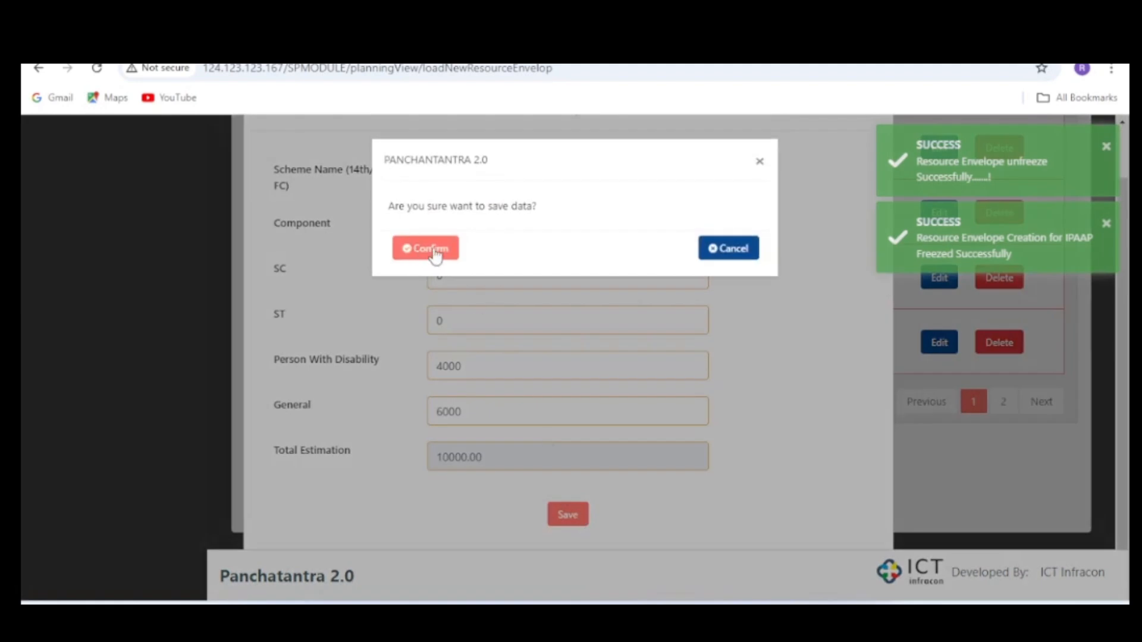
{"action": "left_click", "coordinate": [436, 255]}
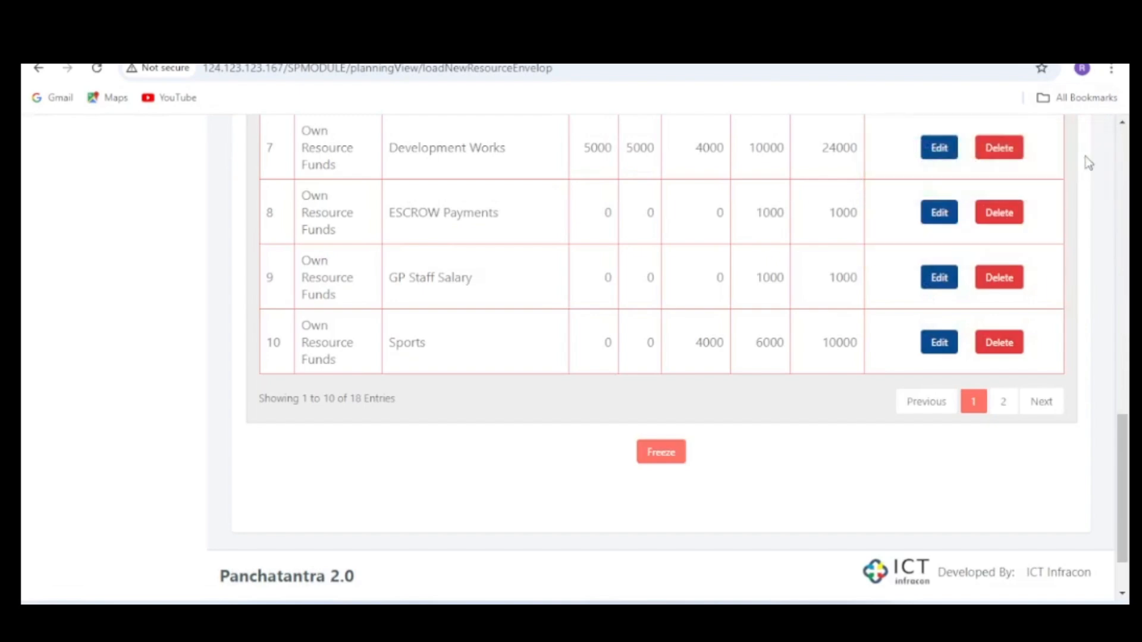
- Freeze the resource envelope again with the revised Sports amount, confirm, and look over the entries
{"action": "left_click", "coordinate": [654, 456]}
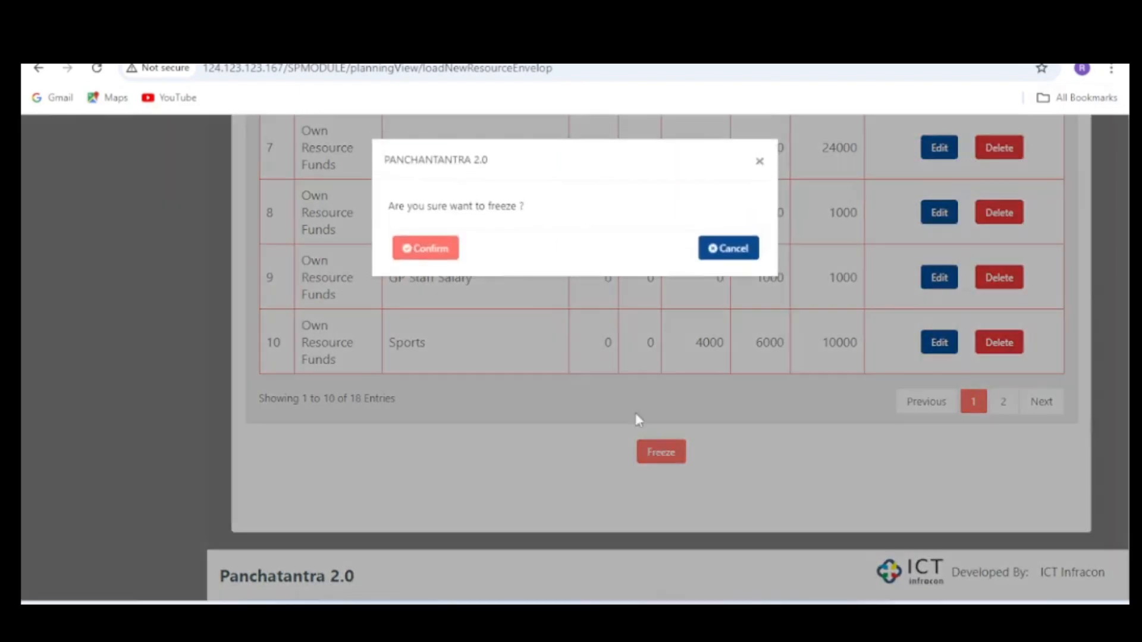
{"action": "left_click", "coordinate": [425, 250]}
{"action": "scroll", "coordinate": [641, 291], "scroll_direction": "up", "scroll_amount": 10}
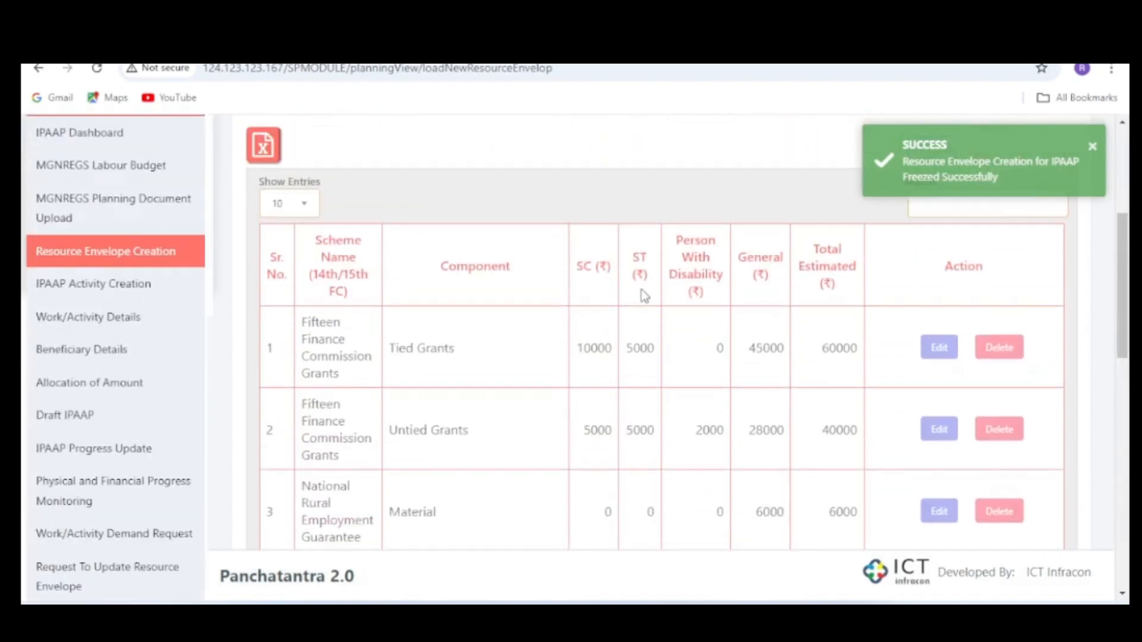
{"action": "scroll", "coordinate": [644, 296], "scroll_direction": "up", "scroll_amount": 5}
{"action": "scroll", "coordinate": [852, 406], "scroll_direction": "down", "scroll_amount": 10}
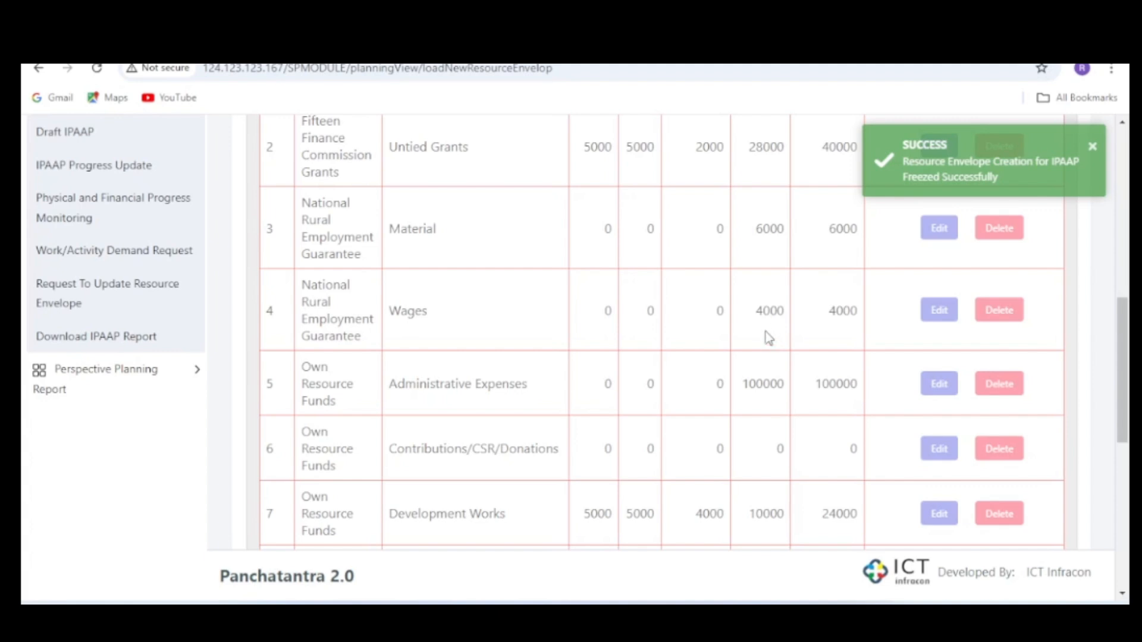
- Push the frozen 2024-2025 resource envelope data into eGS and confirm
{"action": "scroll", "coordinate": [769, 309], "scroll_direction": "up", "scroll_amount": 10}
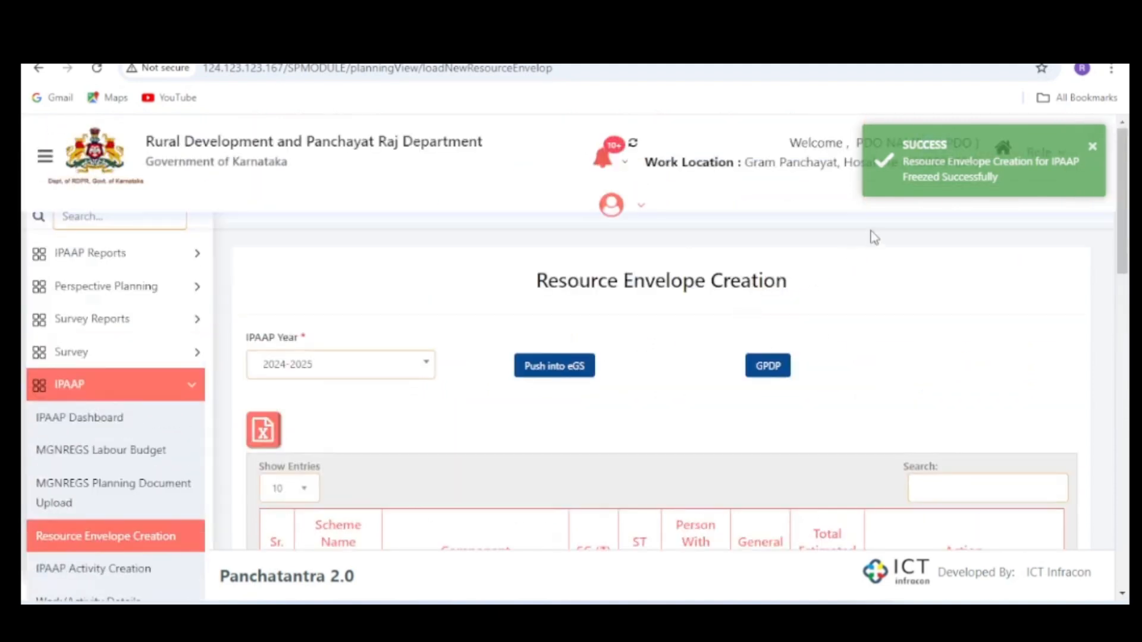
{"action": "left_click", "coordinate": [560, 370]}
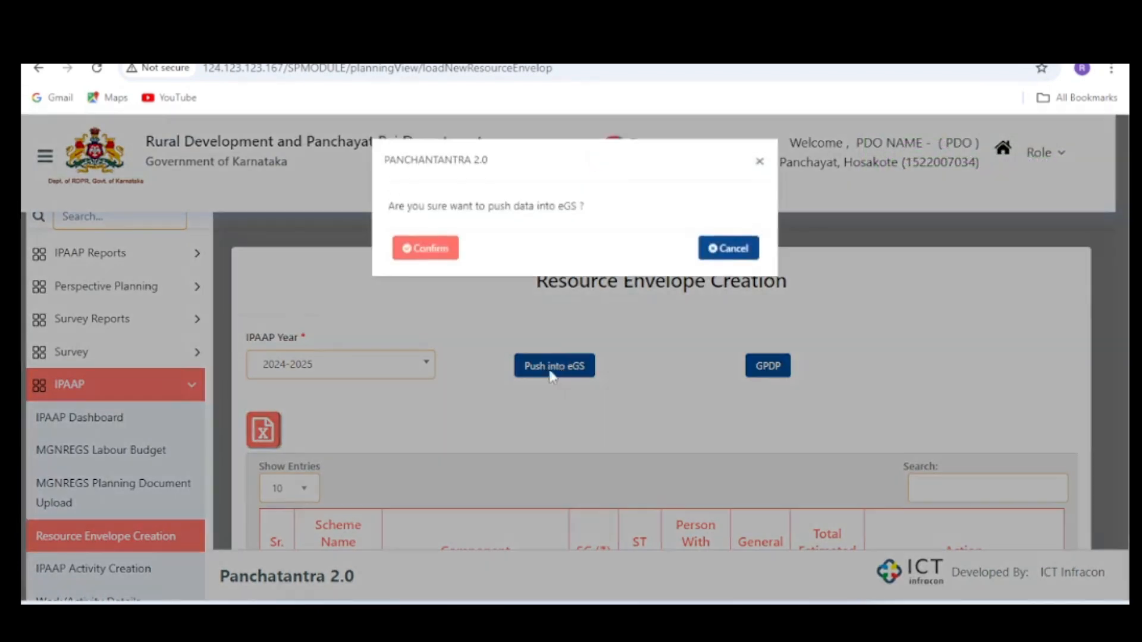
{"action": "left_click", "coordinate": [438, 253]}
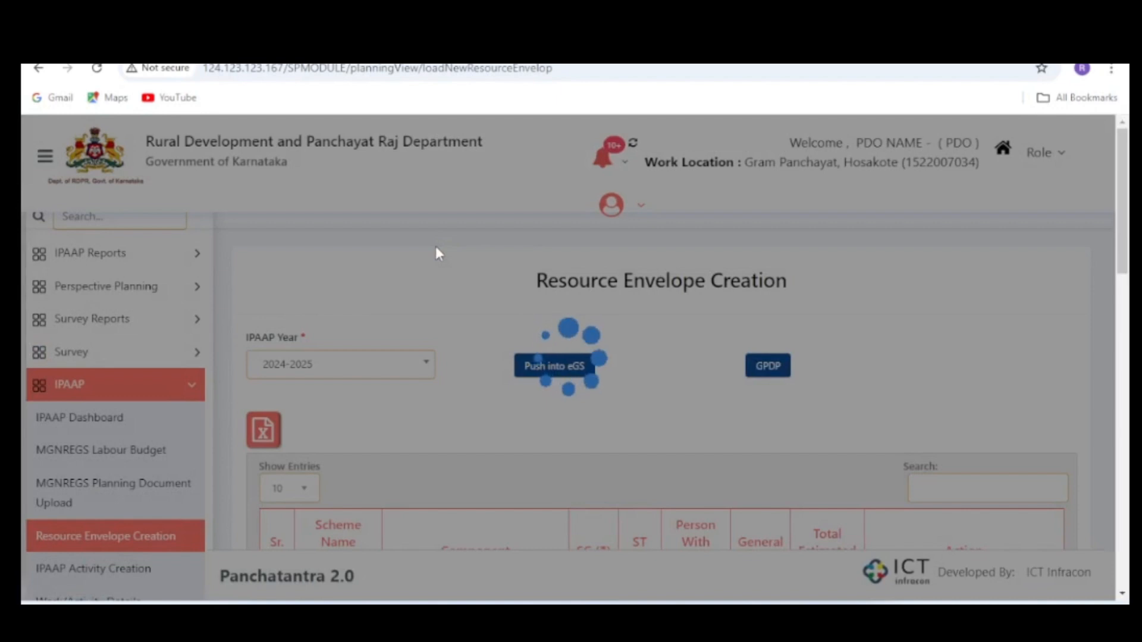